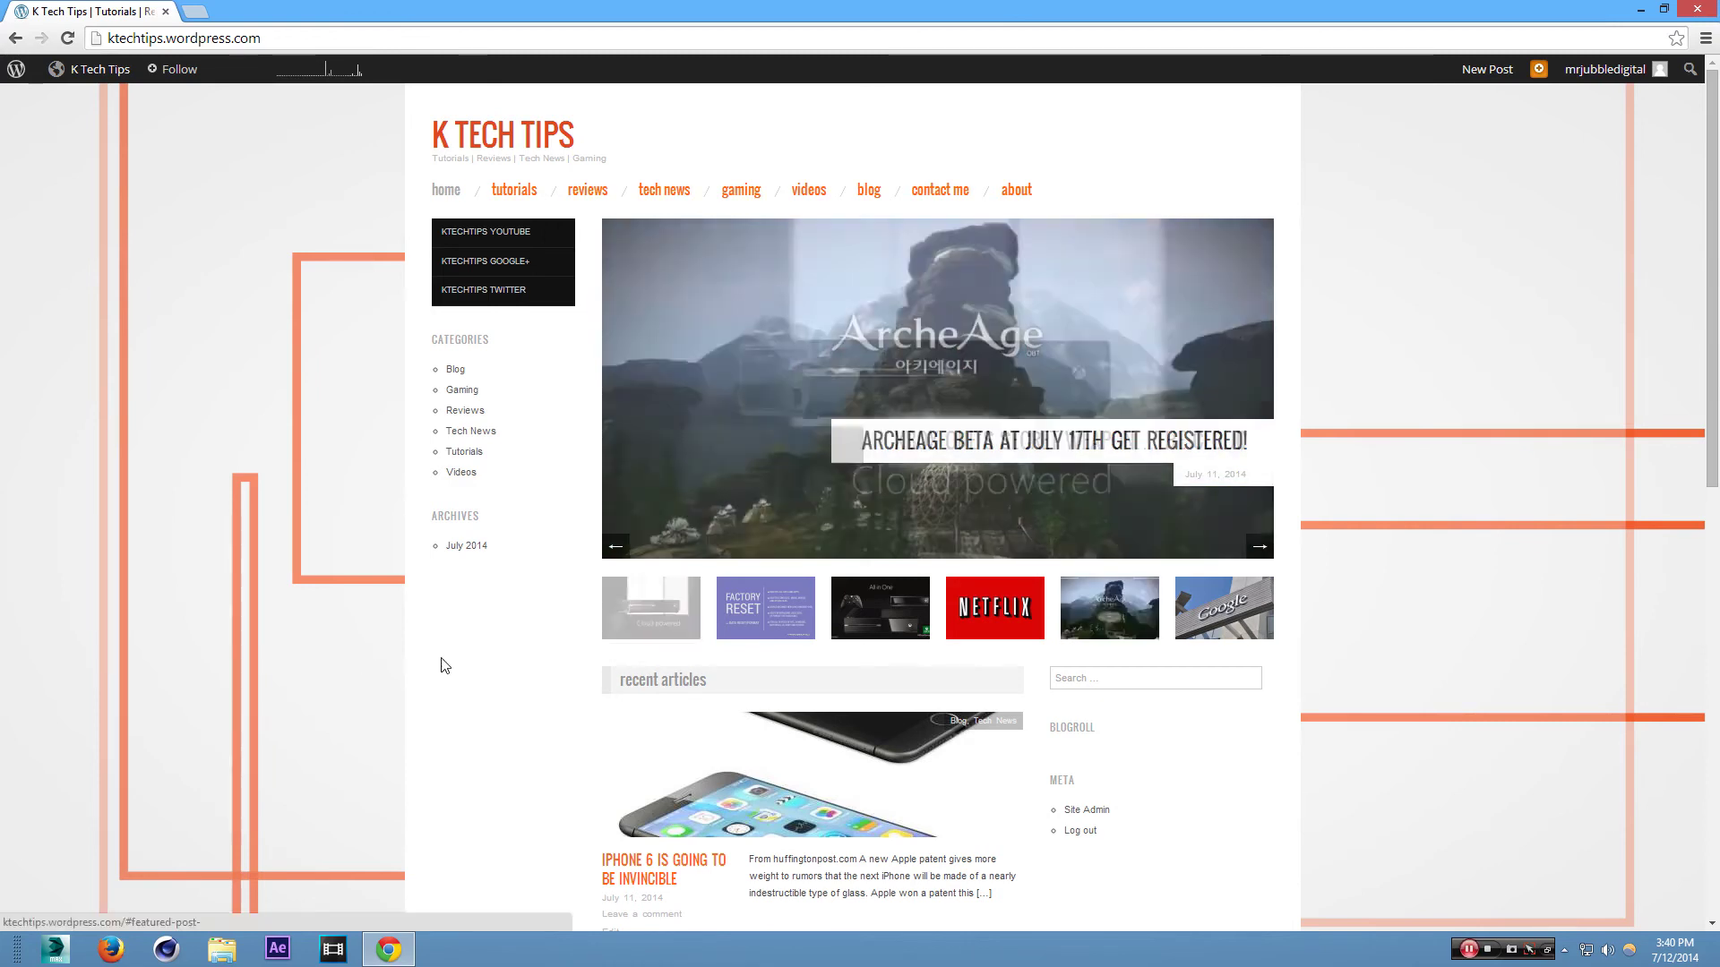
# Go from the K Tech Tips admin menu to the list of all pages
pyautogui.scroll(-6, 446, 661)
pyautogui.scroll(5, 446, 659)
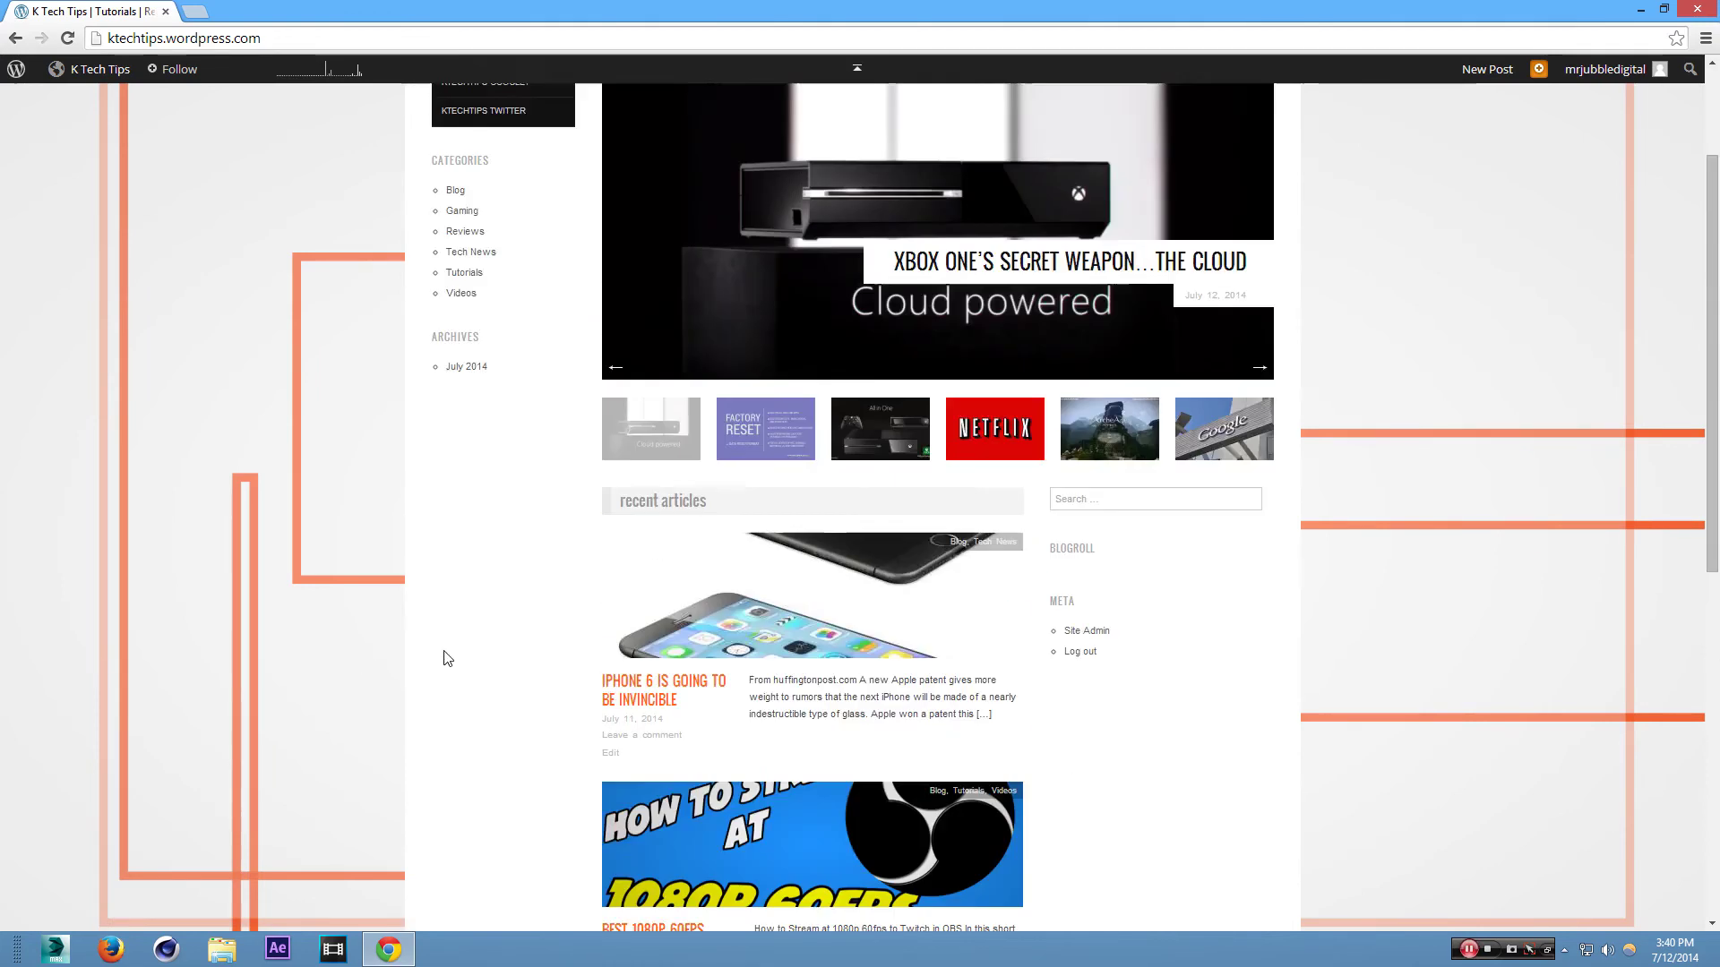
pyautogui.scroll(1, 446, 660)
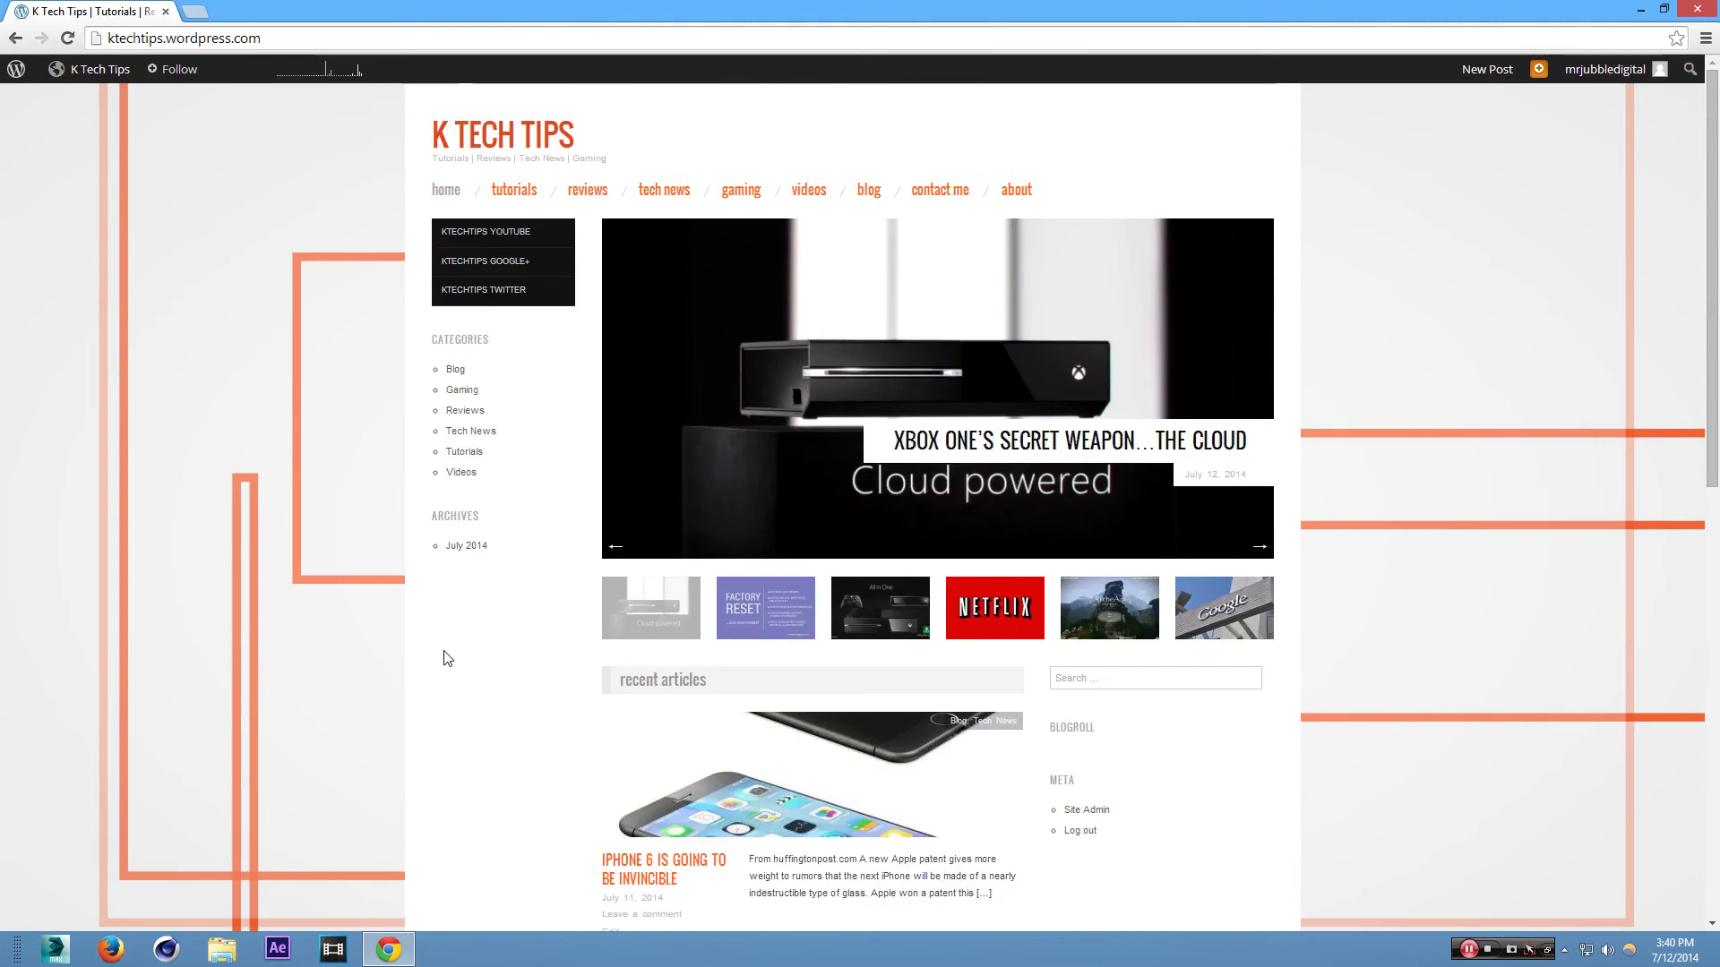
pyautogui.scroll(-7, 446, 660)
pyautogui.scroll(7, 446, 659)
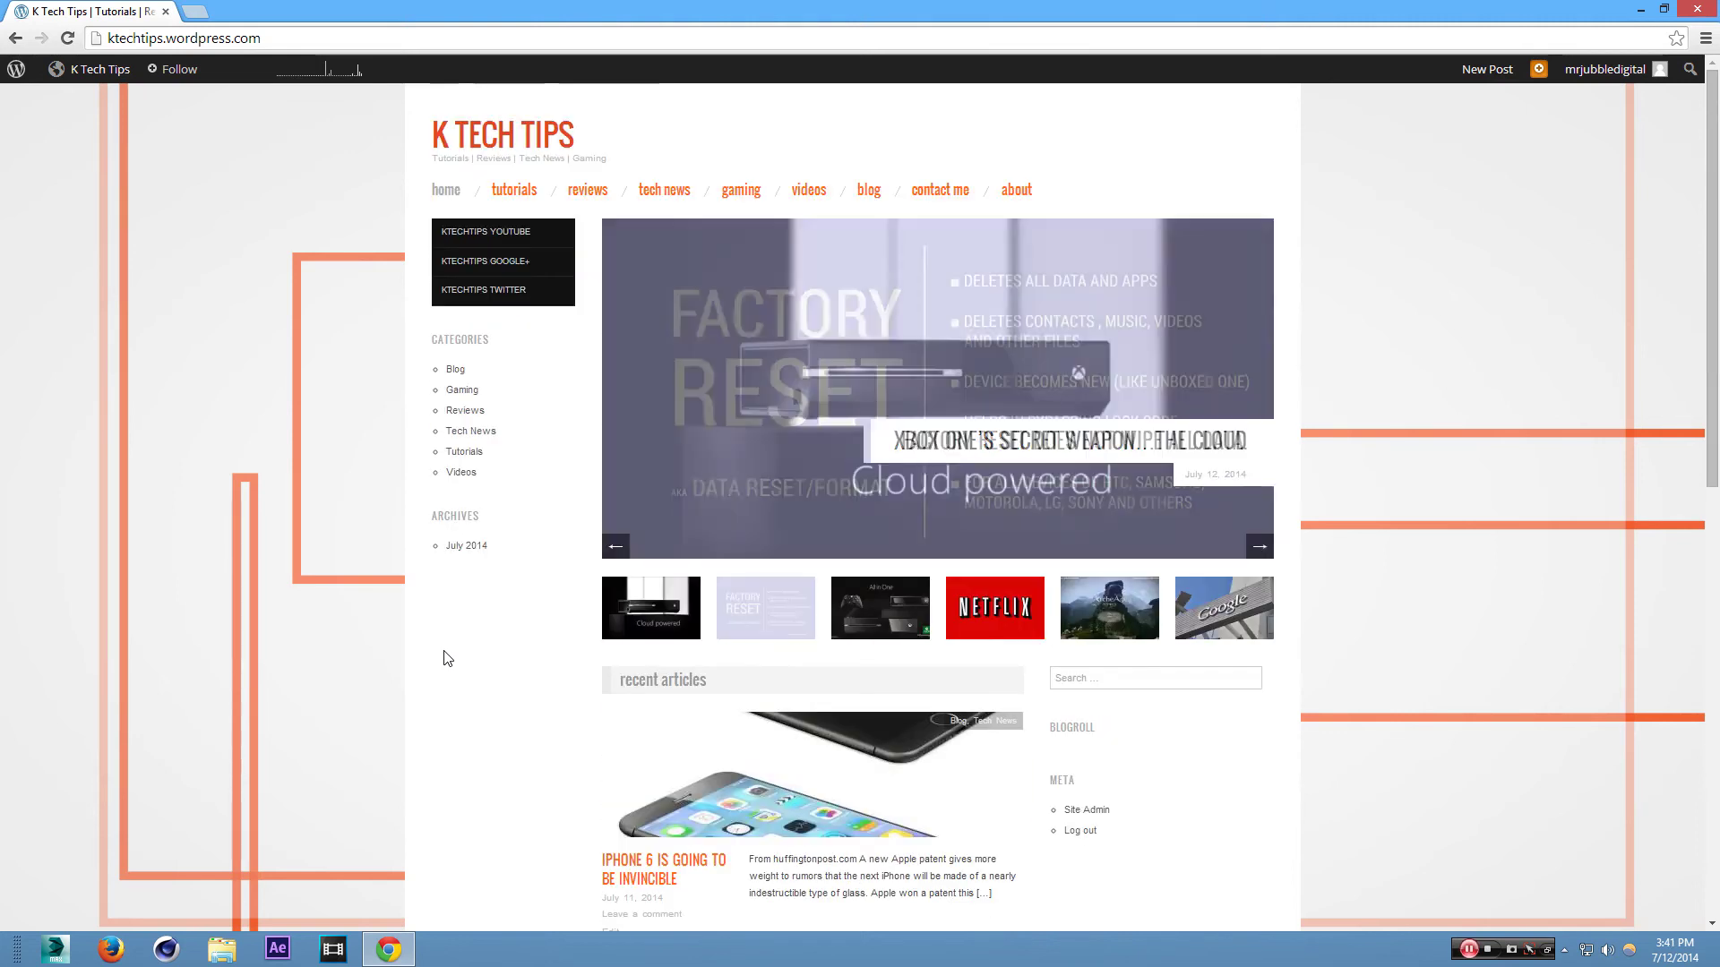
pyautogui.scroll(-6, 446, 659)
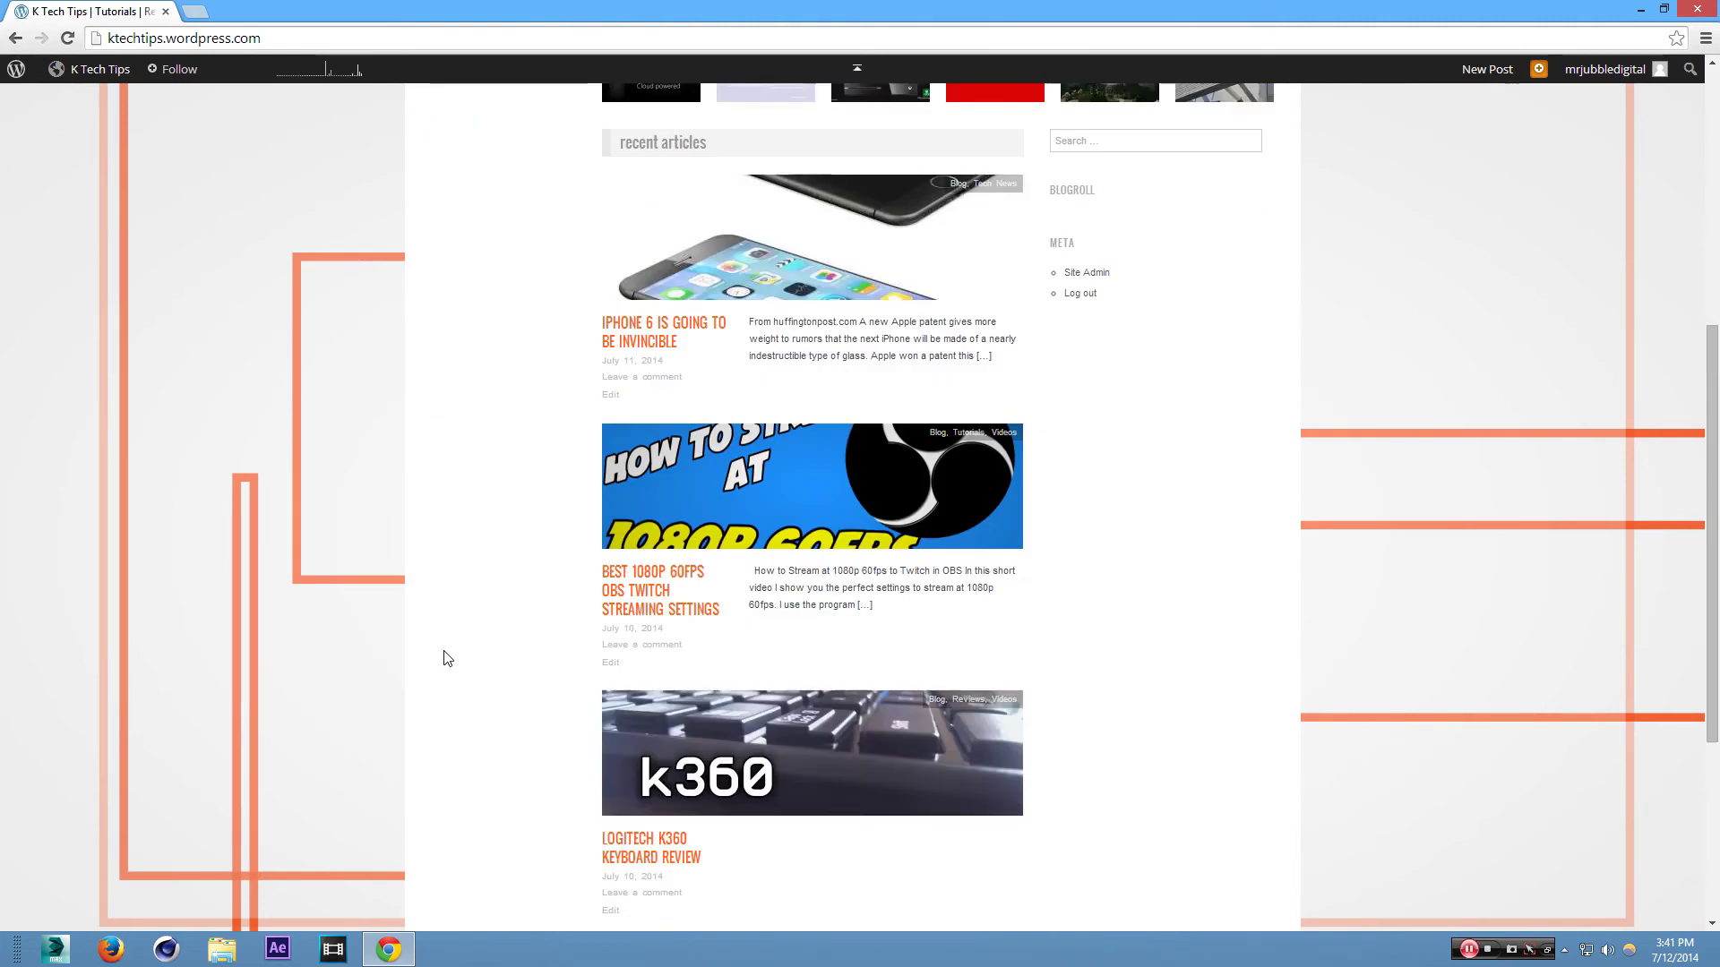
pyautogui.scroll(3, 446, 660)
pyautogui.scroll(3, 430, 761)
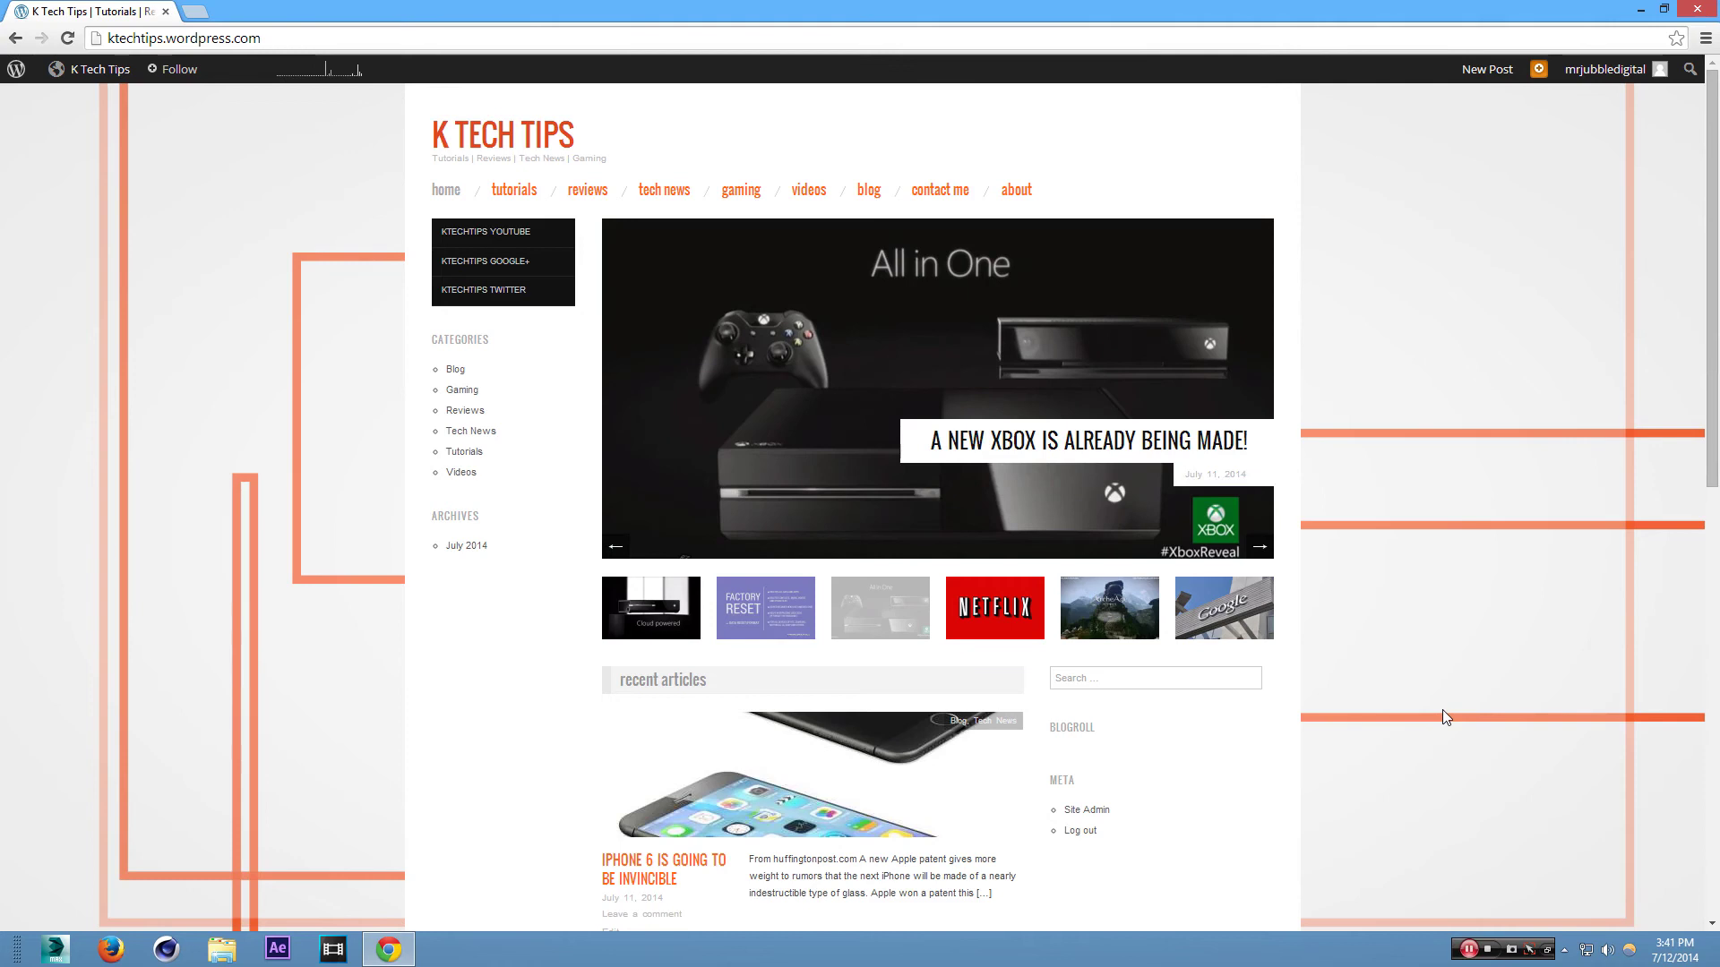
pyautogui.moveTo(101, 69)
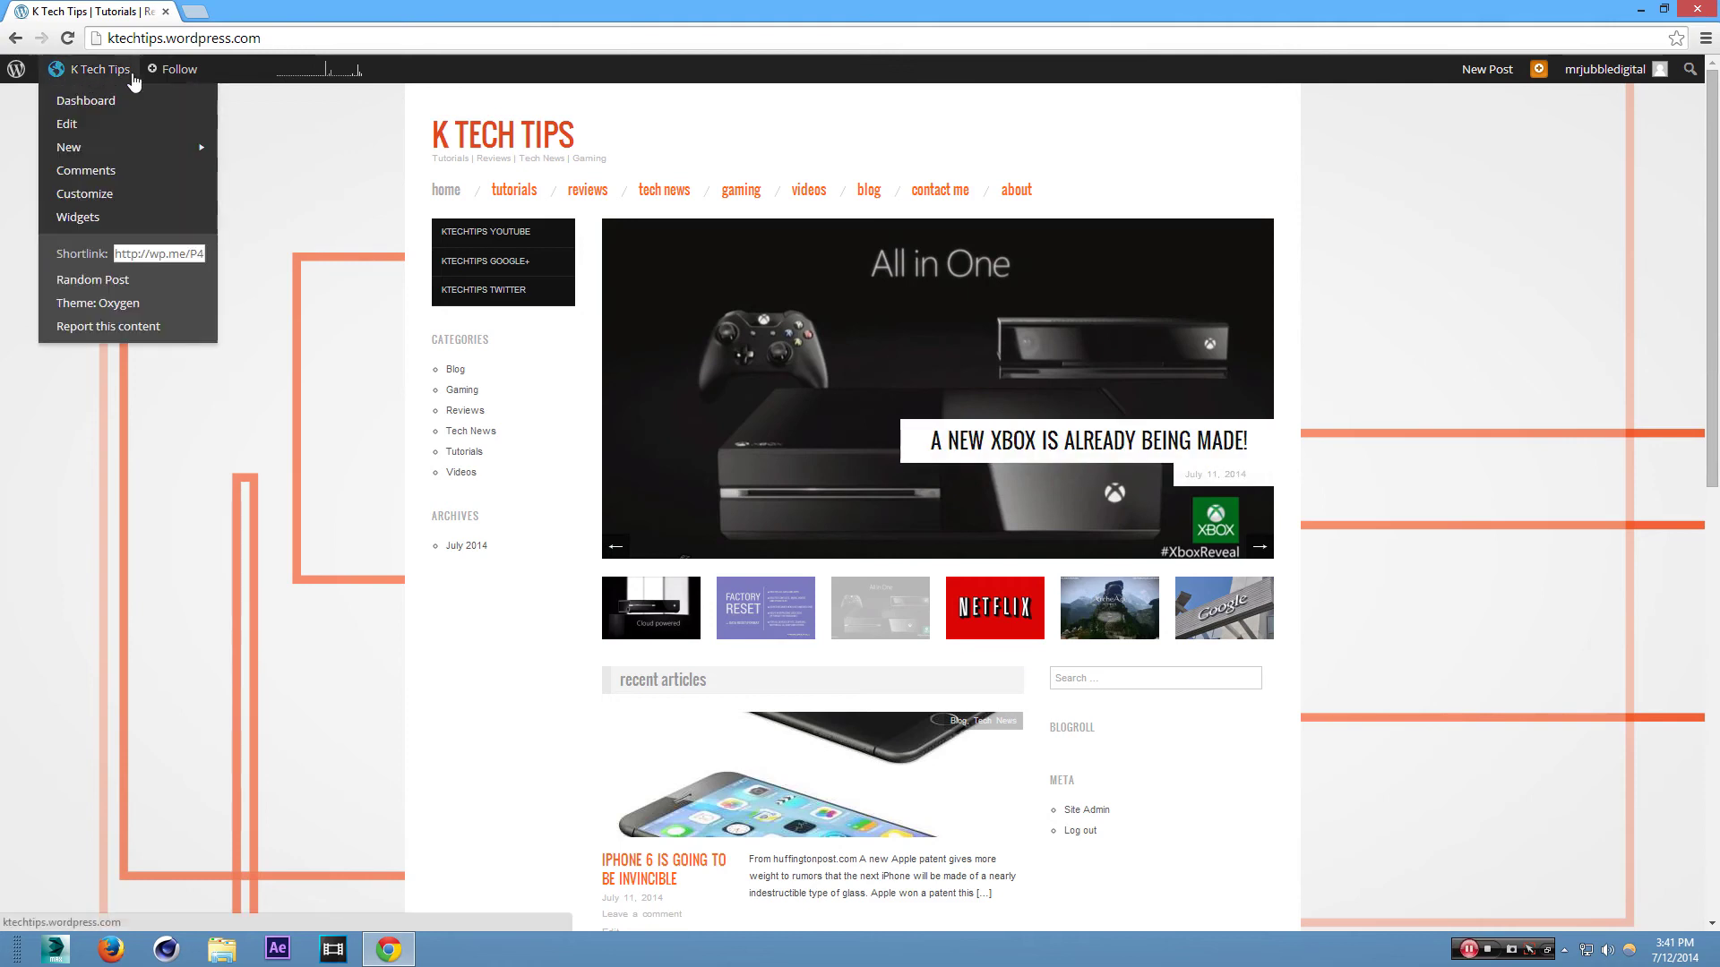
pyautogui.click(71, 117)
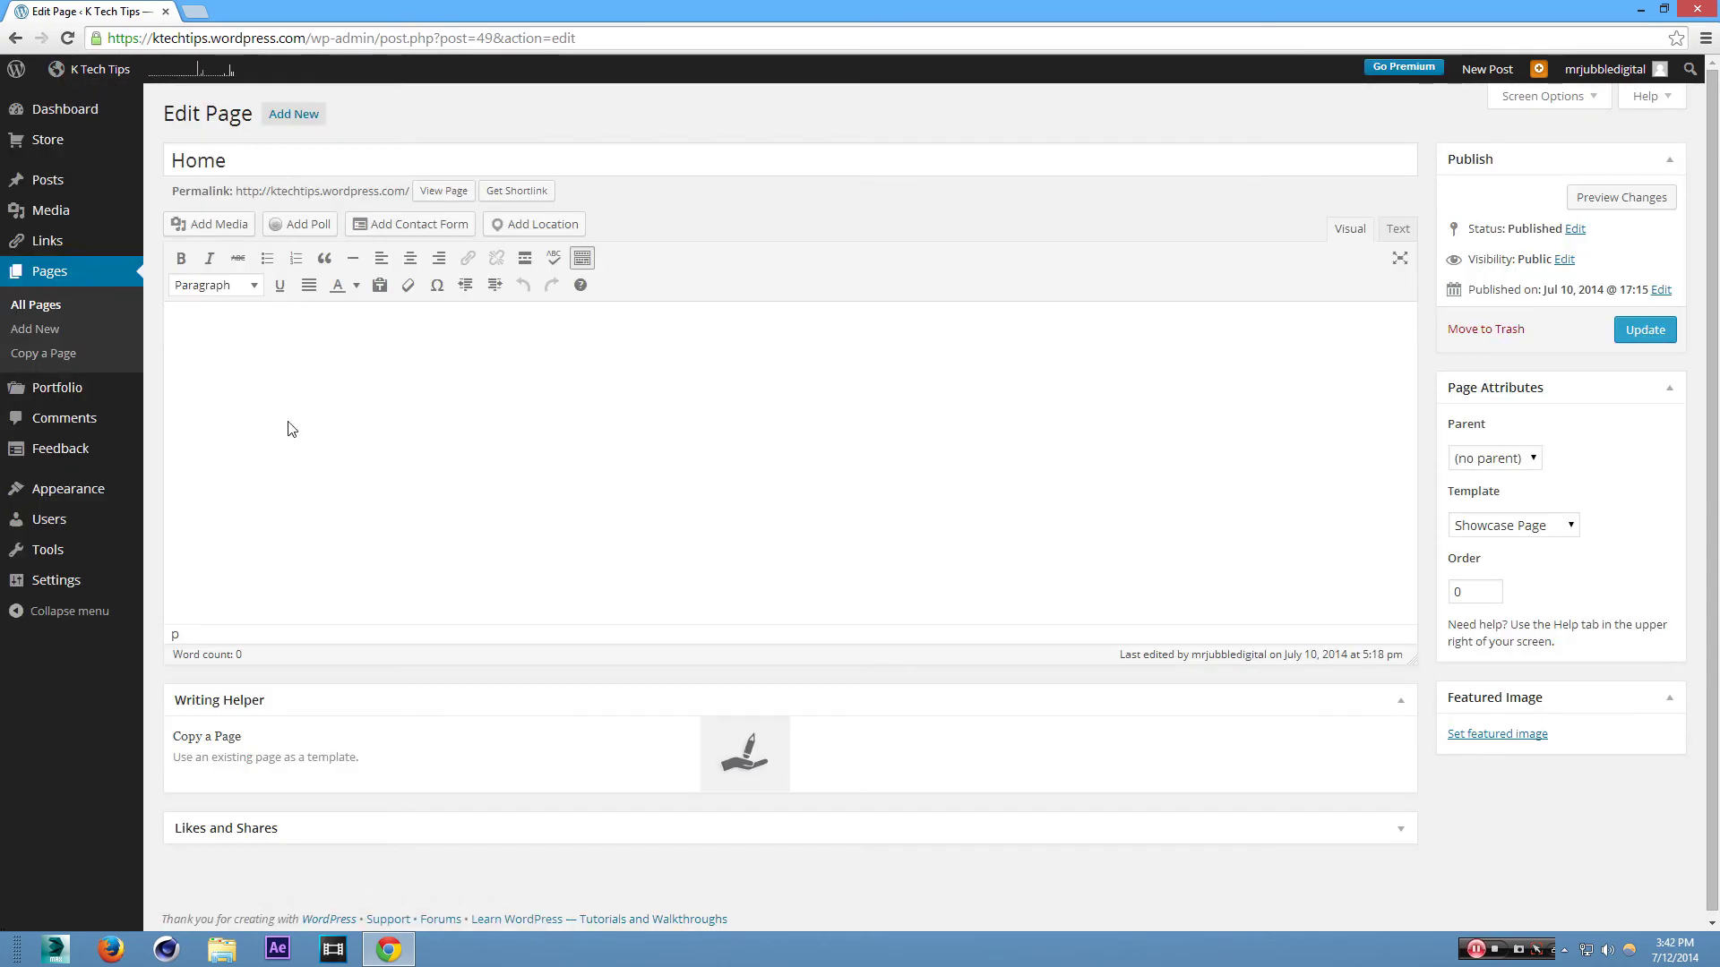
pyautogui.click(50, 298)
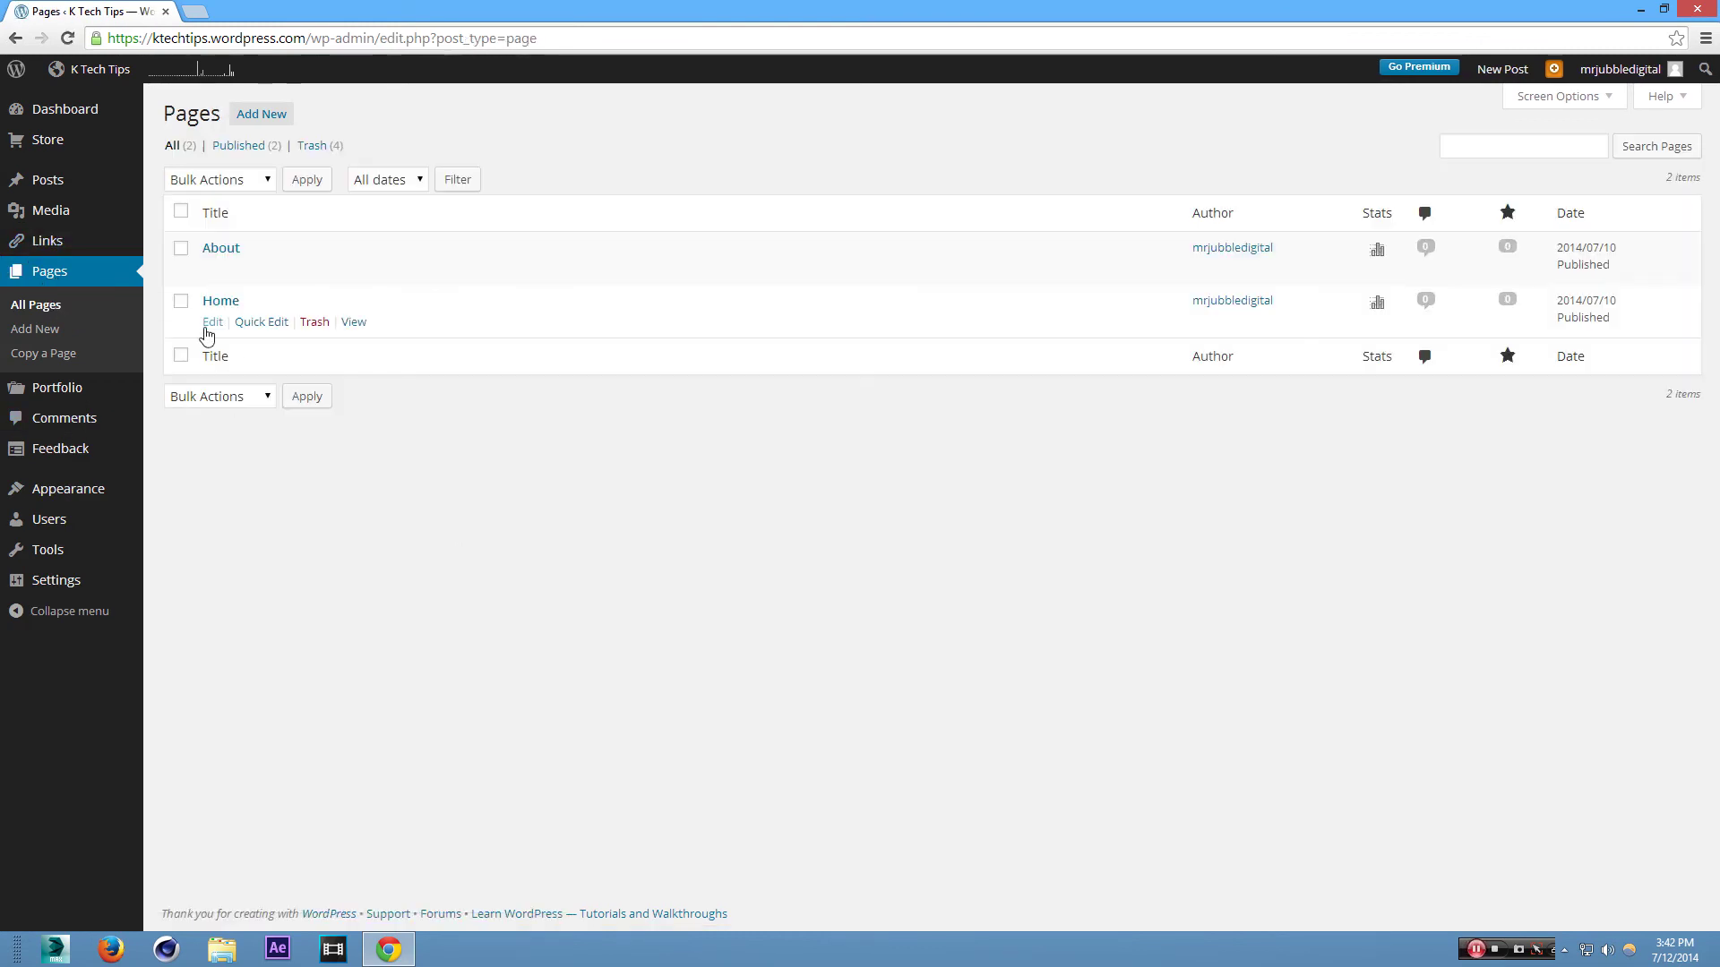
# Open the Home page in the editor and keep its template as Showcase Page
pyautogui.click(220, 322)
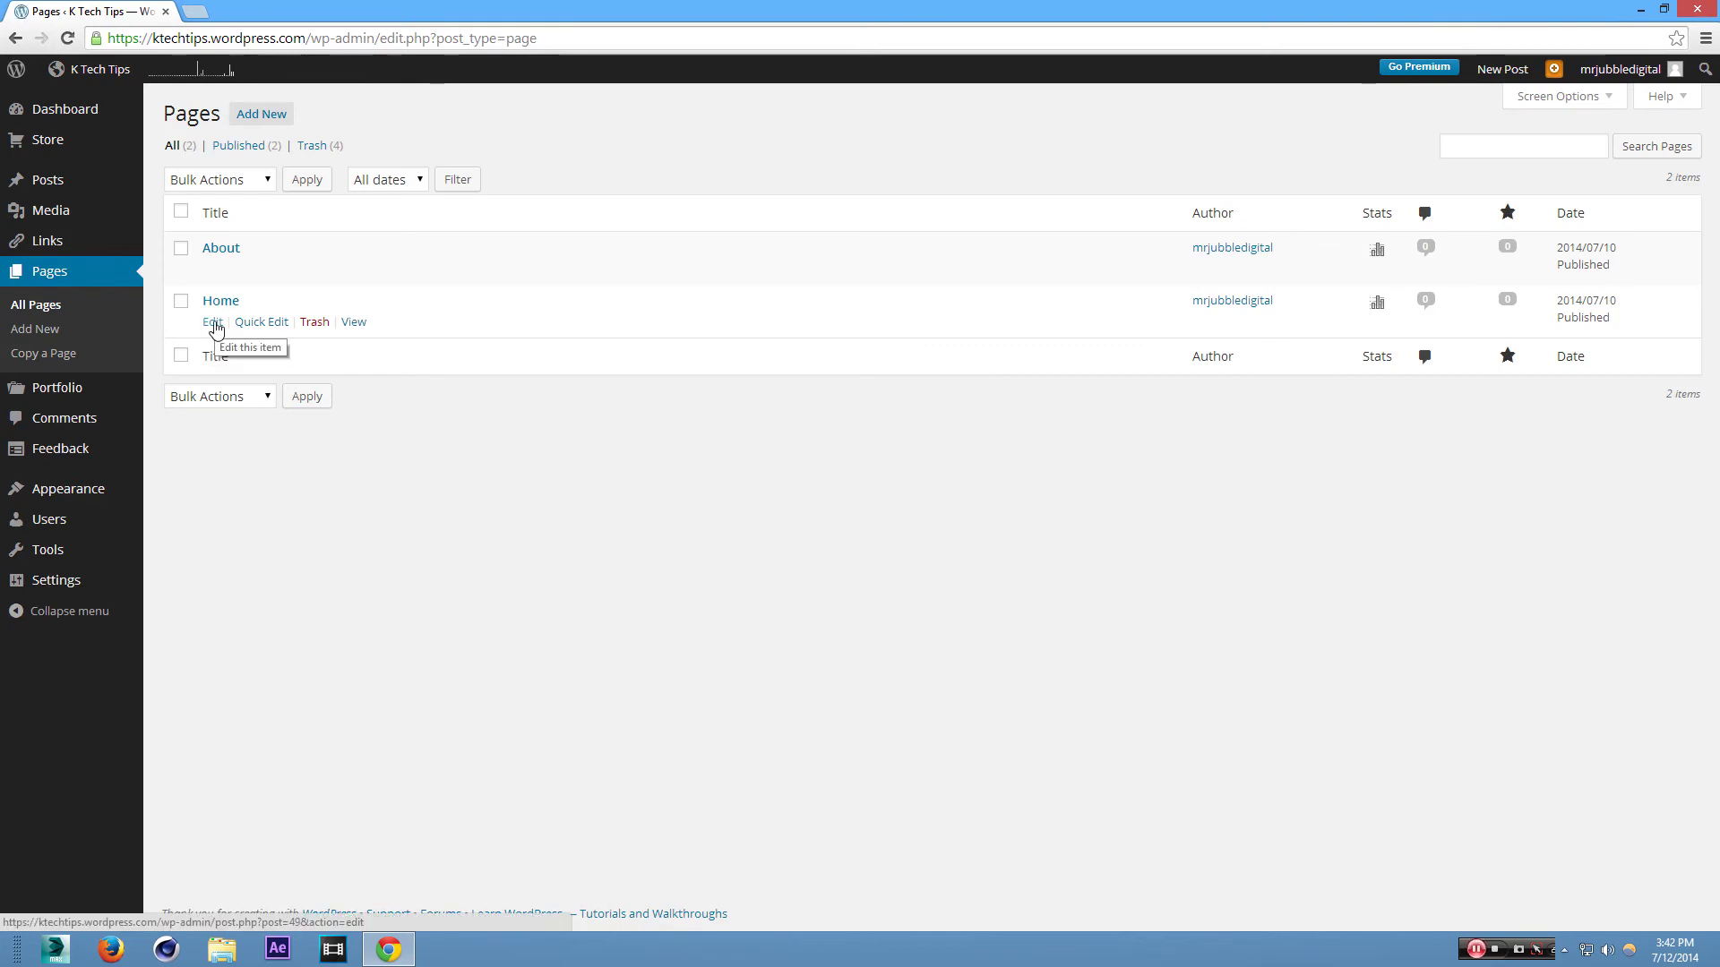
pyautogui.click(213, 324)
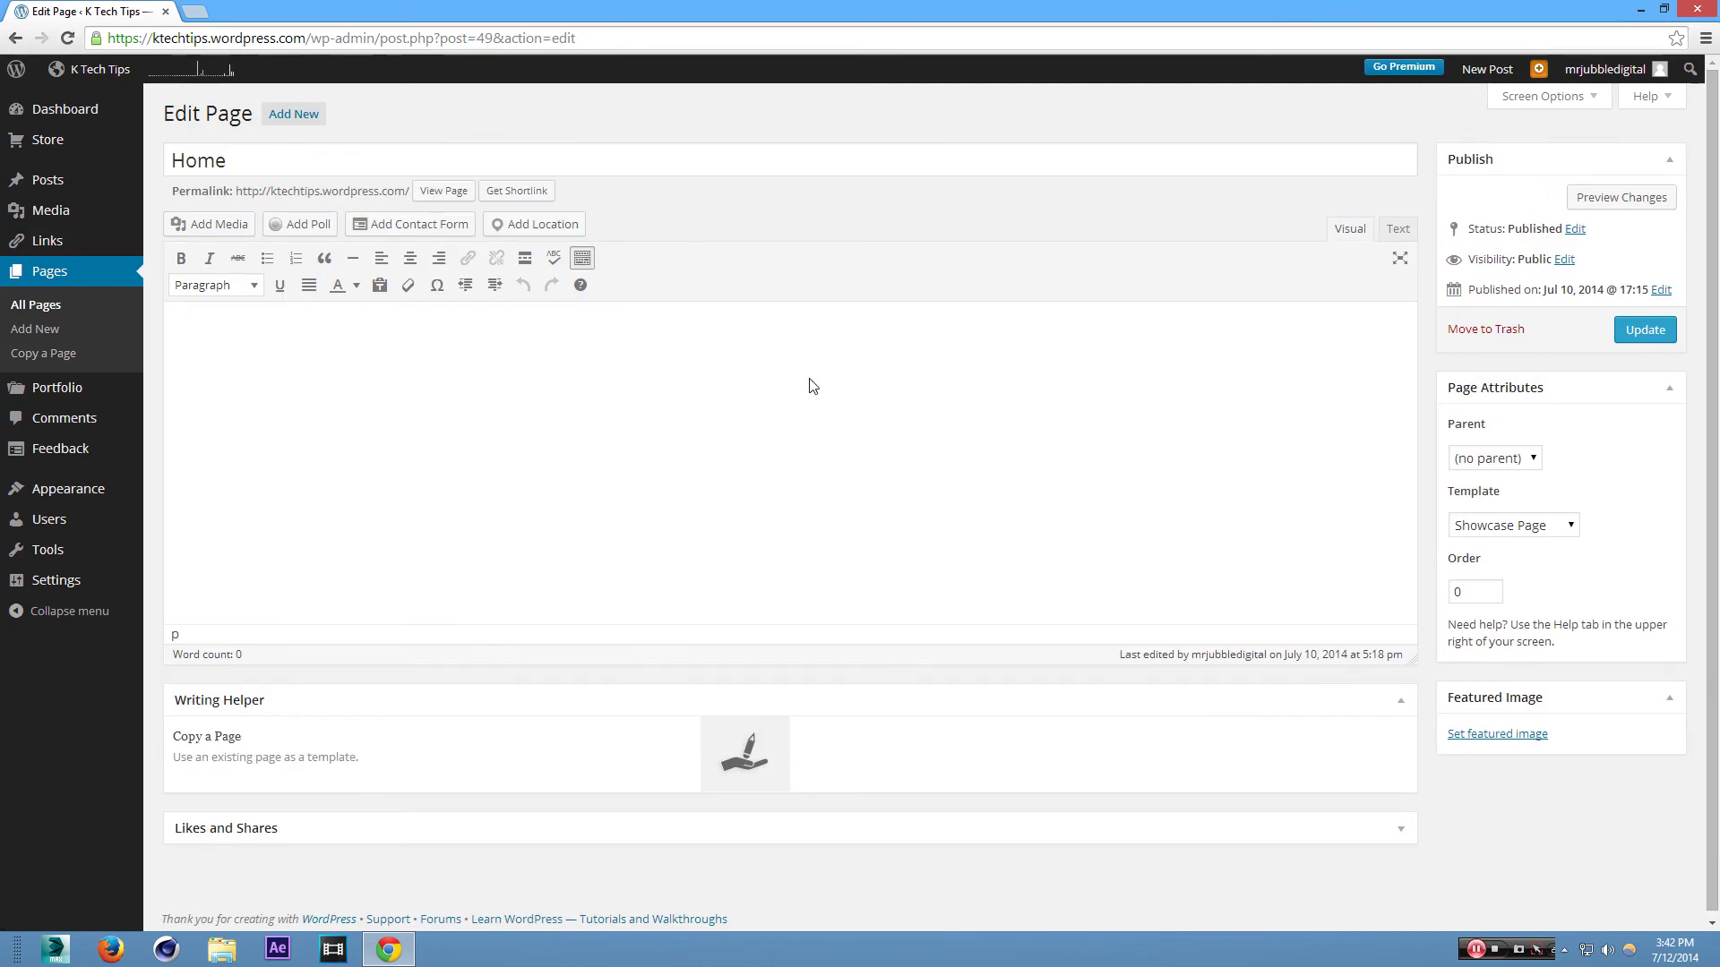
pyautogui.click(1479, 530)
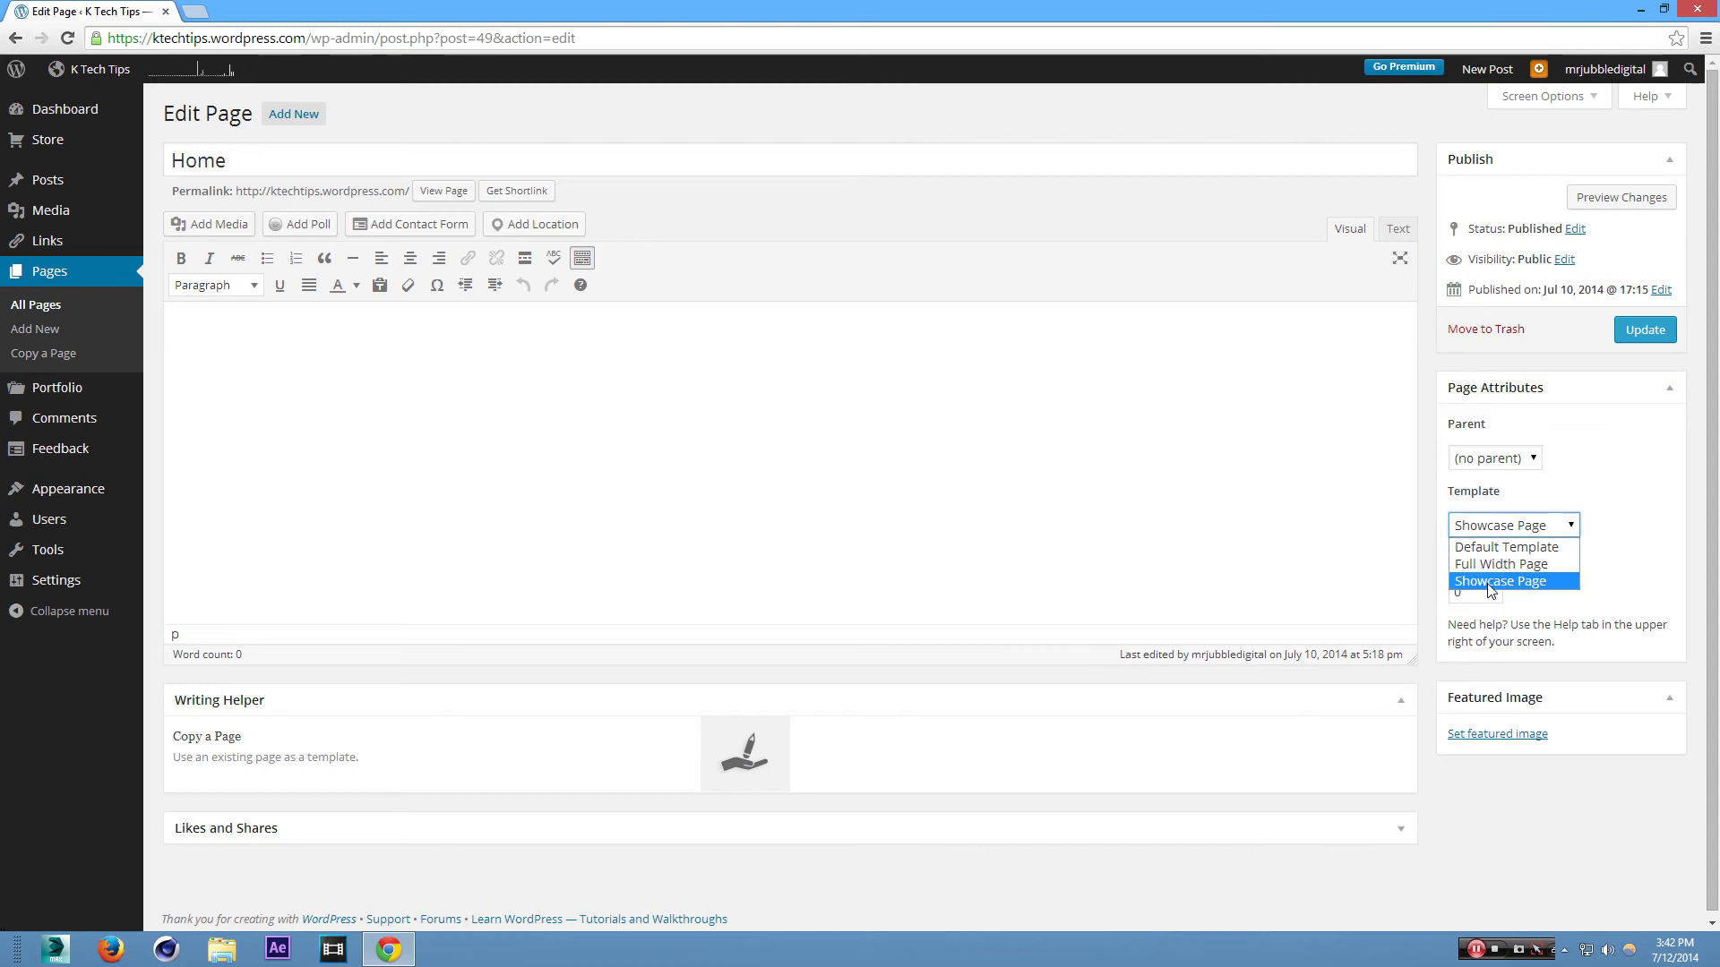
pyautogui.click(1490, 582)
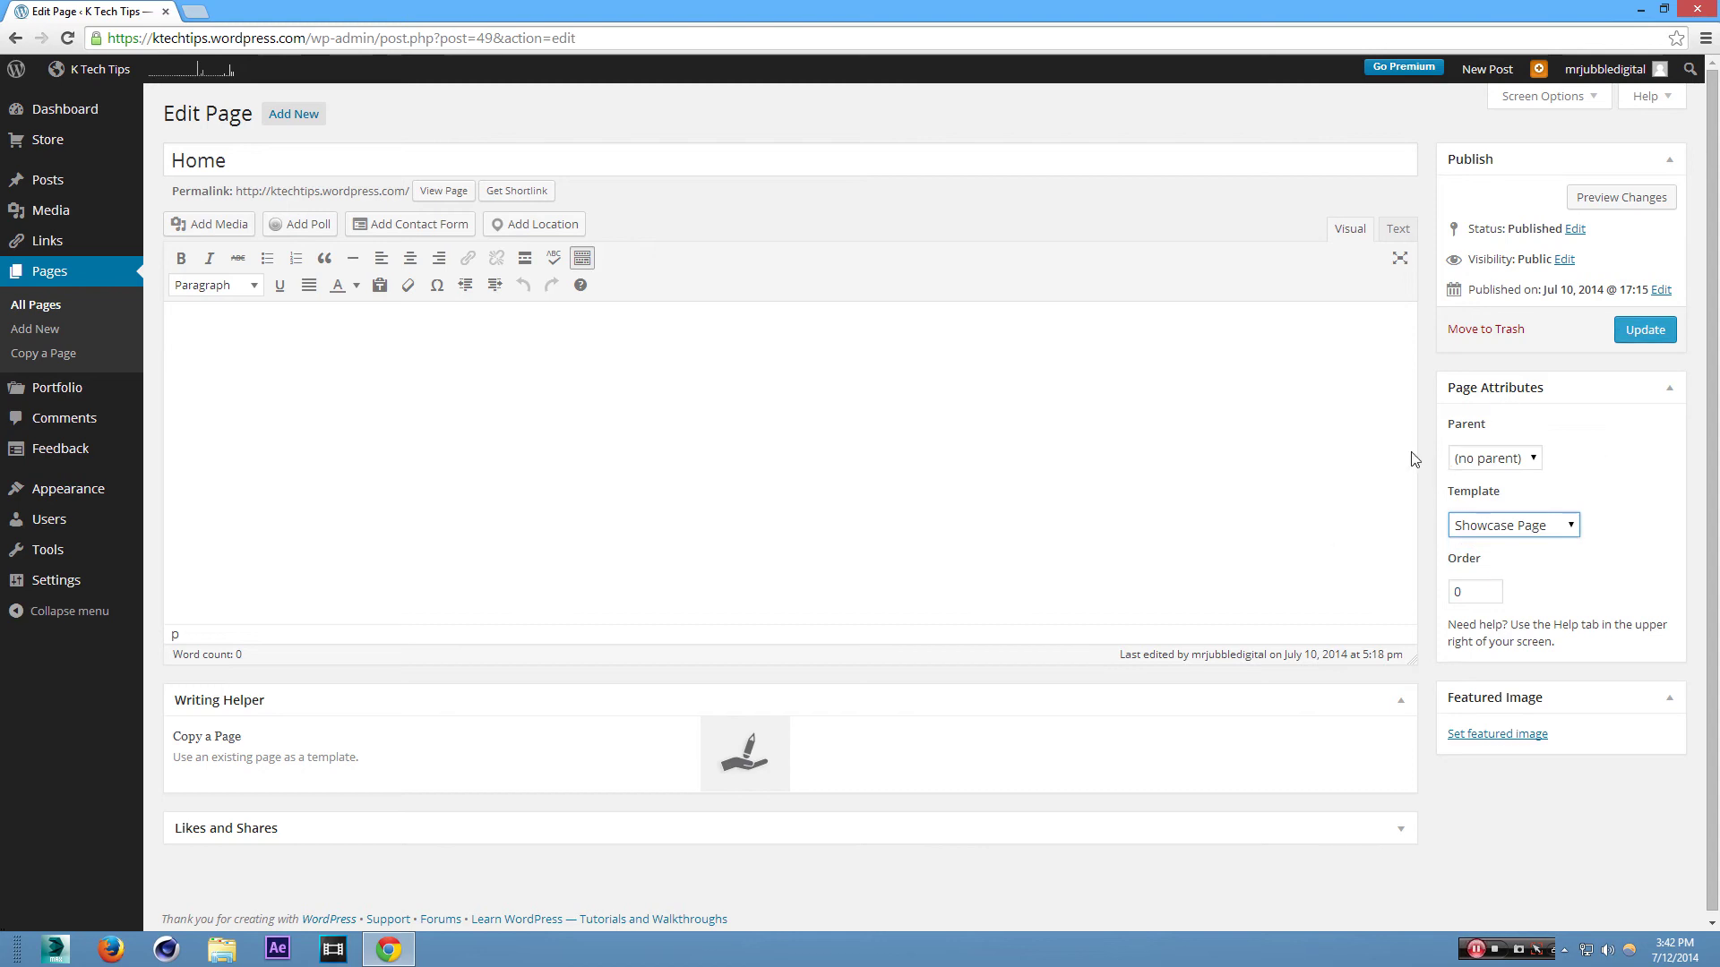
# In Reading settings, keep Home as the static front page and leave the posts page unset
pyautogui.moveTo(70, 584)
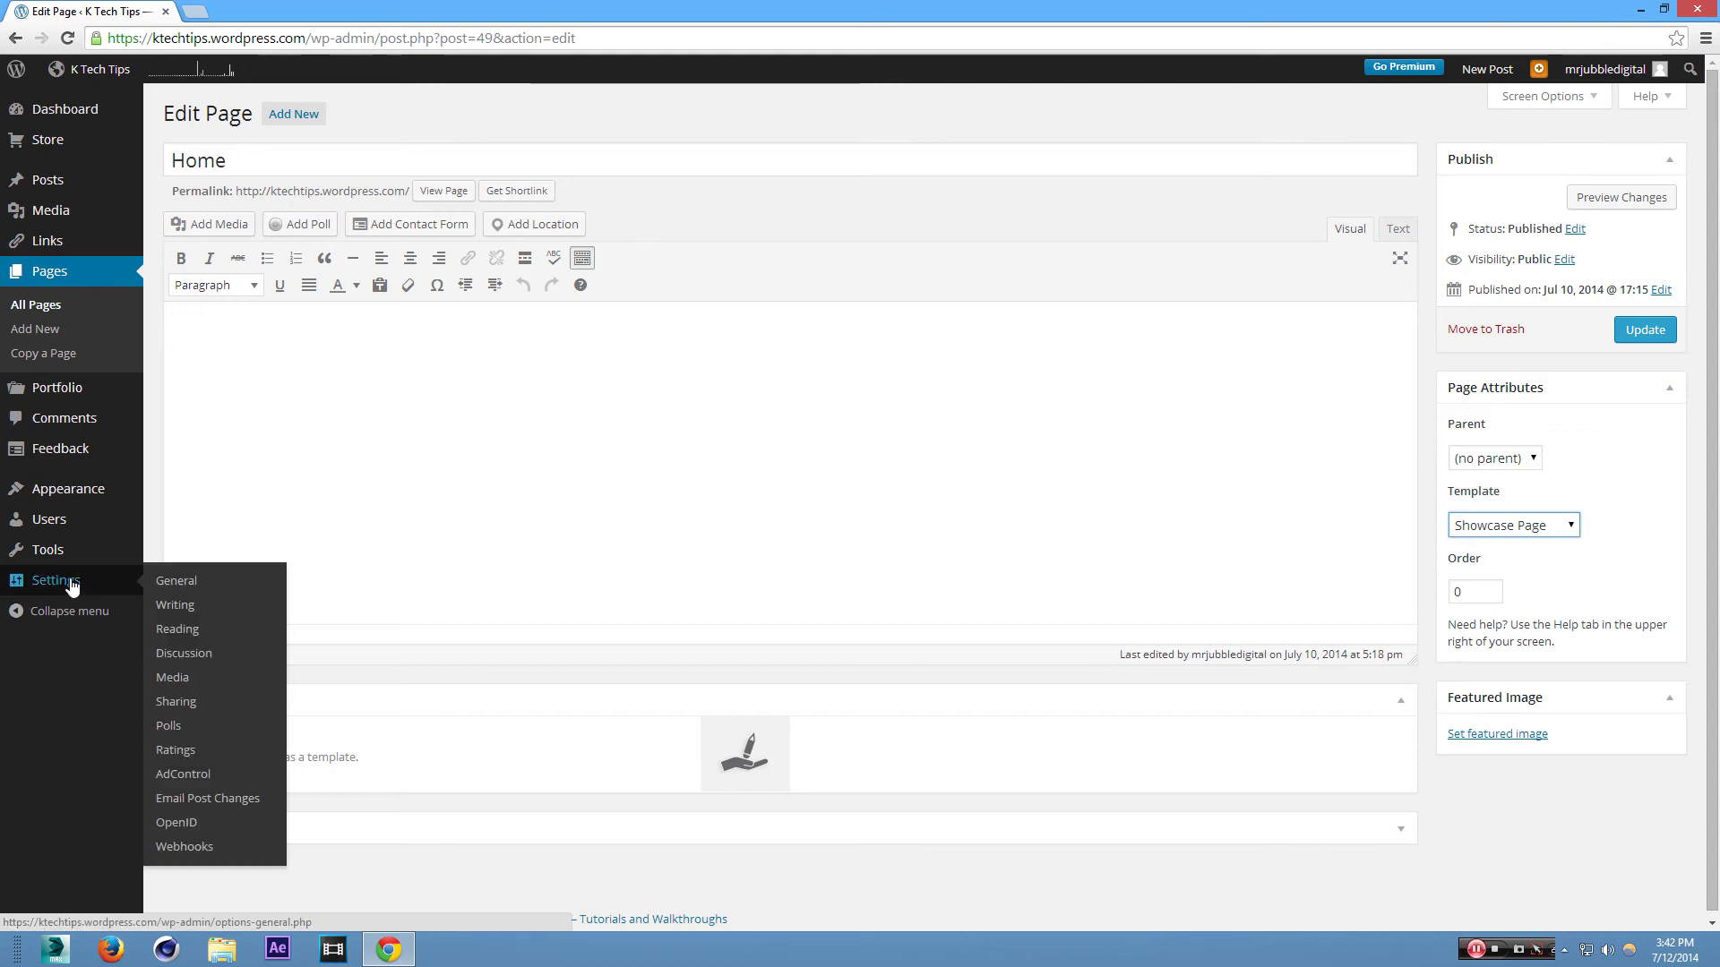
pyautogui.click(70, 582)
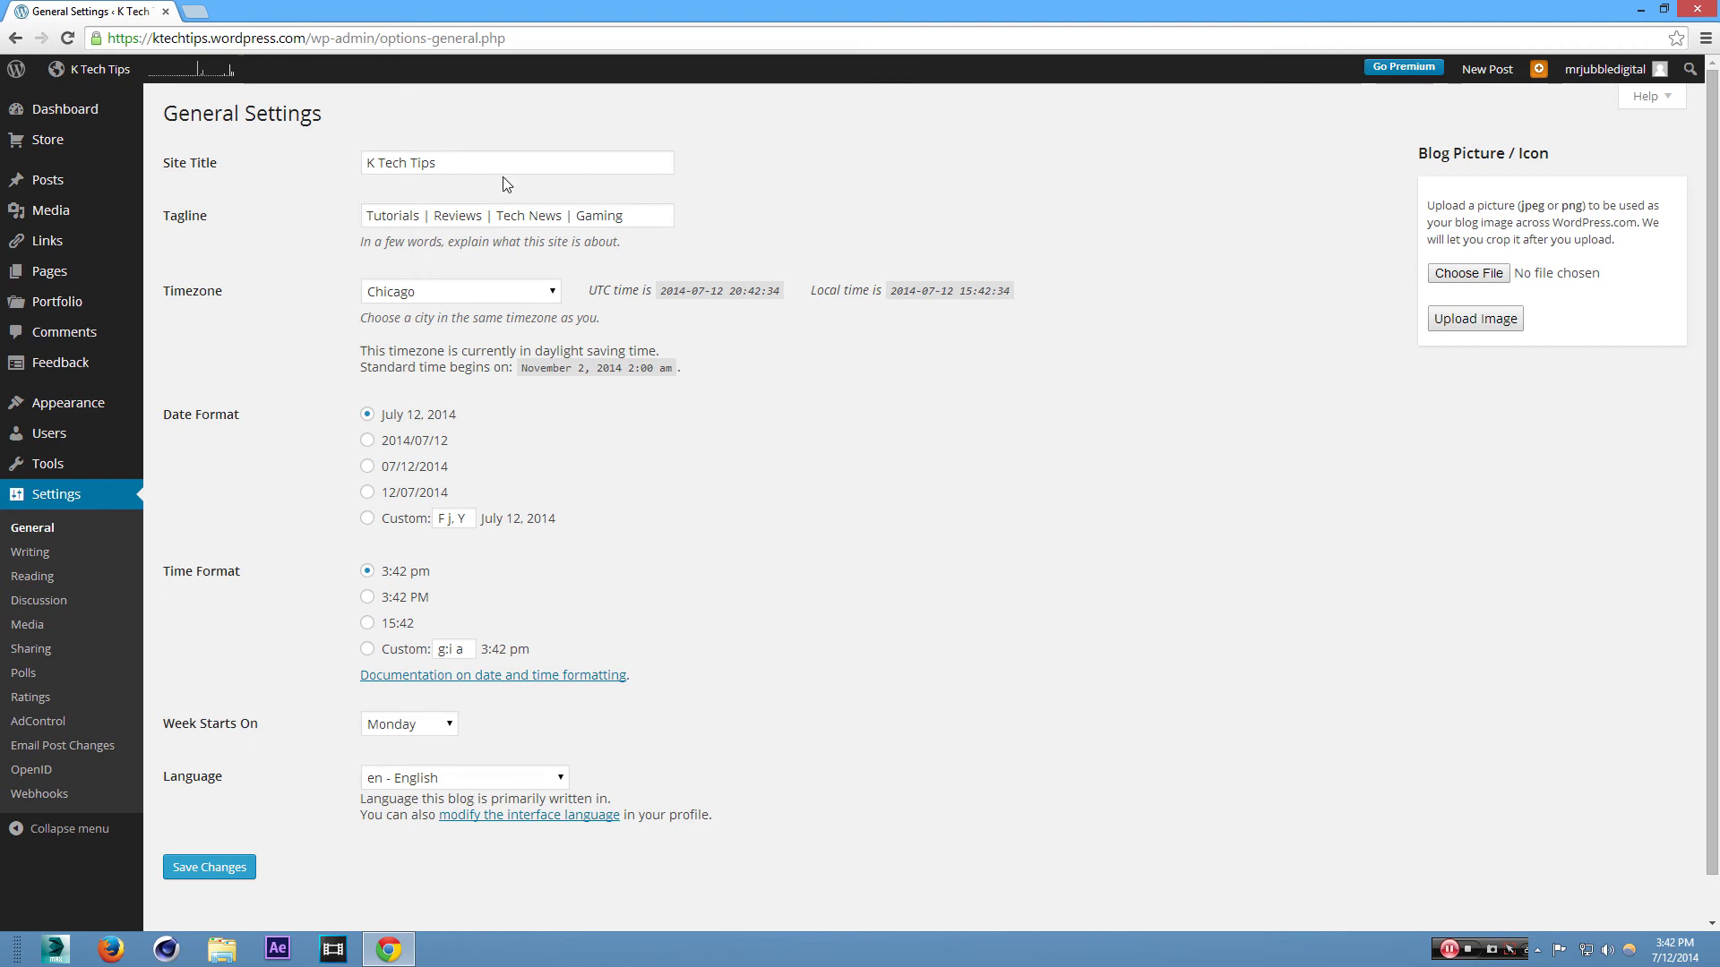
pyautogui.click(37, 578)
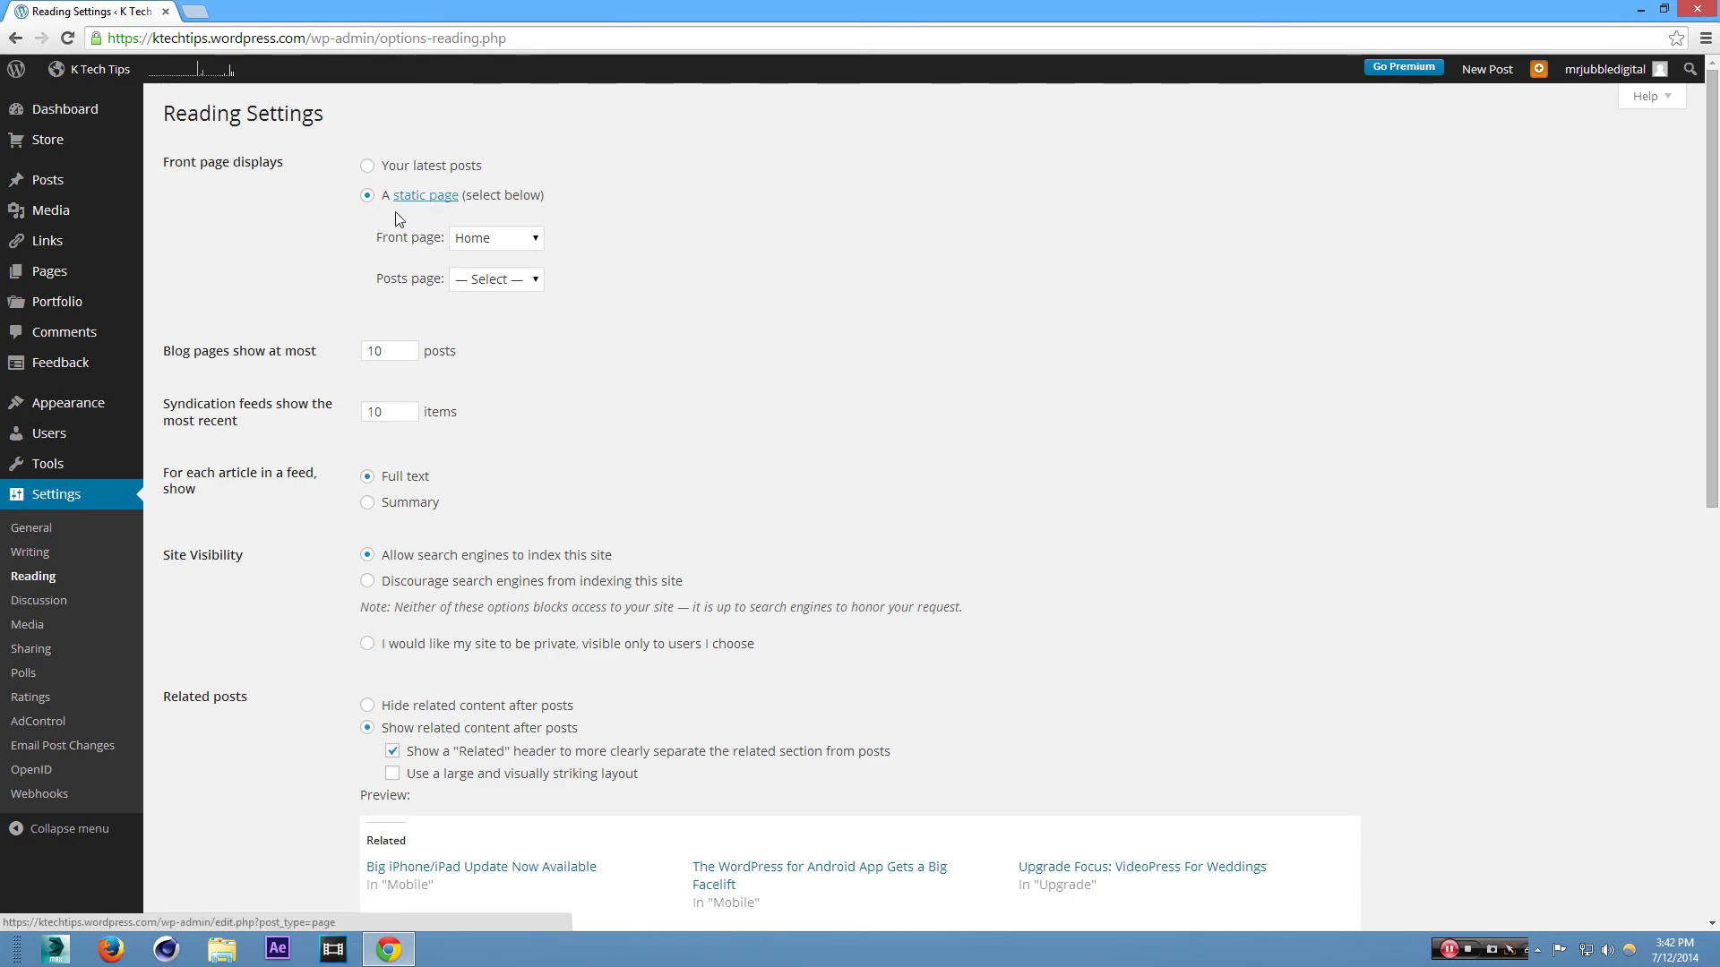
pyautogui.click(516, 240)
pyautogui.click(502, 294)
pyautogui.click(515, 280)
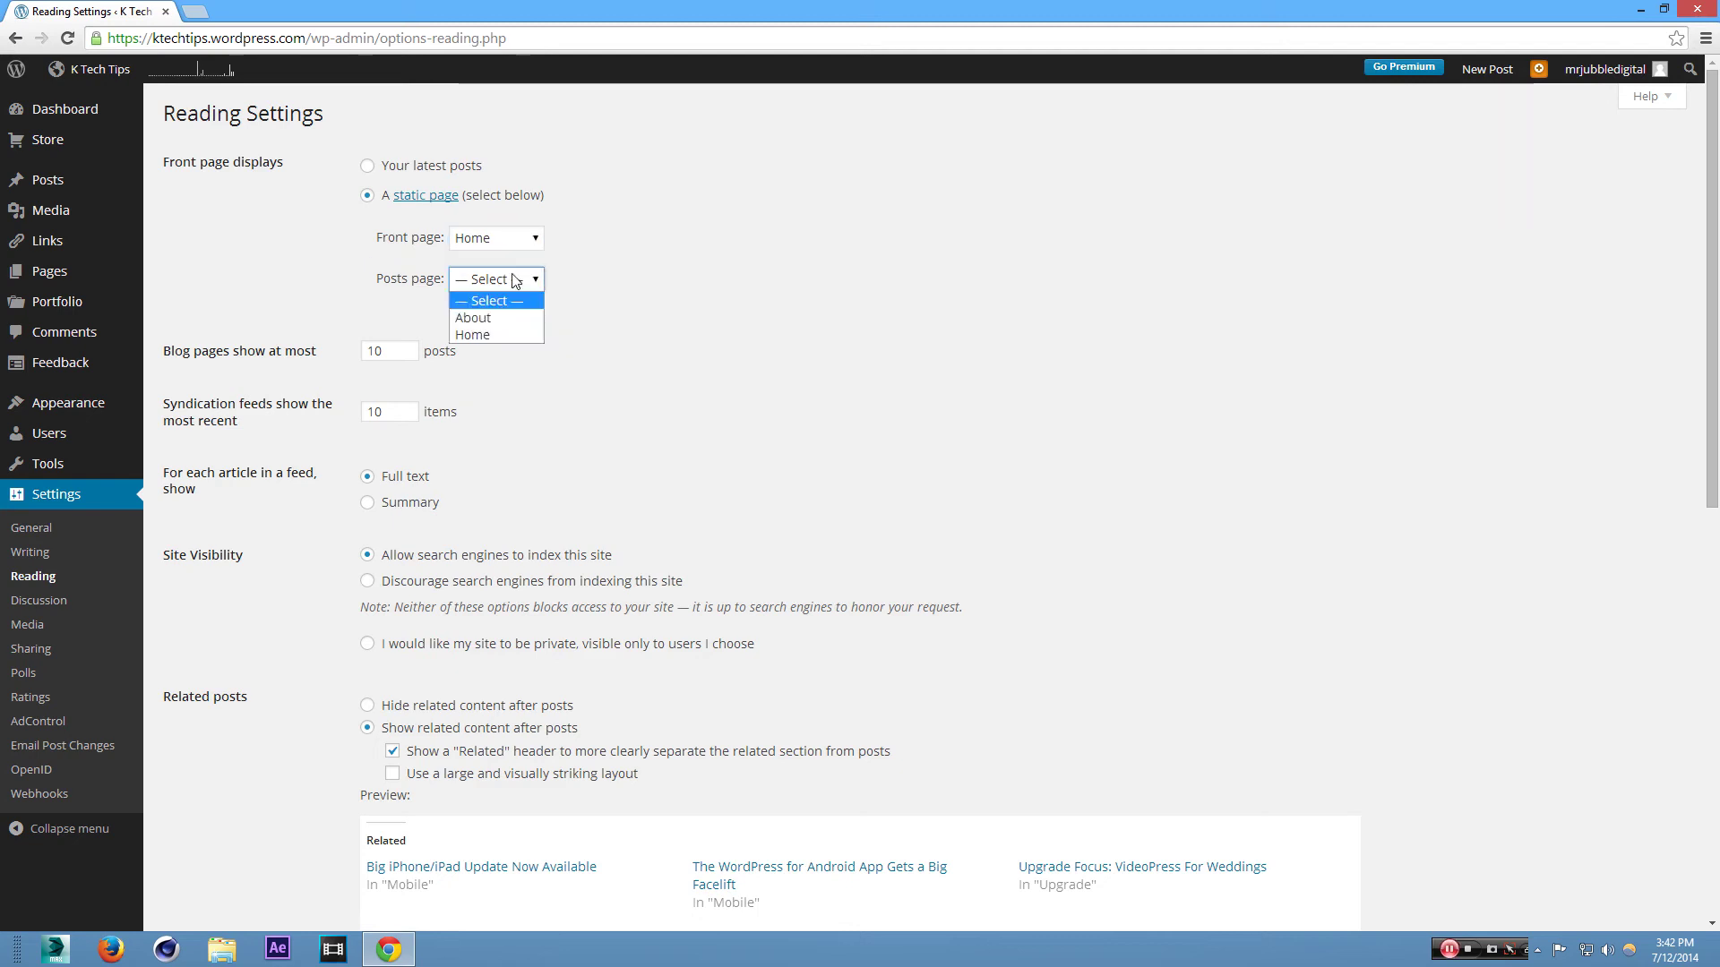
pyautogui.click(613, 269)
# Return to the live K Tech Tips front page
pyautogui.scroll(-9, 667, 403)
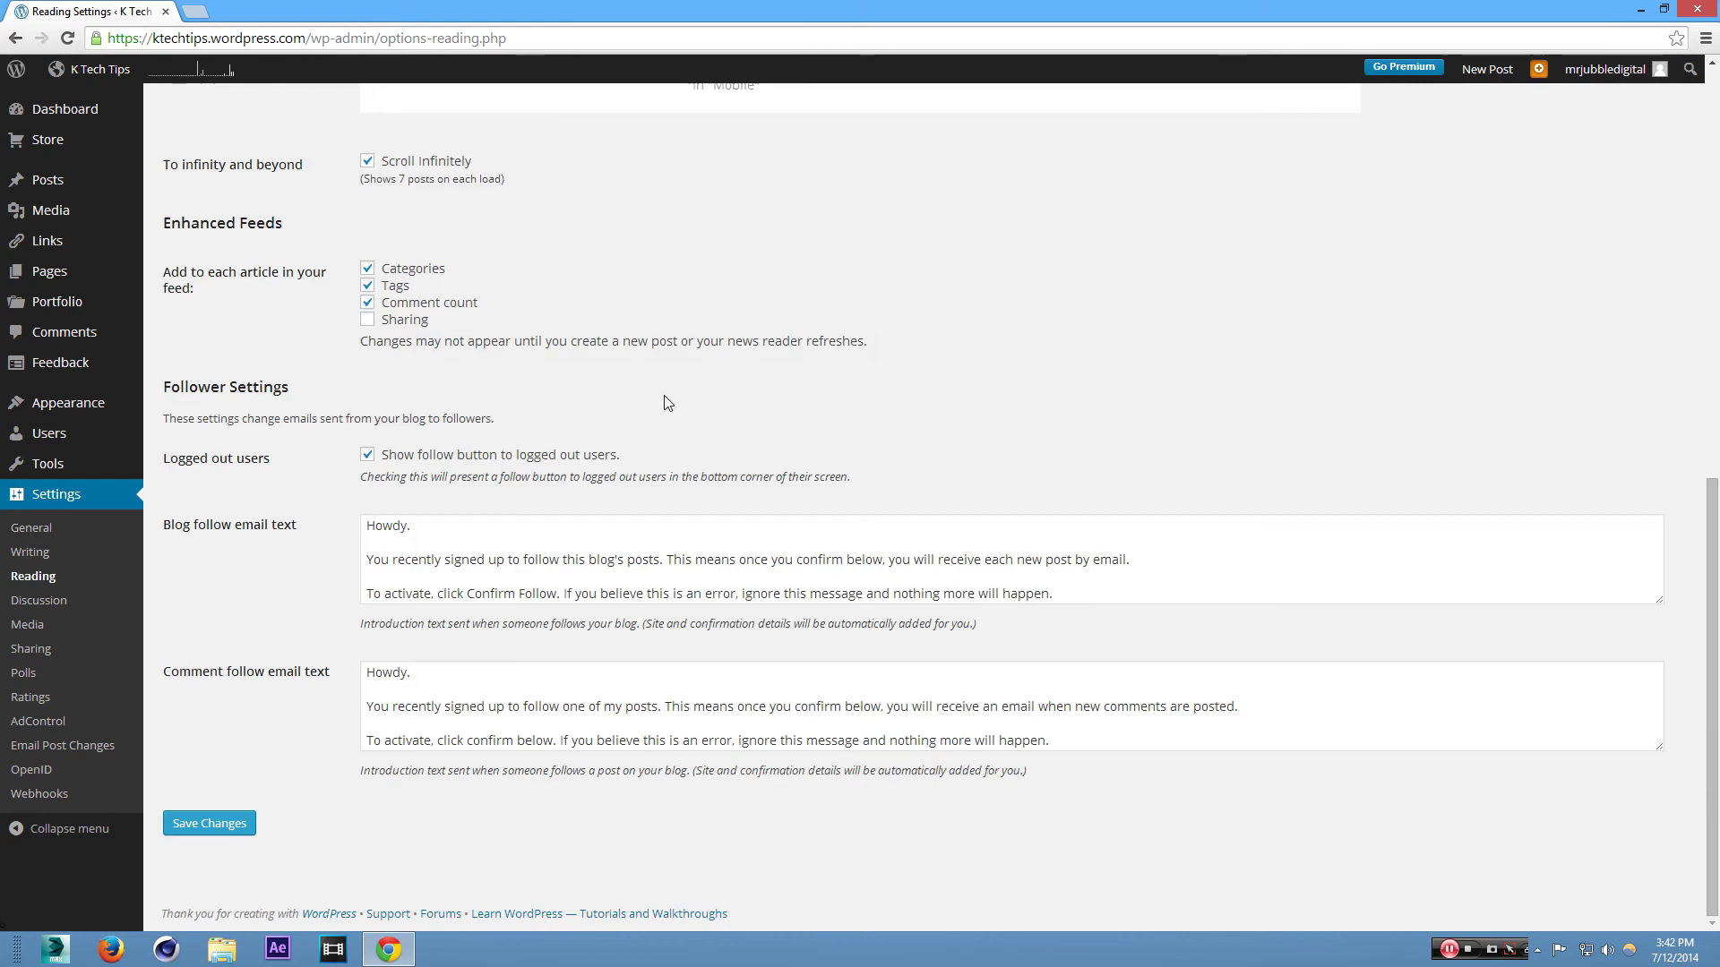
pyautogui.scroll(10, 489, 653)
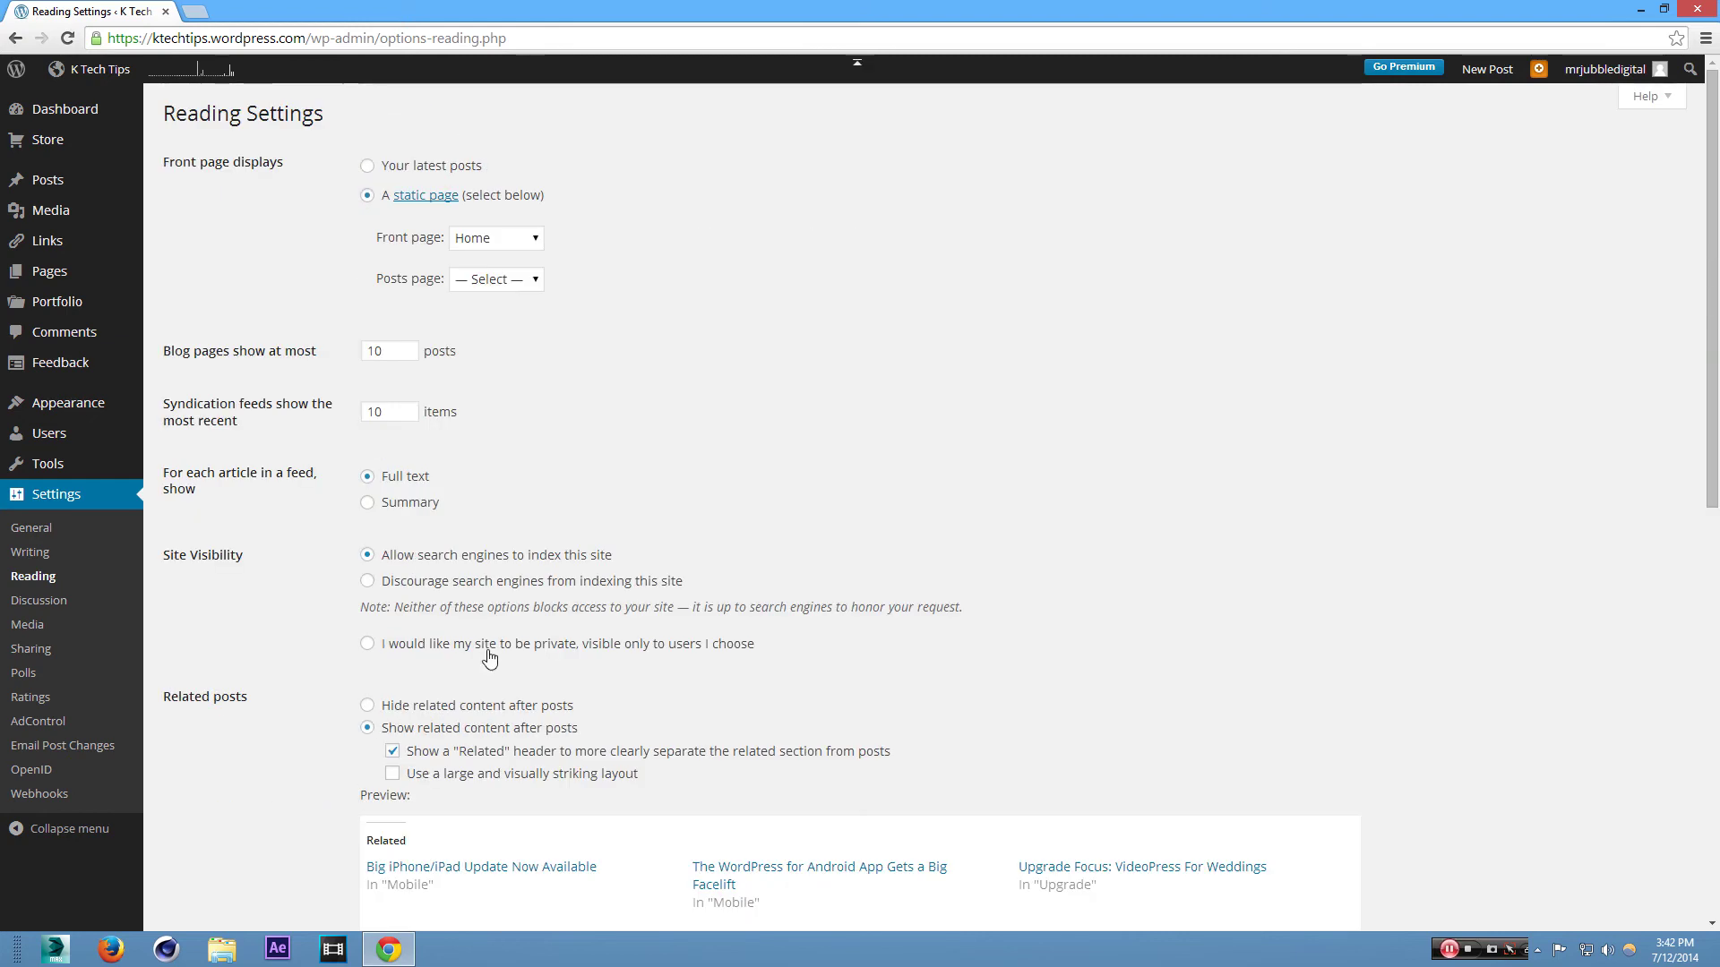
pyautogui.click(106, 68)
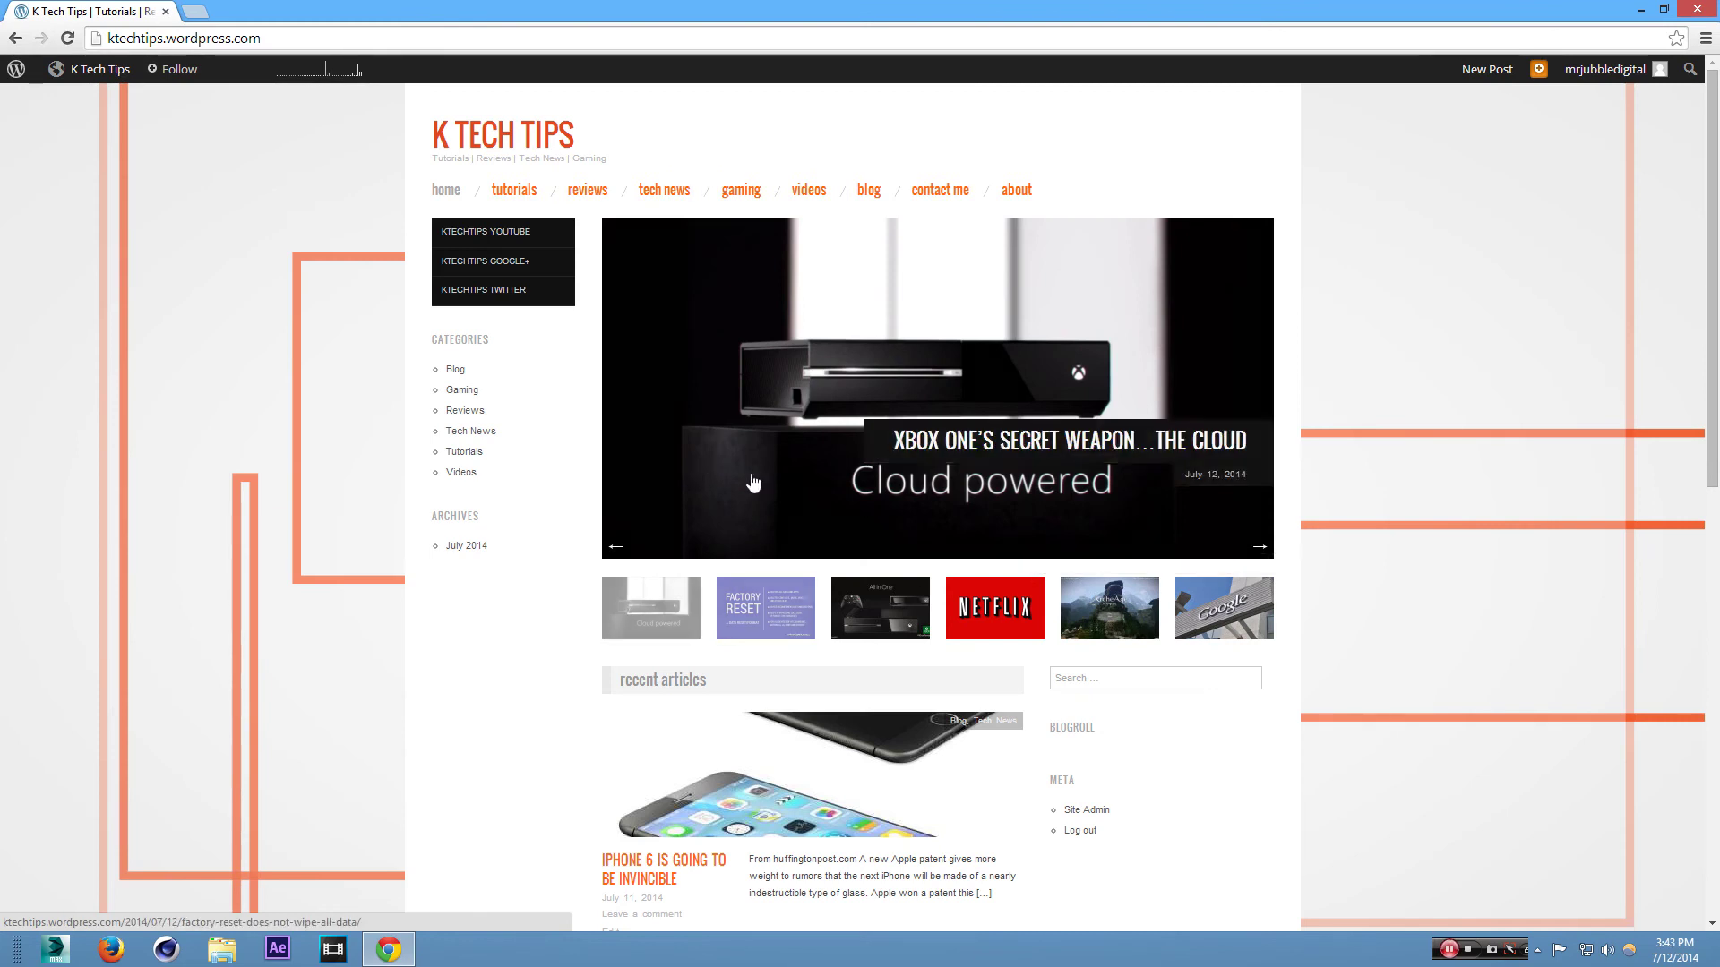
# Reload the site, go to the Dashboard, and list all 12 posts
pyautogui.click(104, 67)
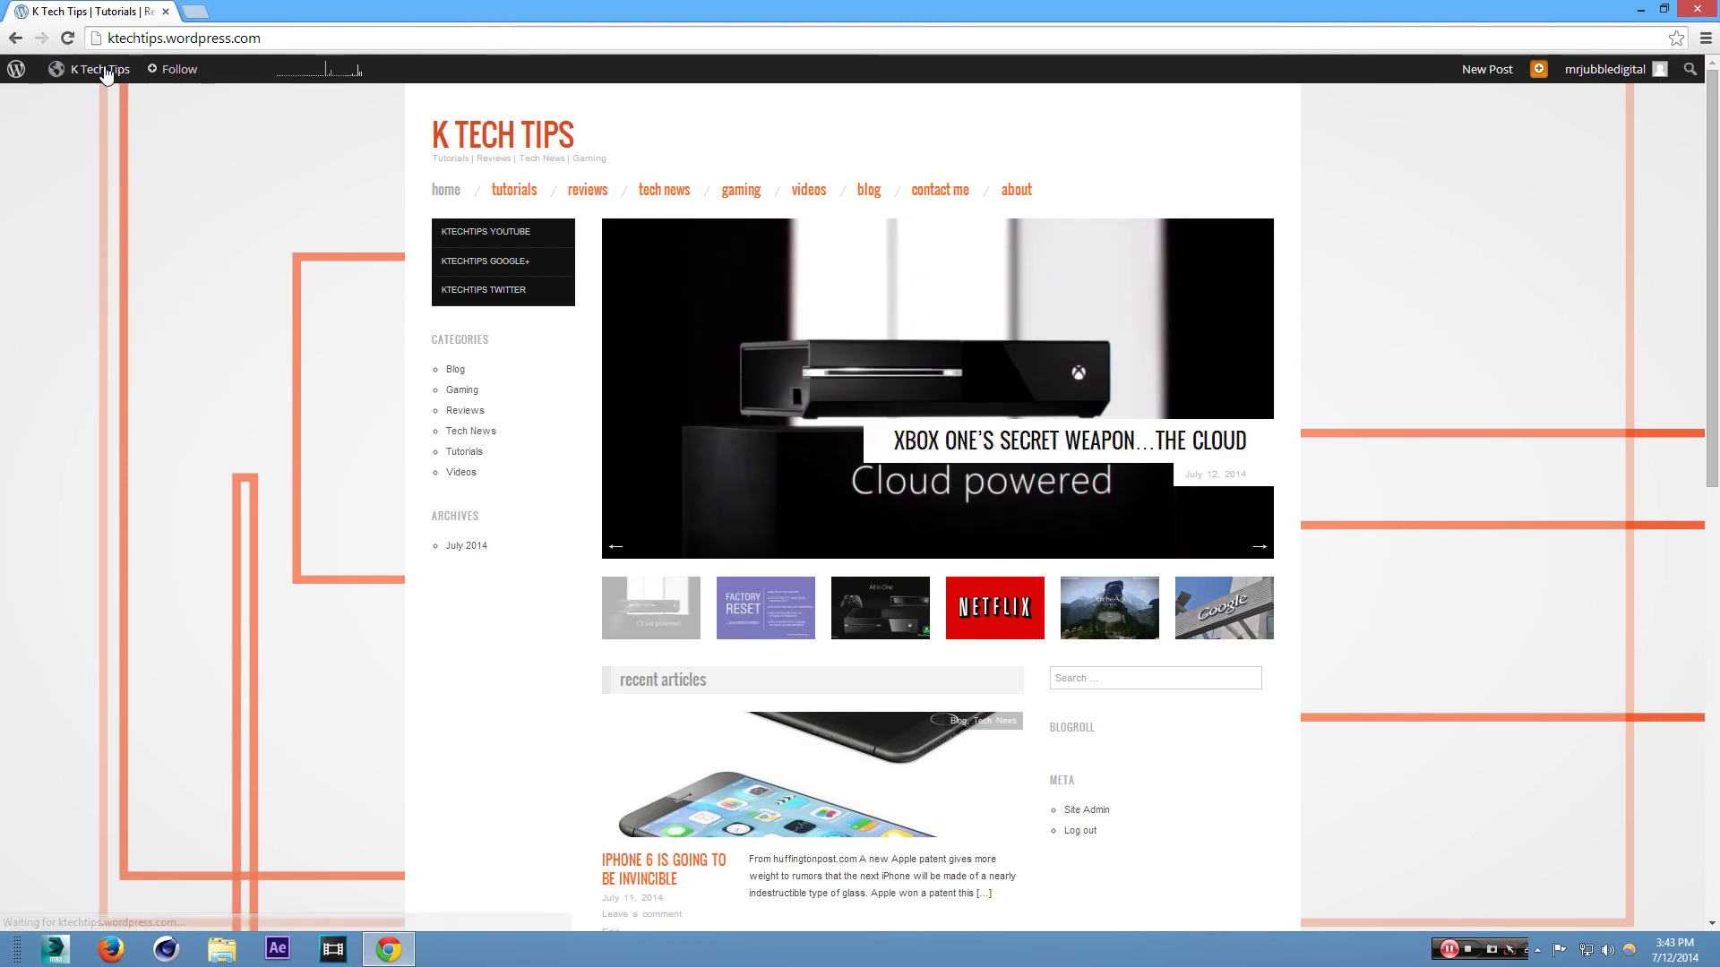
pyautogui.moveTo(106, 71)
pyautogui.click(100, 99)
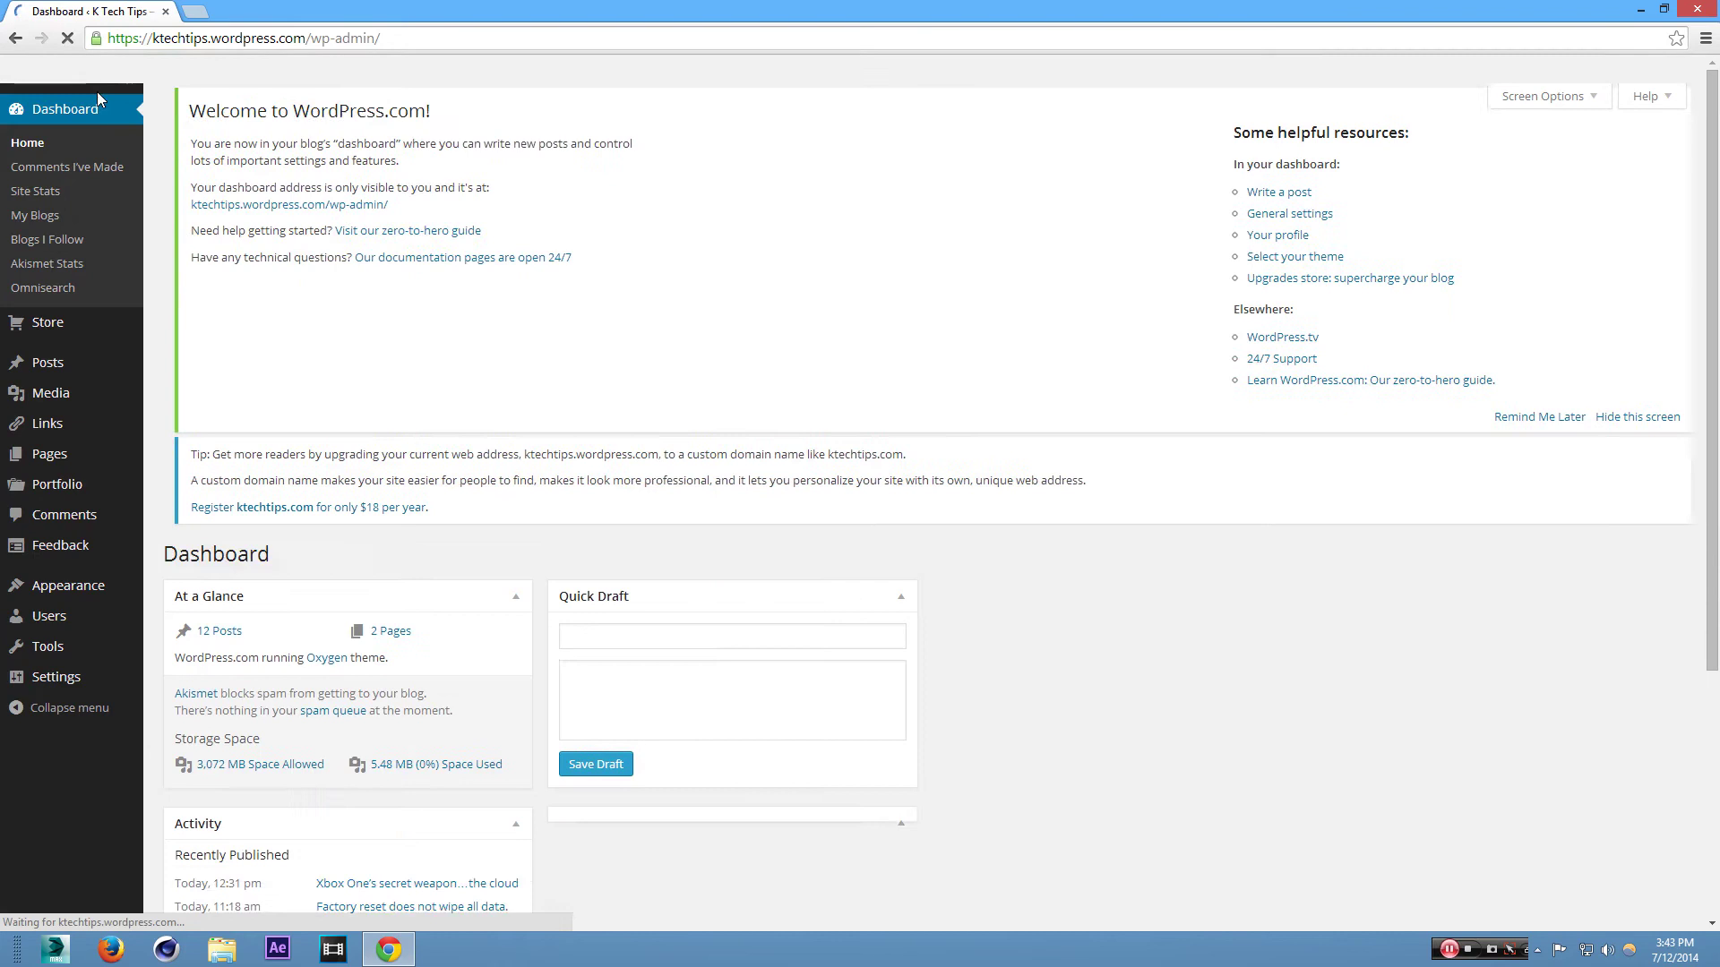
pyautogui.moveTo(90, 363)
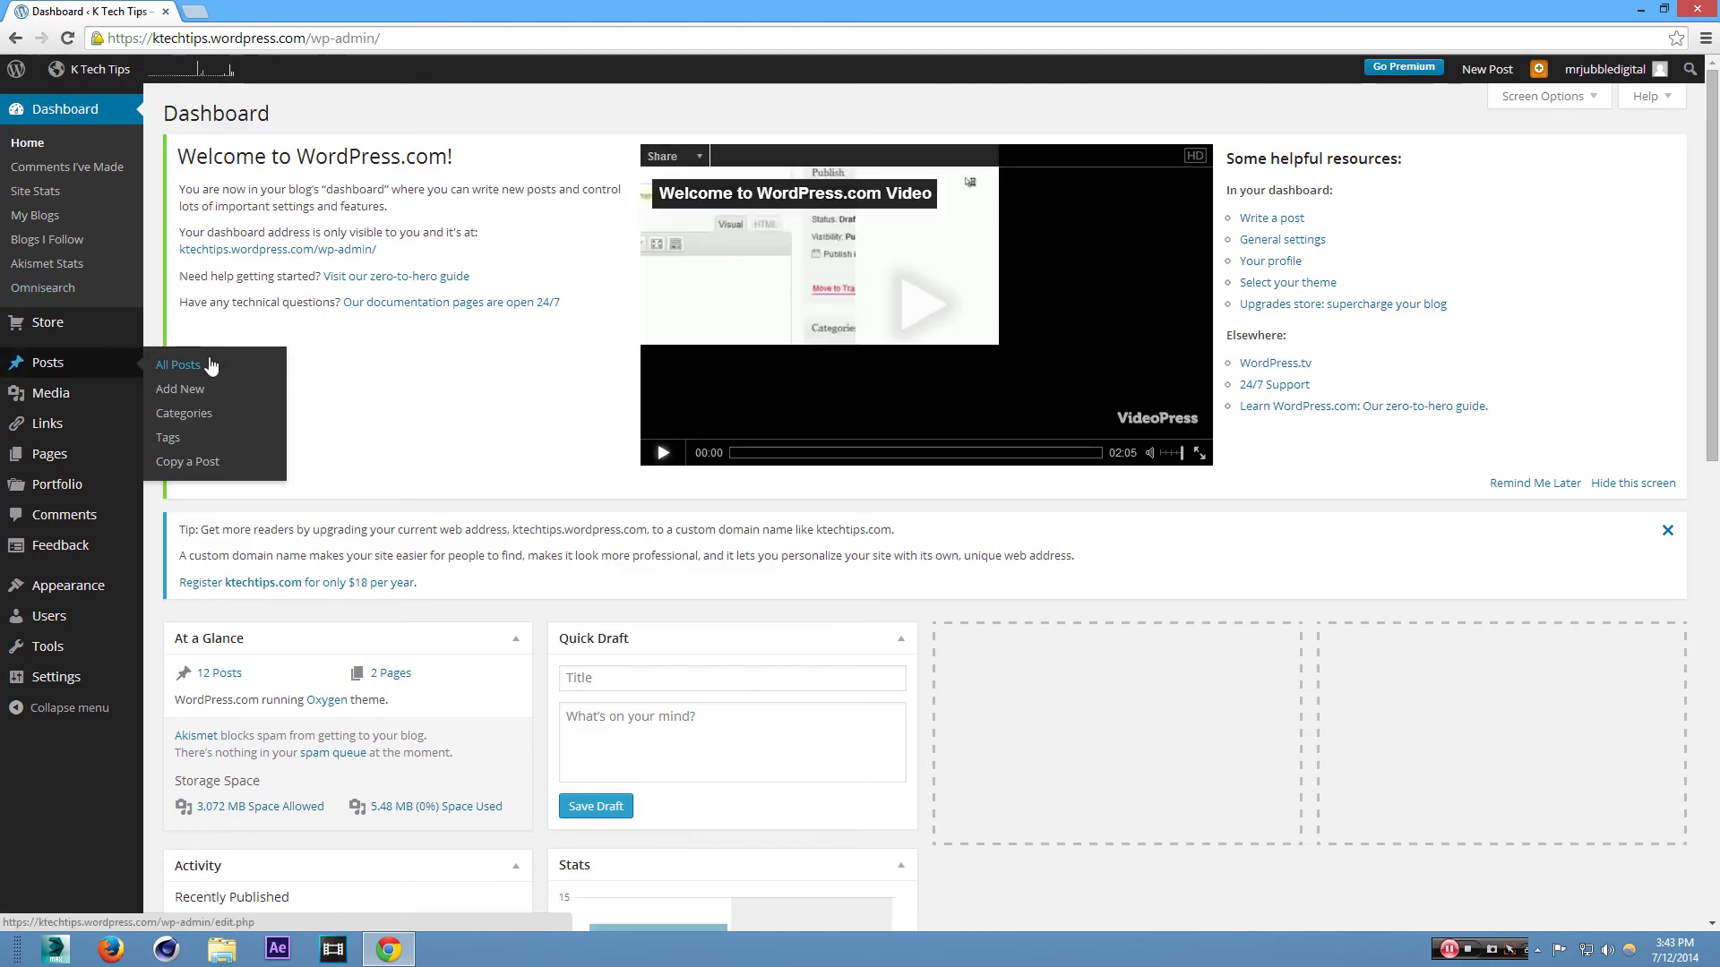
pyautogui.click(209, 358)
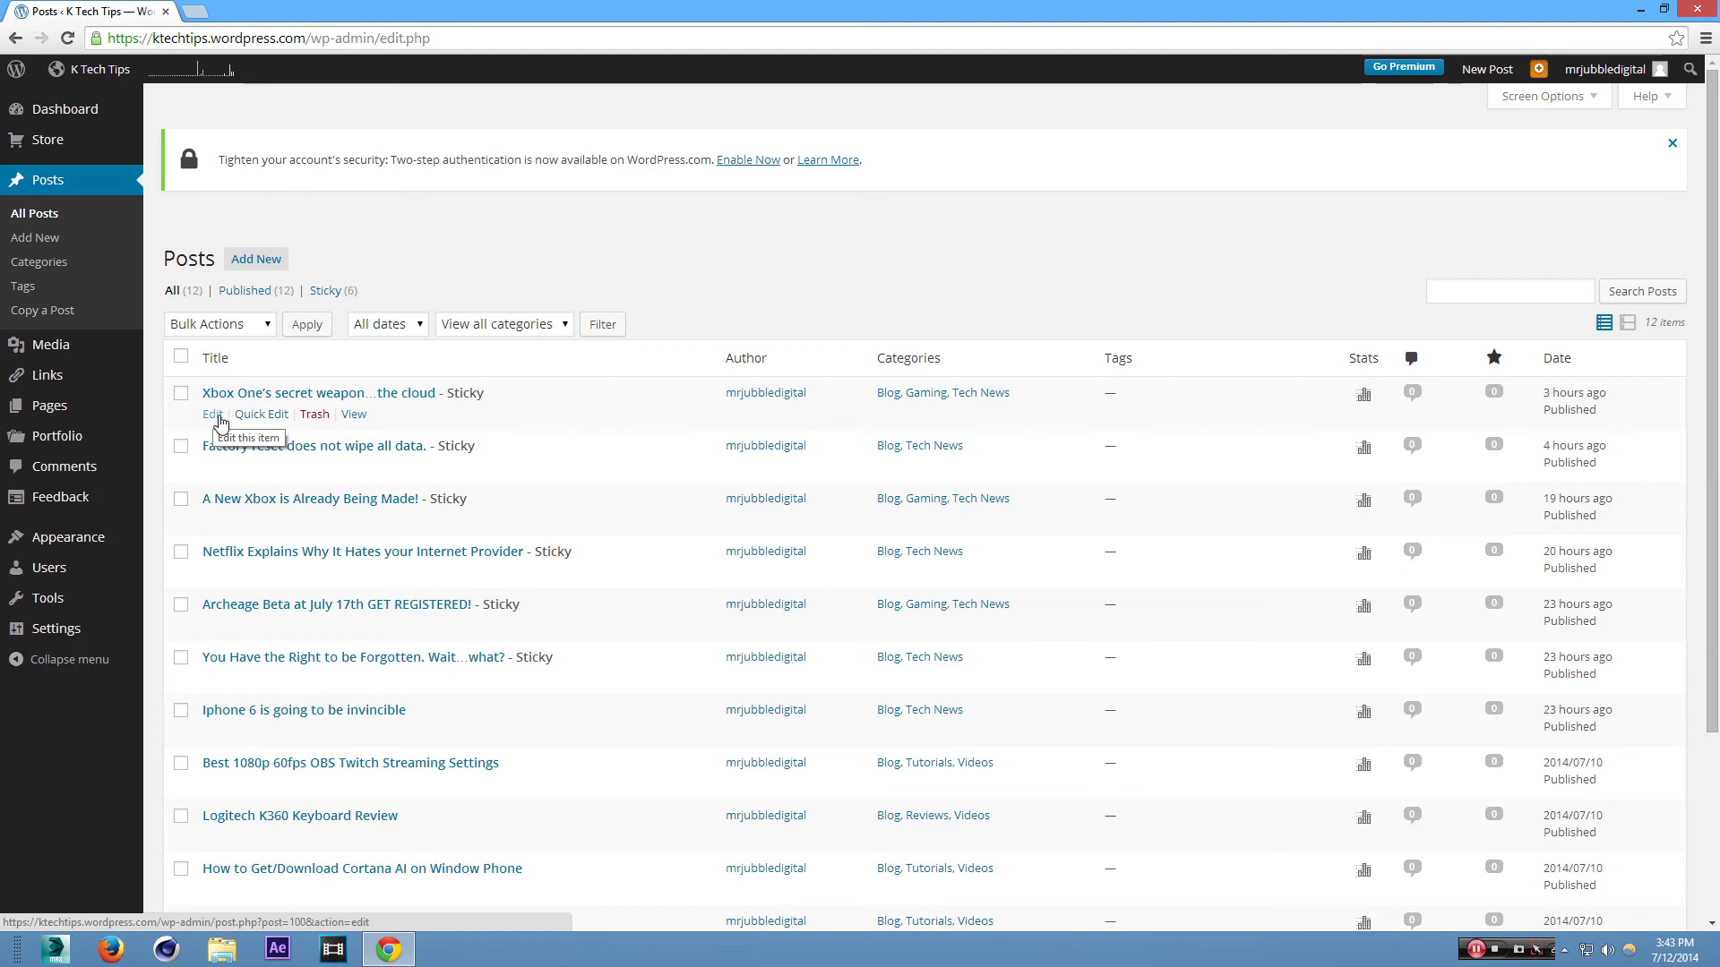
# Open the live site in a new tab and show the Factory Reset article in the slider
pyautogui.click(117, 77)
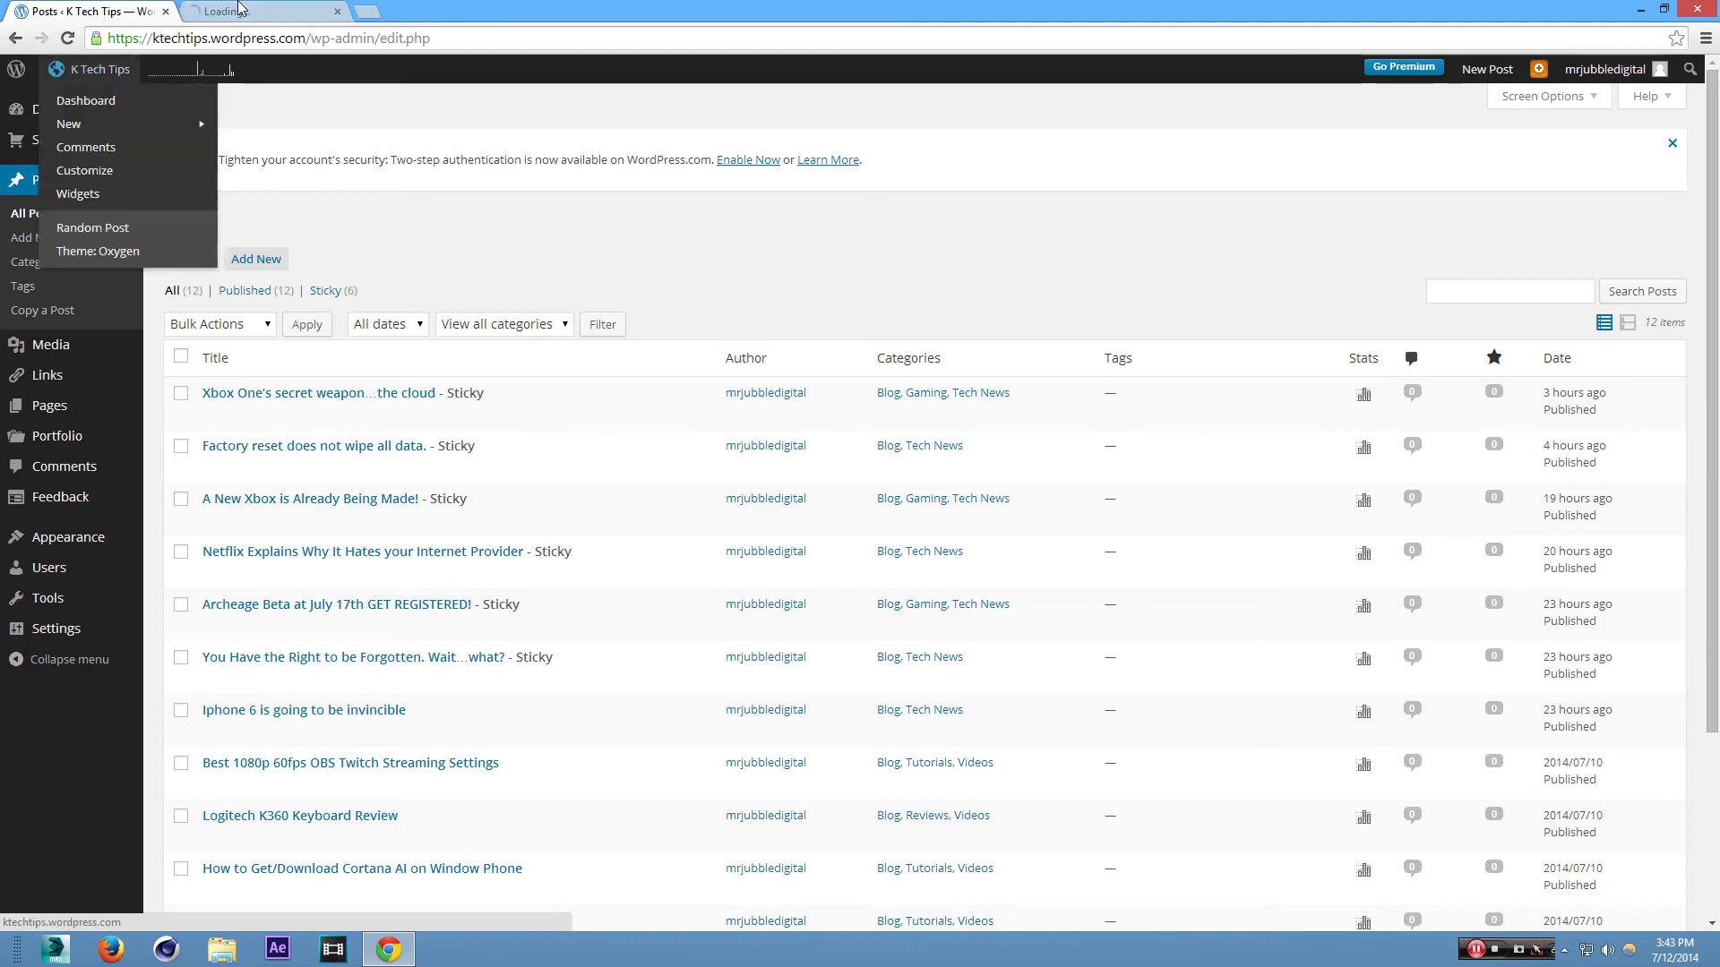
pyautogui.scroll(-1, 242, 580)
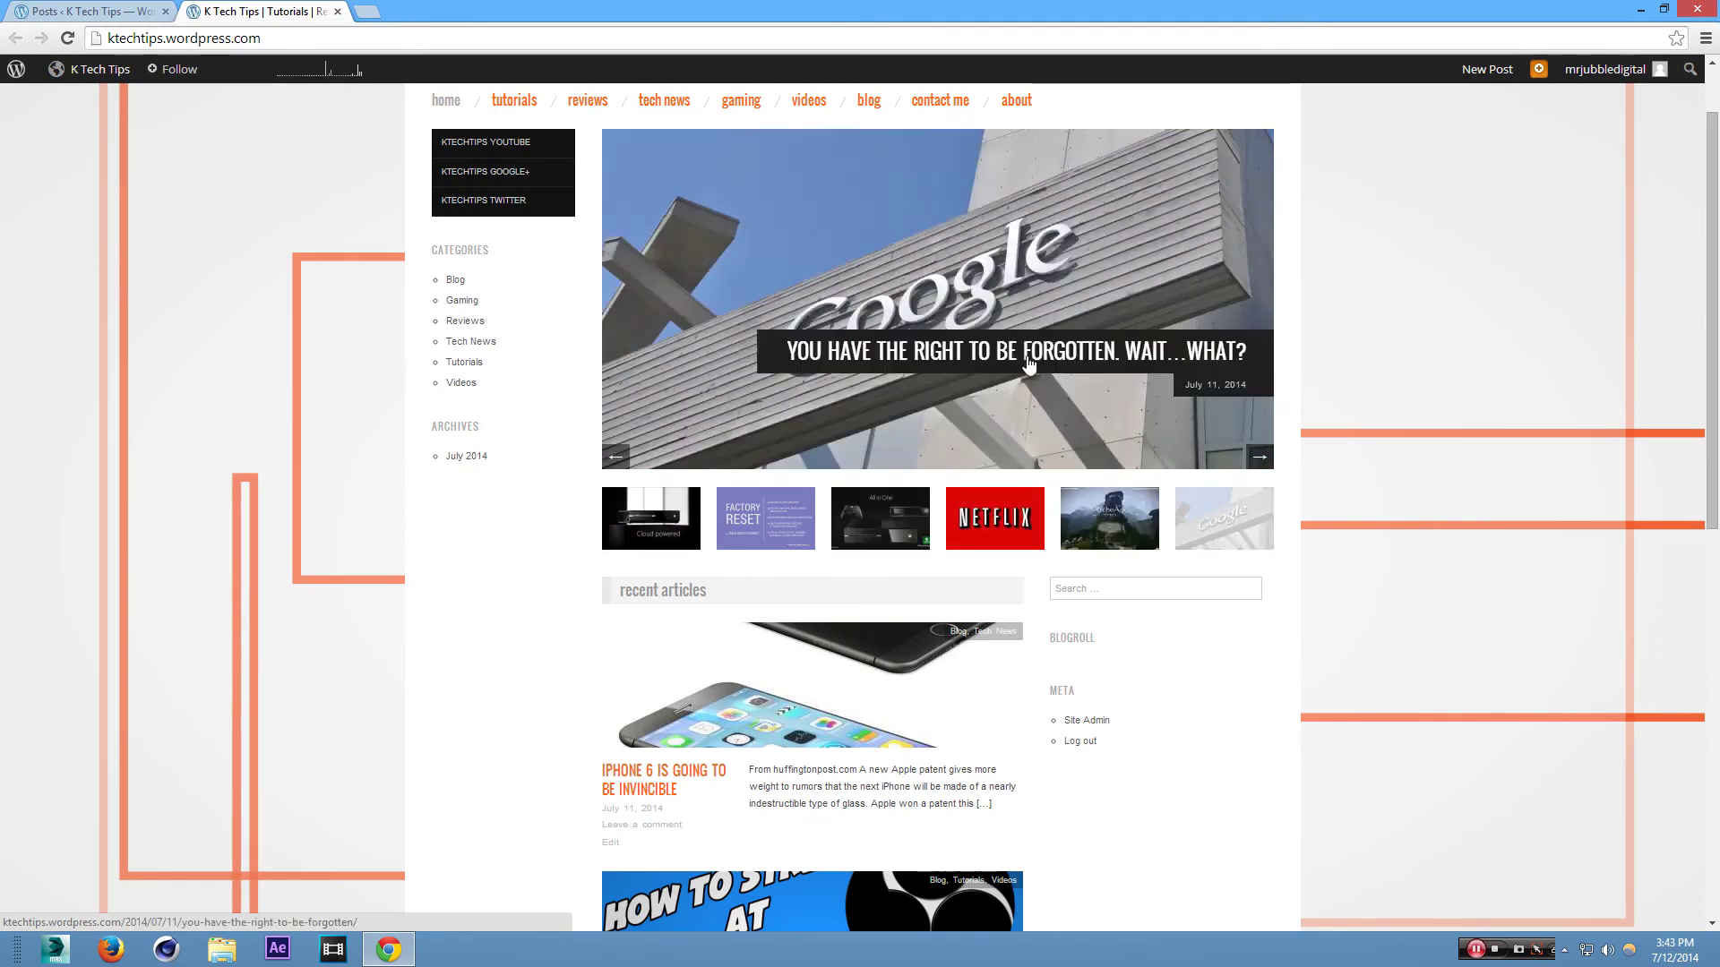
pyautogui.scroll(-6, 448, 592)
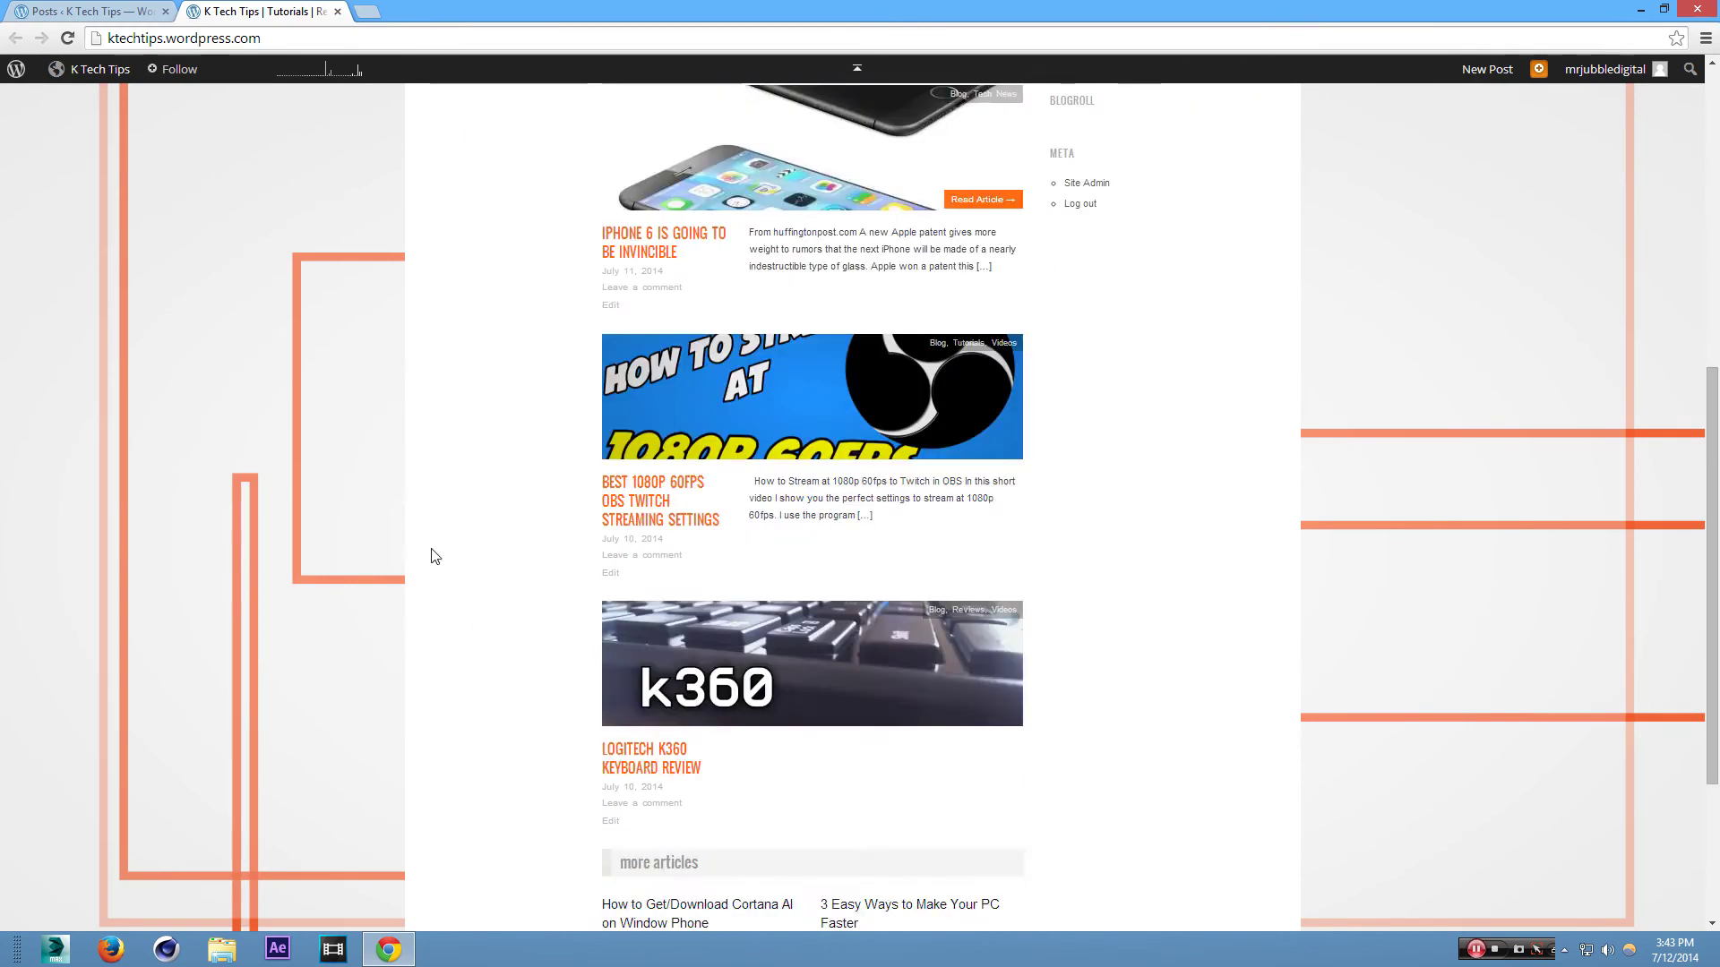
pyautogui.scroll(3, 430, 553)
pyautogui.scroll(-2, 751, 548)
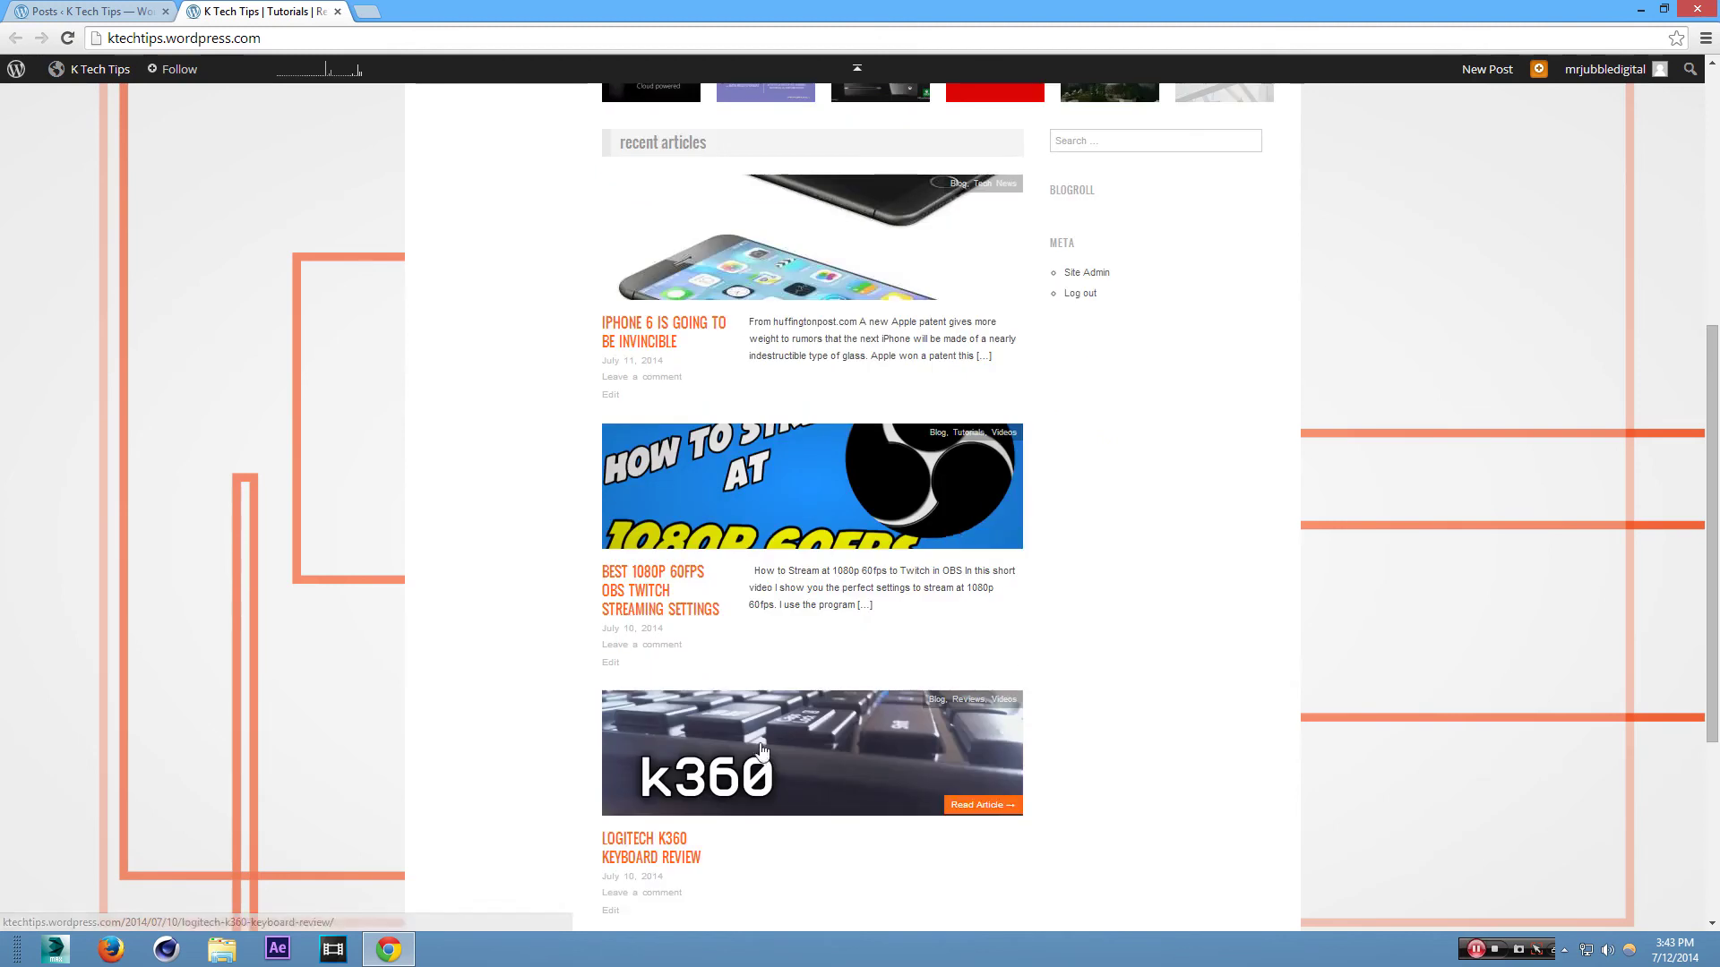
pyautogui.scroll(6, 752, 627)
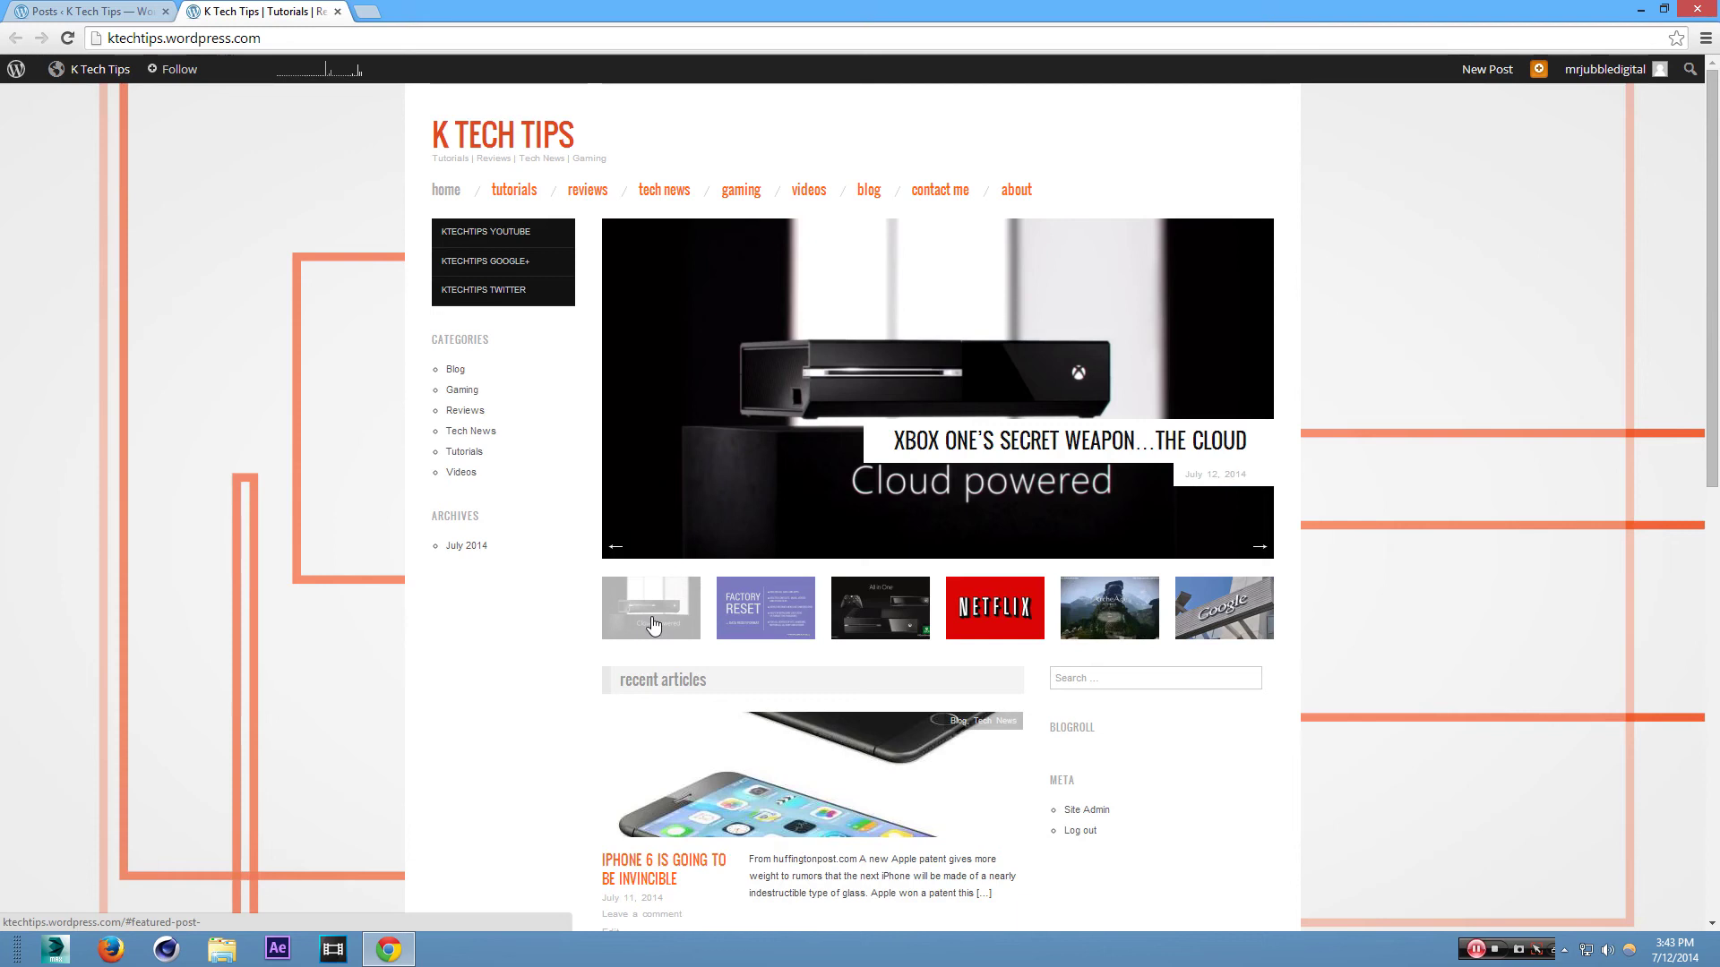
pyautogui.click(778, 613)
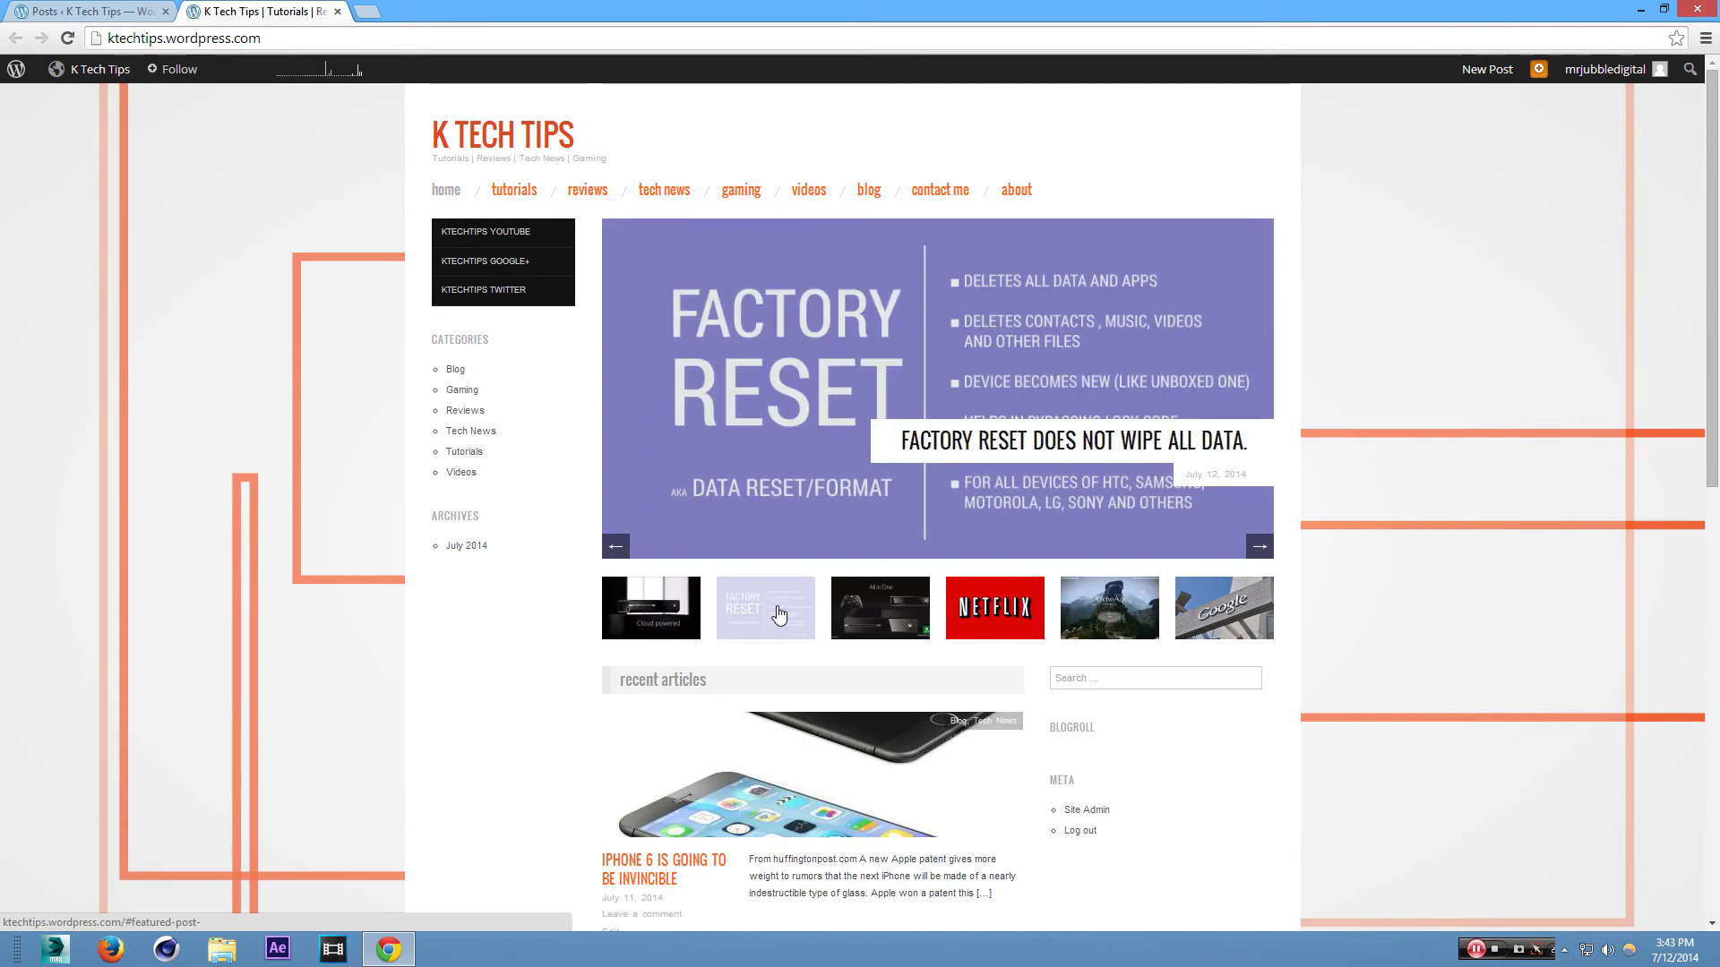
pyautogui.click(125, 11)
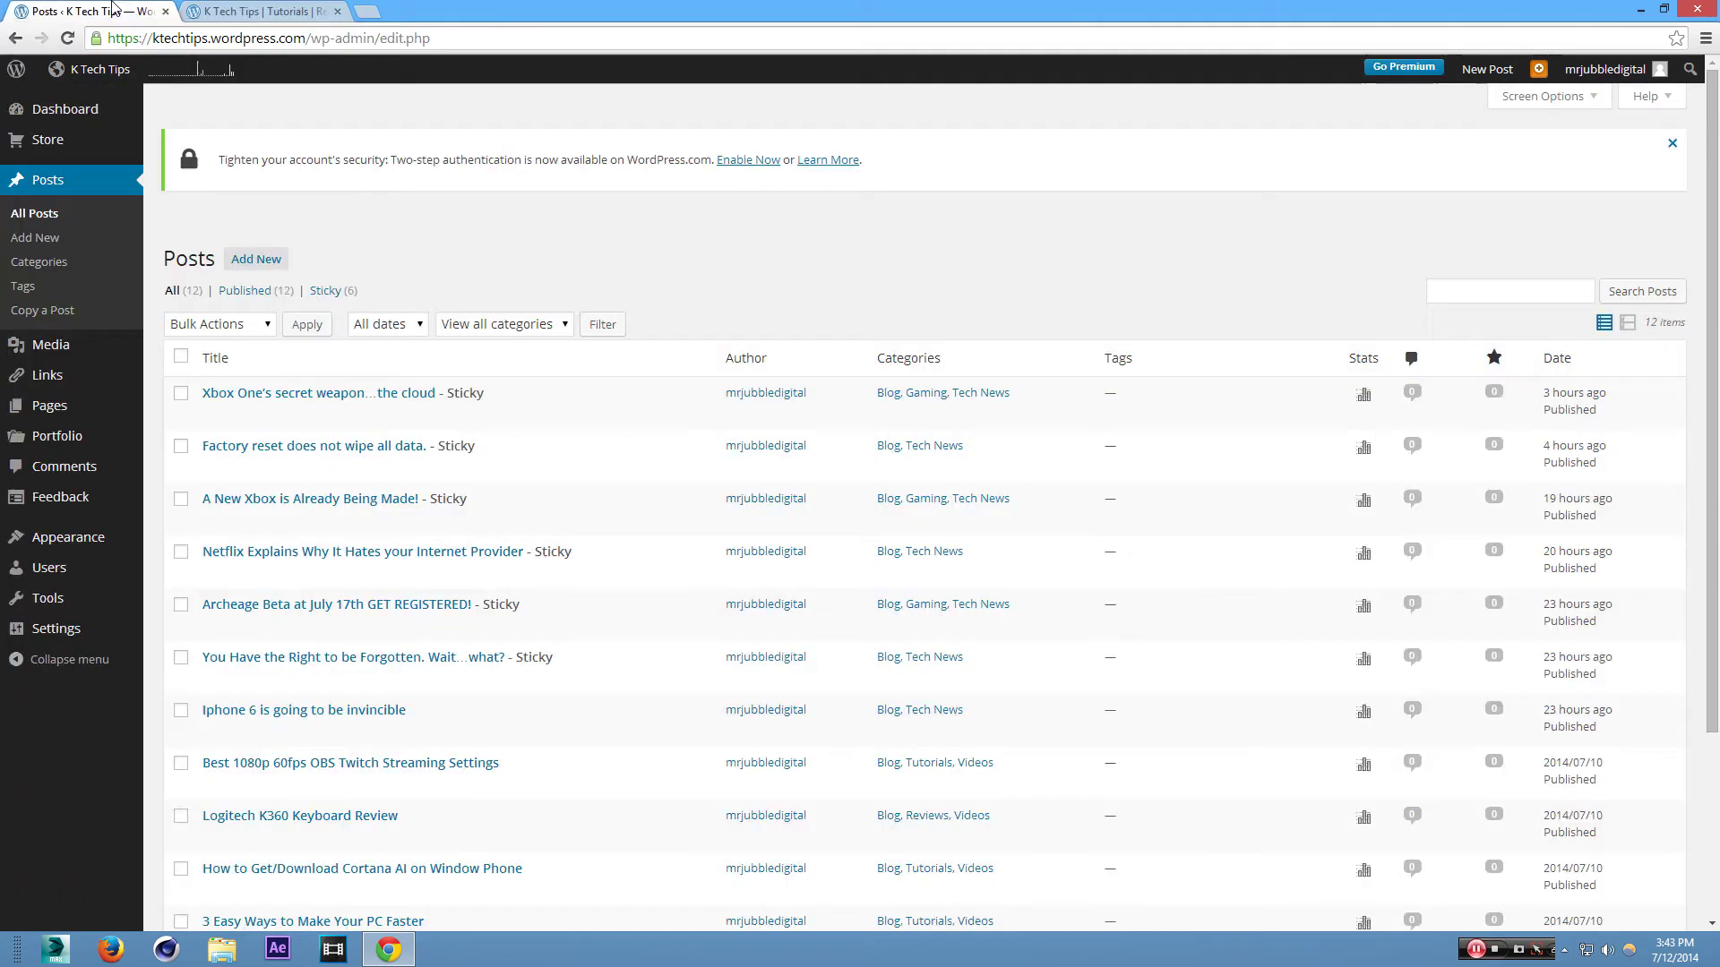
pyautogui.moveTo(465, 394)
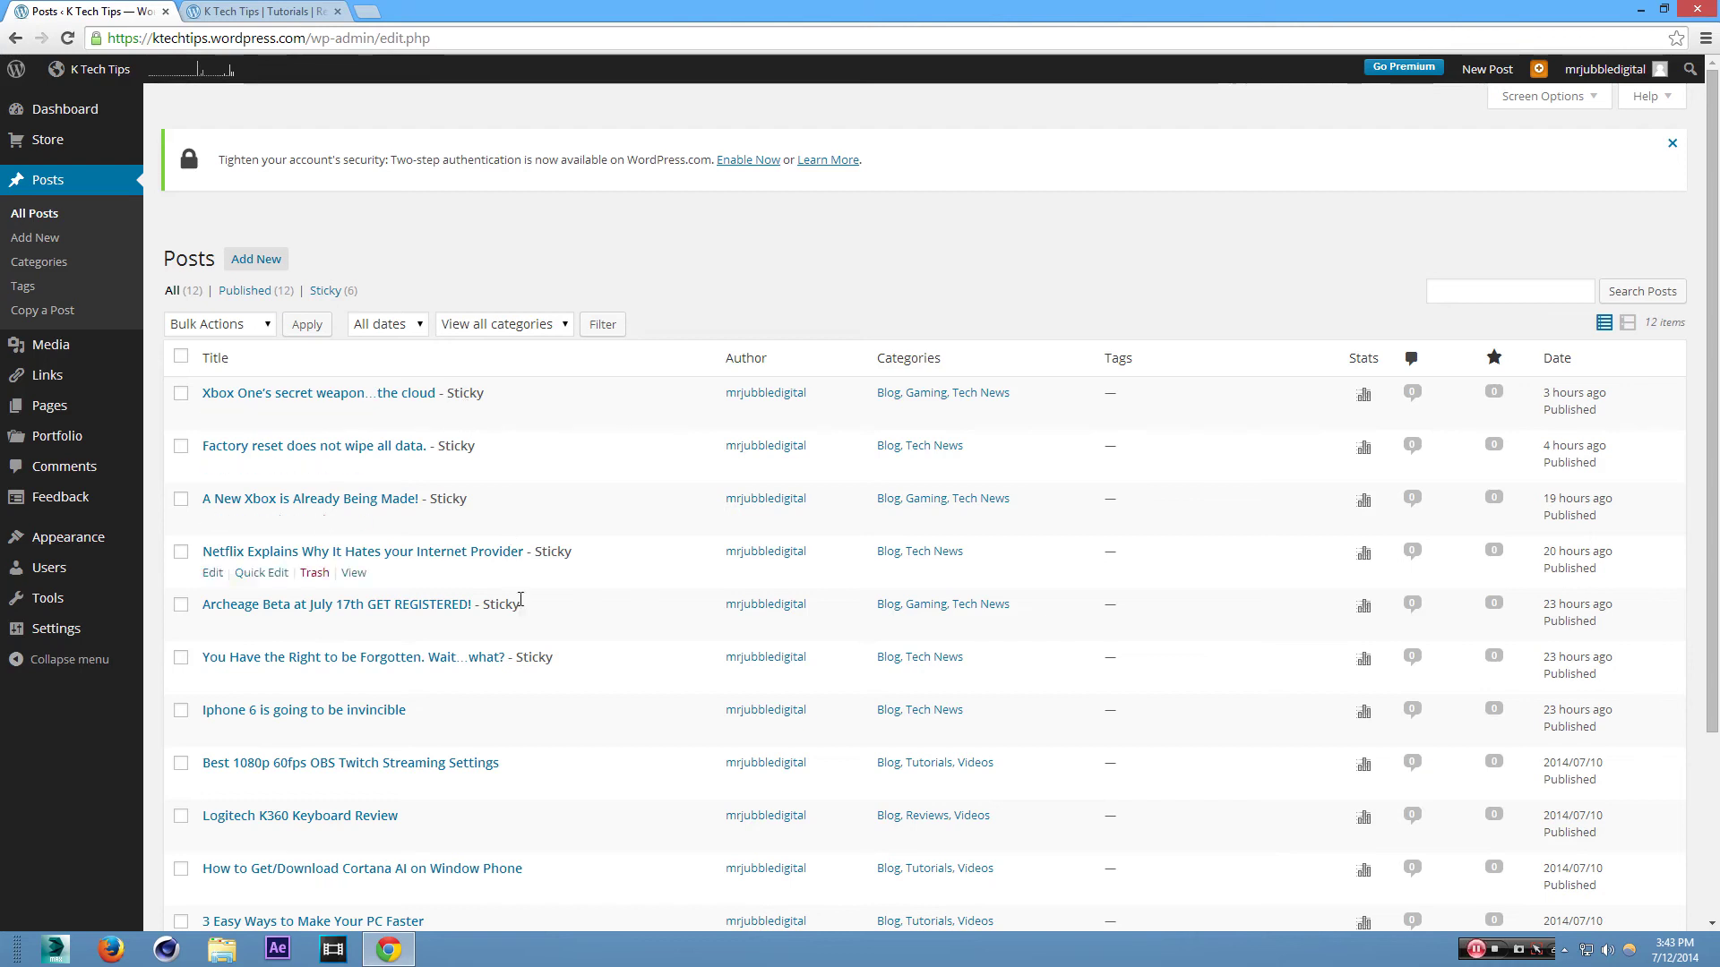
pyautogui.moveTo(531, 659)
pyautogui.moveTo(417, 732)
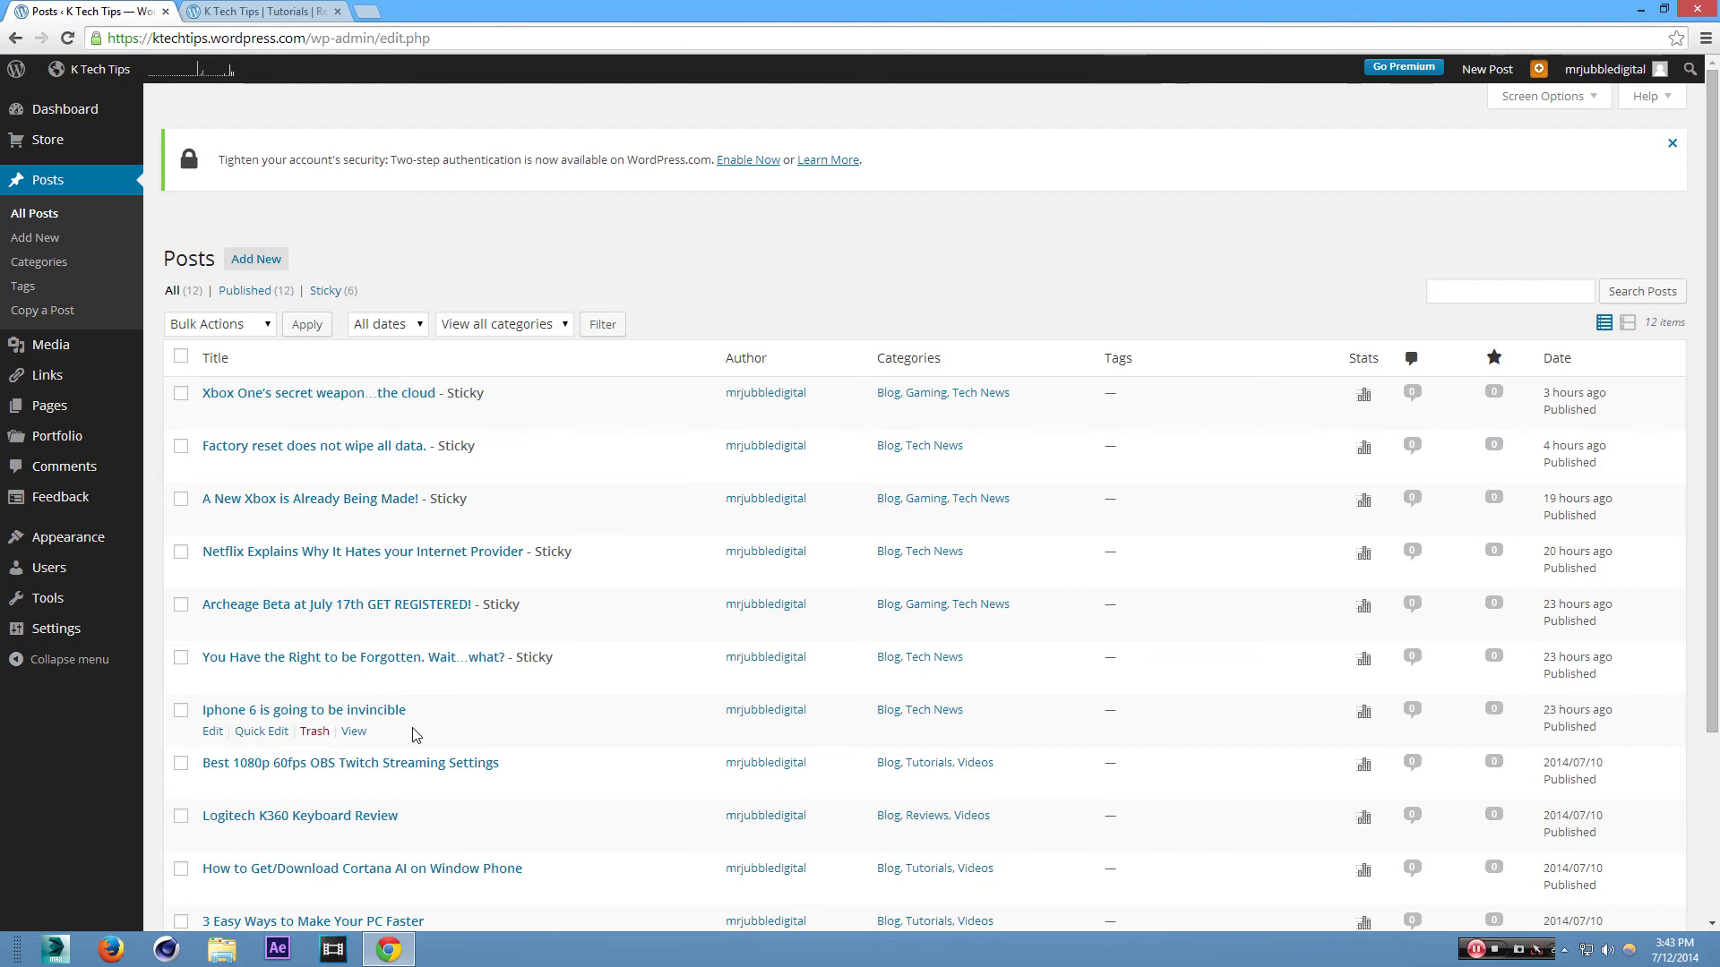
pyautogui.moveTo(404, 770)
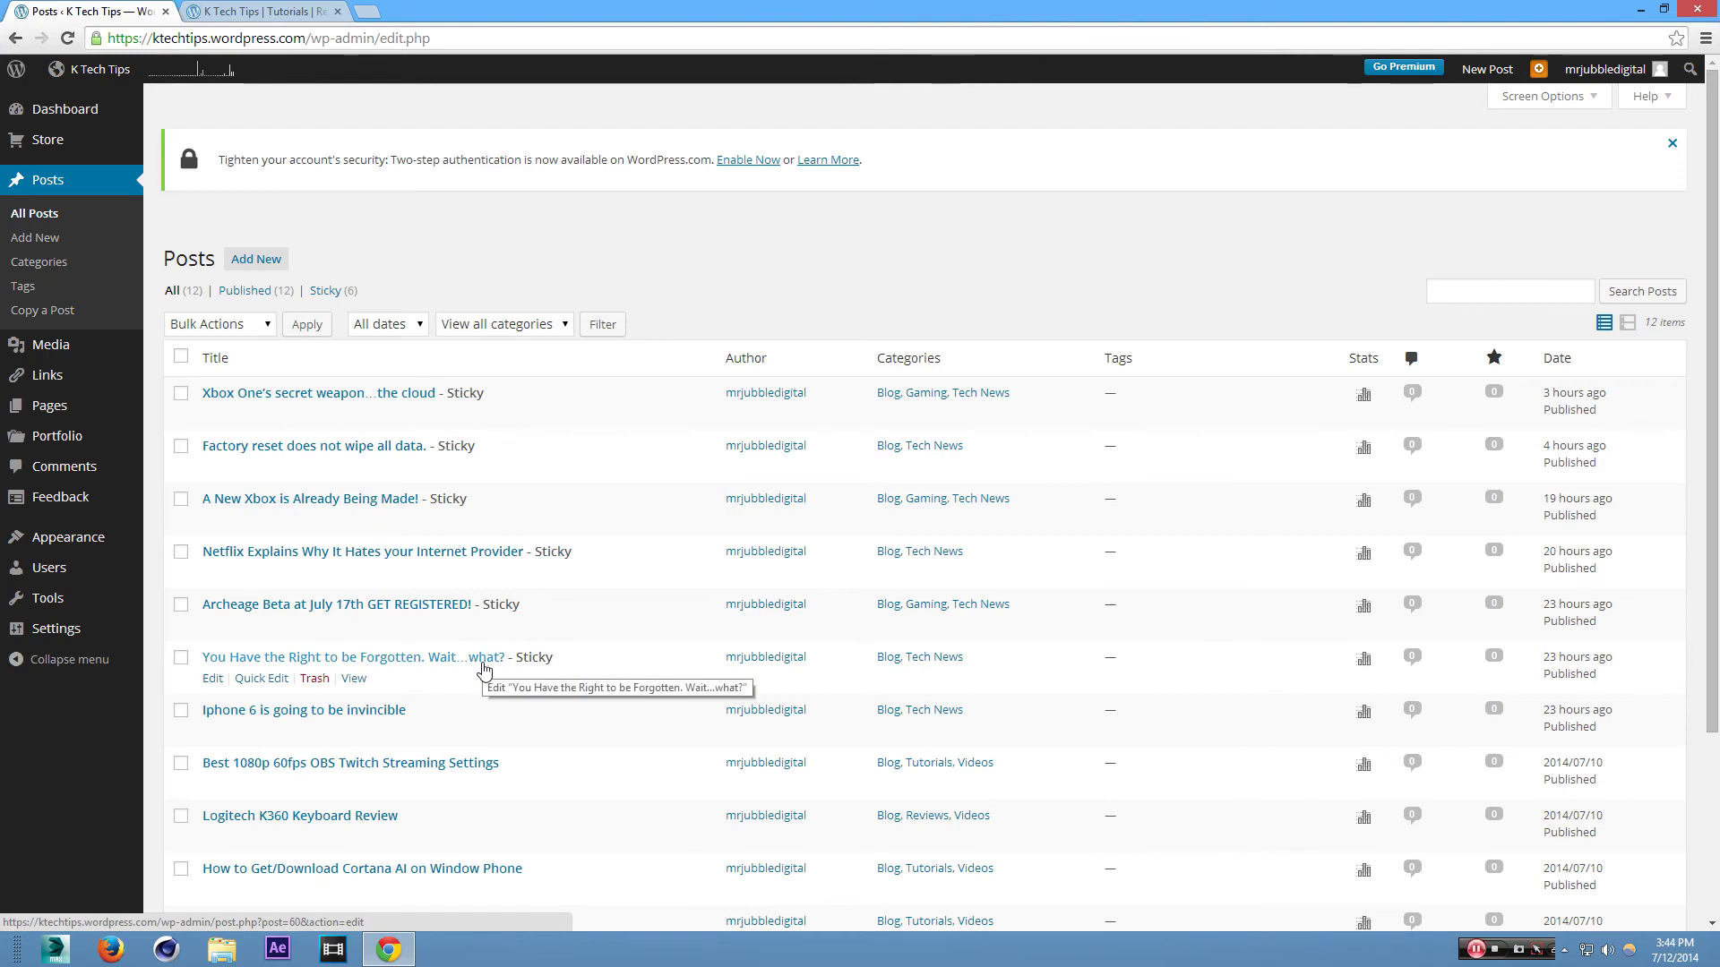
pyautogui.moveTo(221, 428)
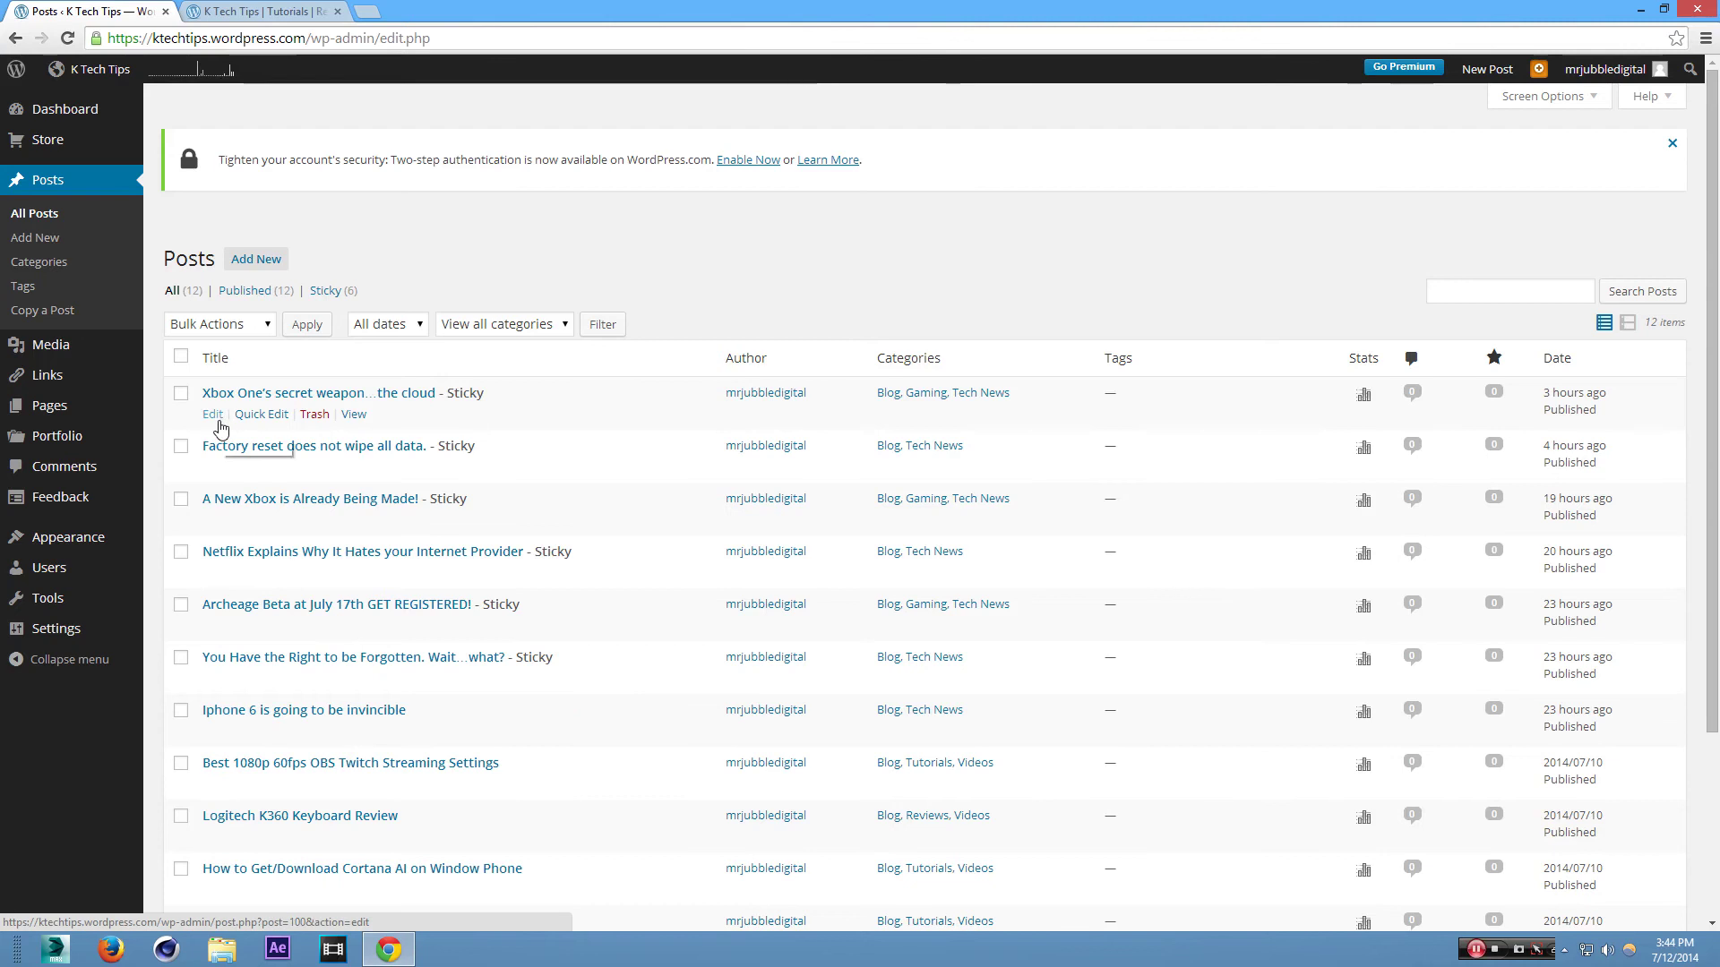
# Open the Xbox One post and toggle its sticky-to-front-page visibility option
pyautogui.click(220, 422)
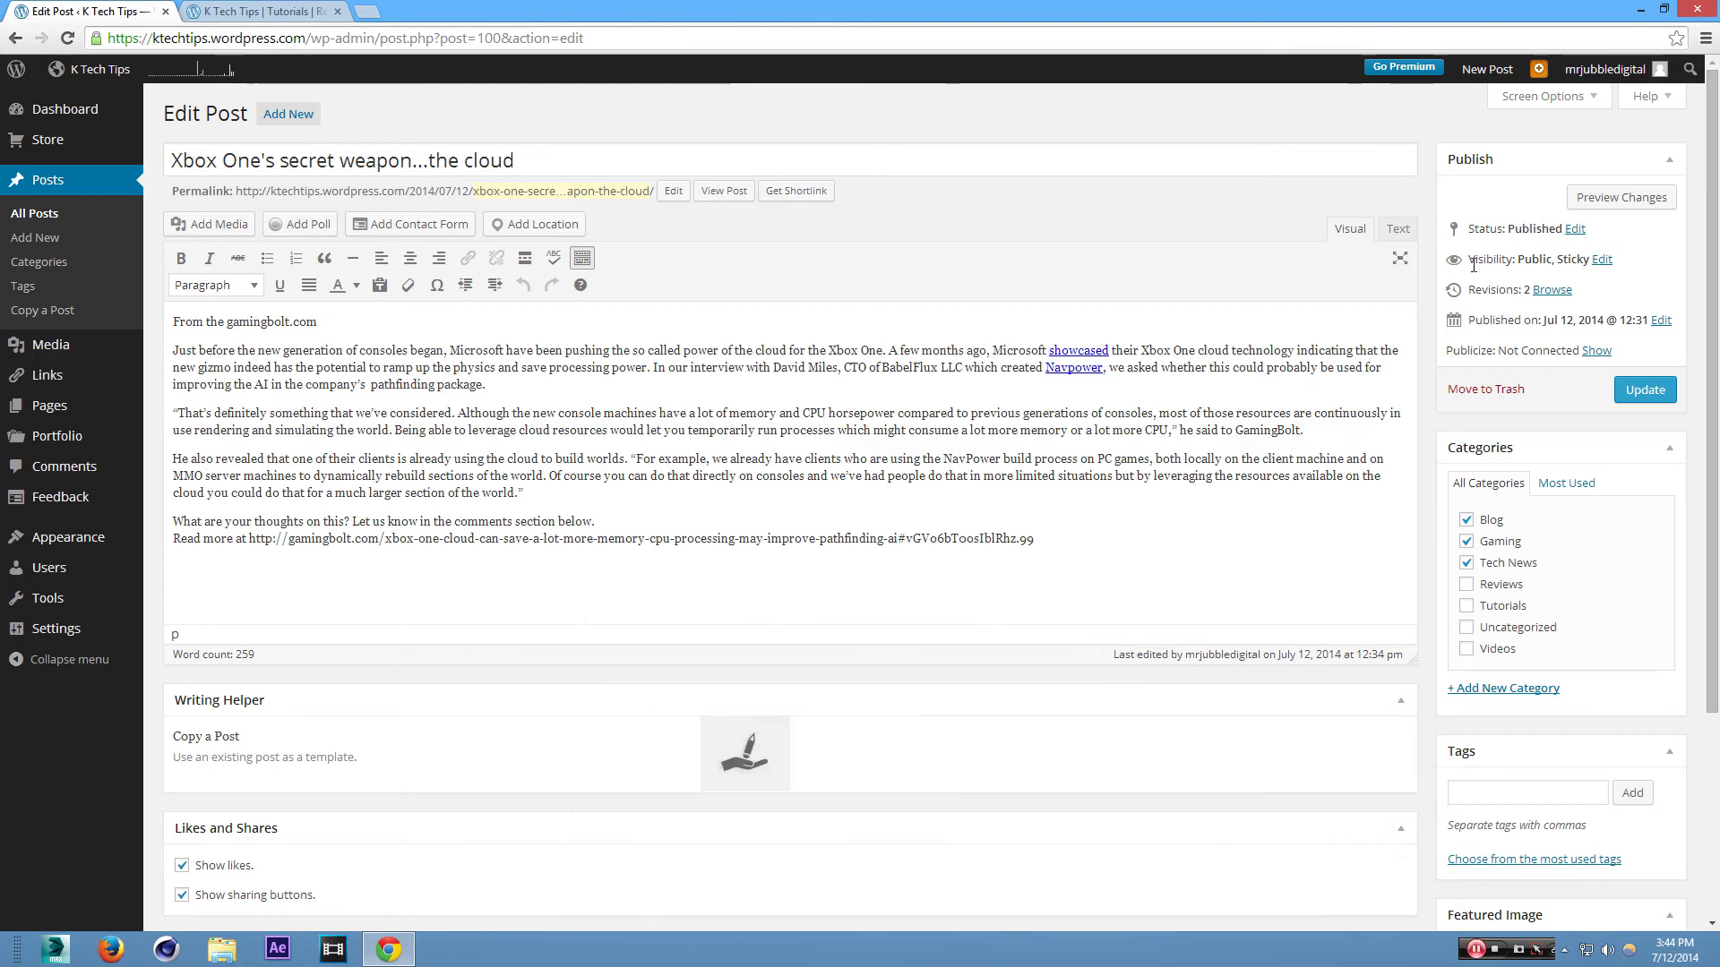
pyautogui.click(1599, 261)
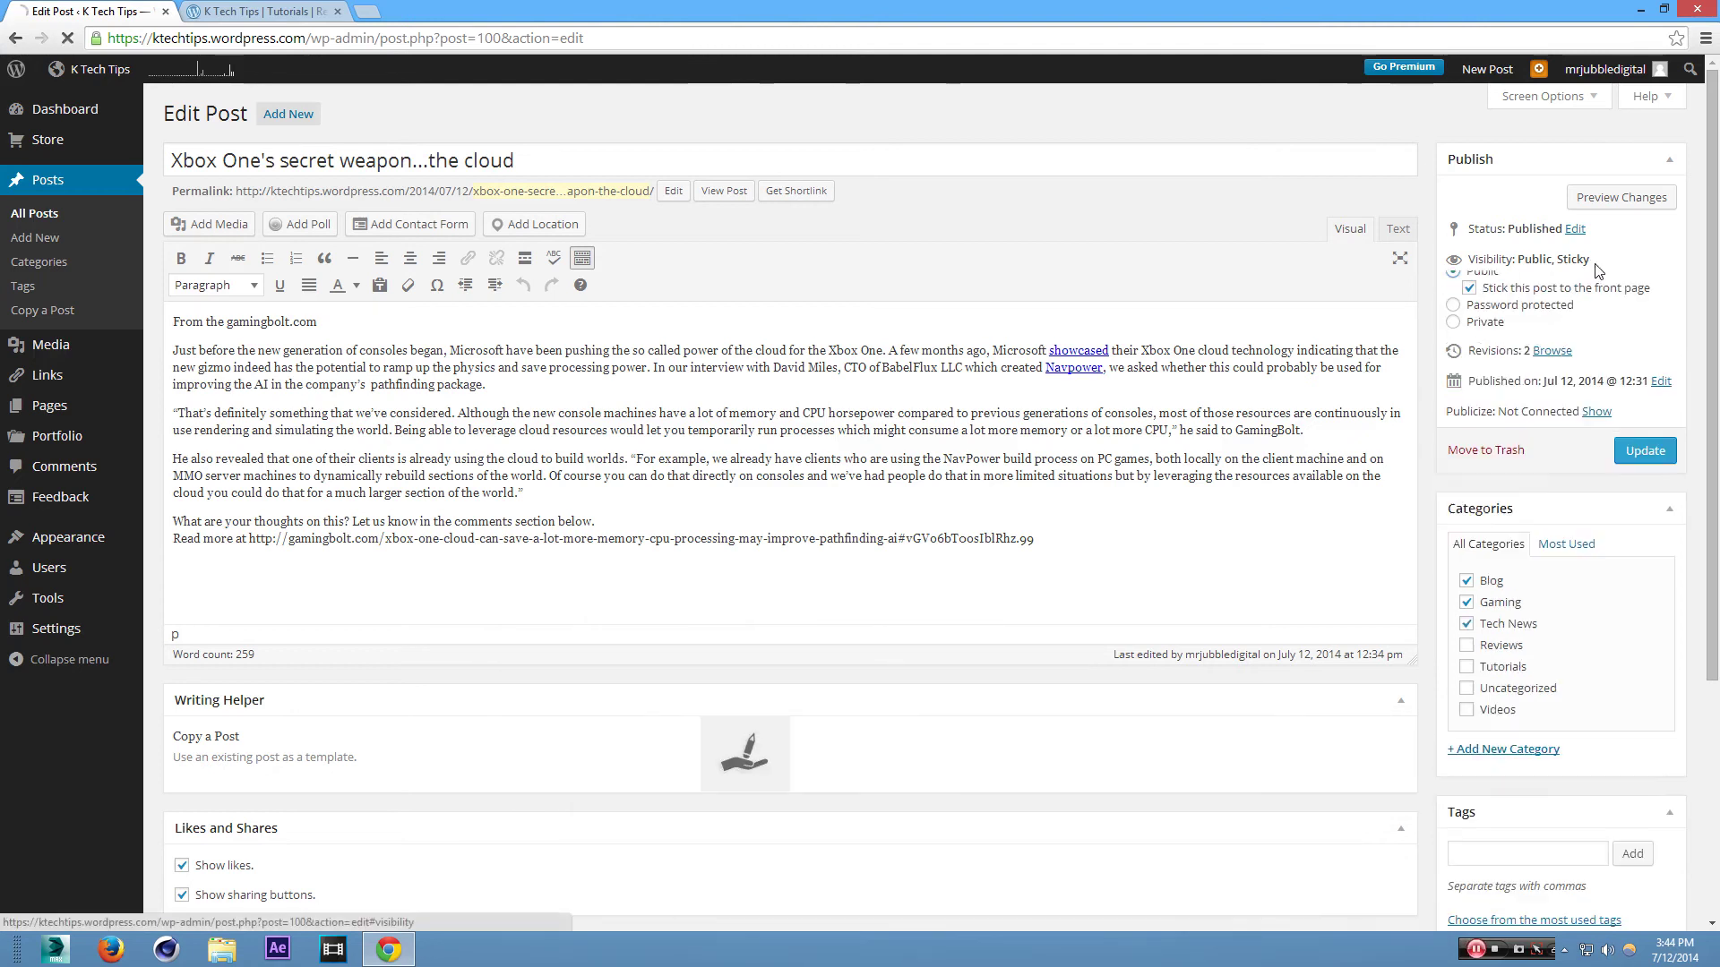
pyautogui.click(1470, 300)
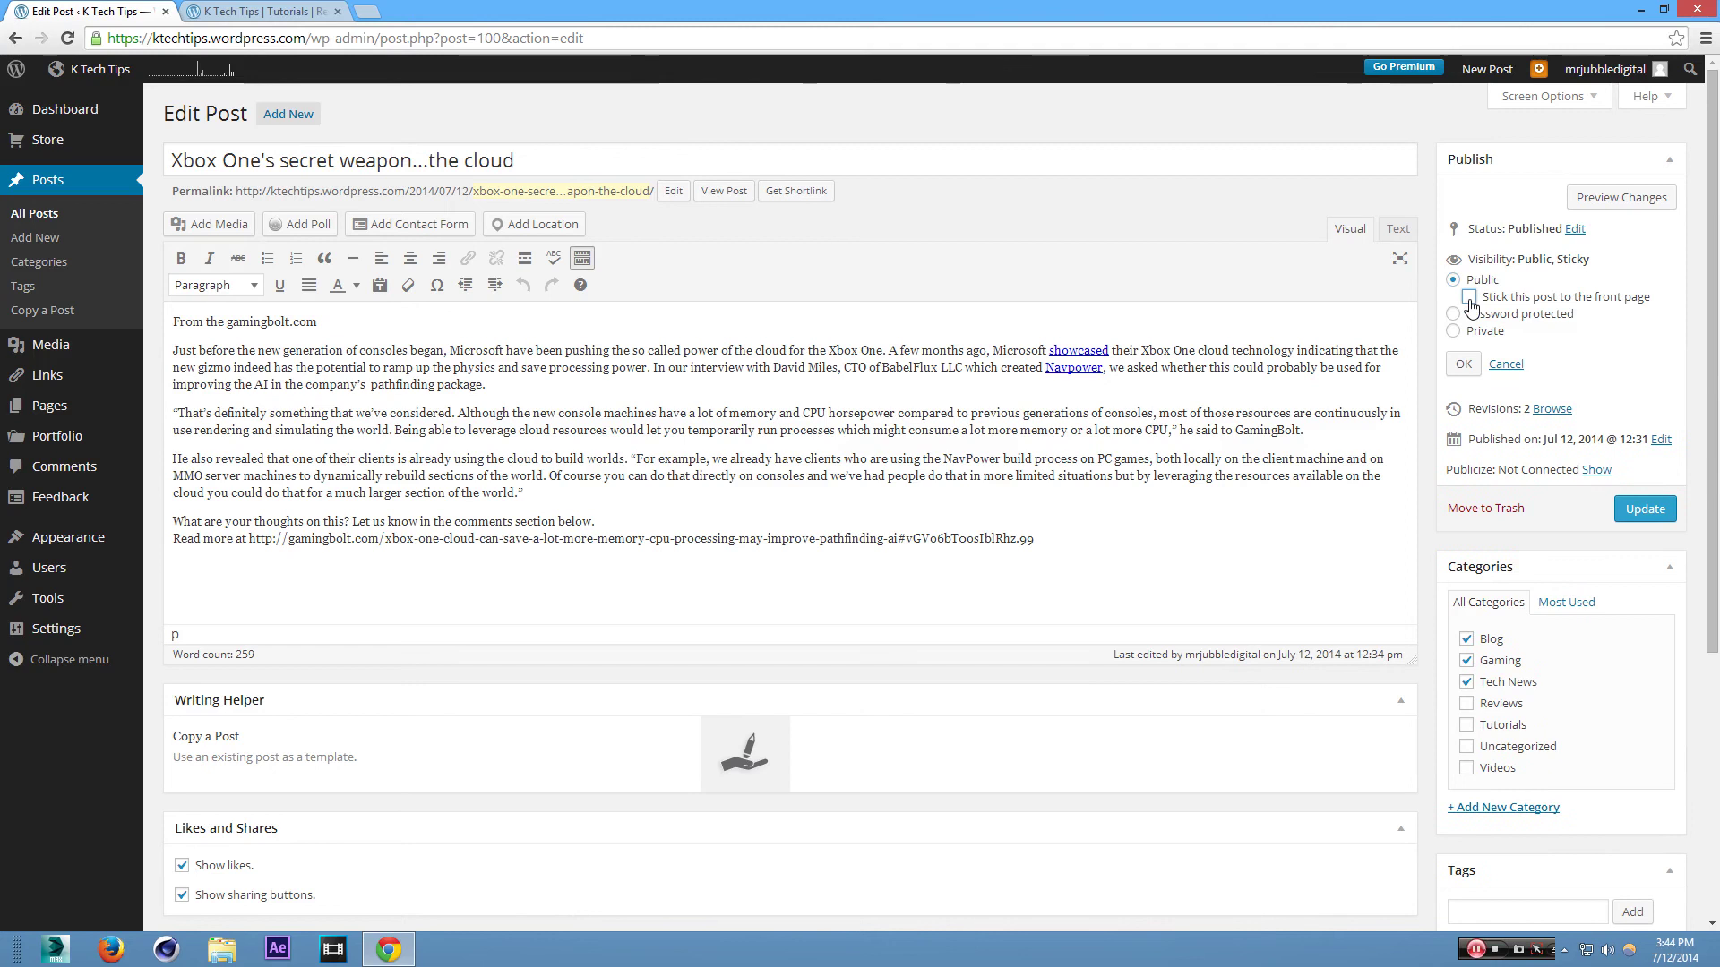
pyautogui.click(1463, 364)
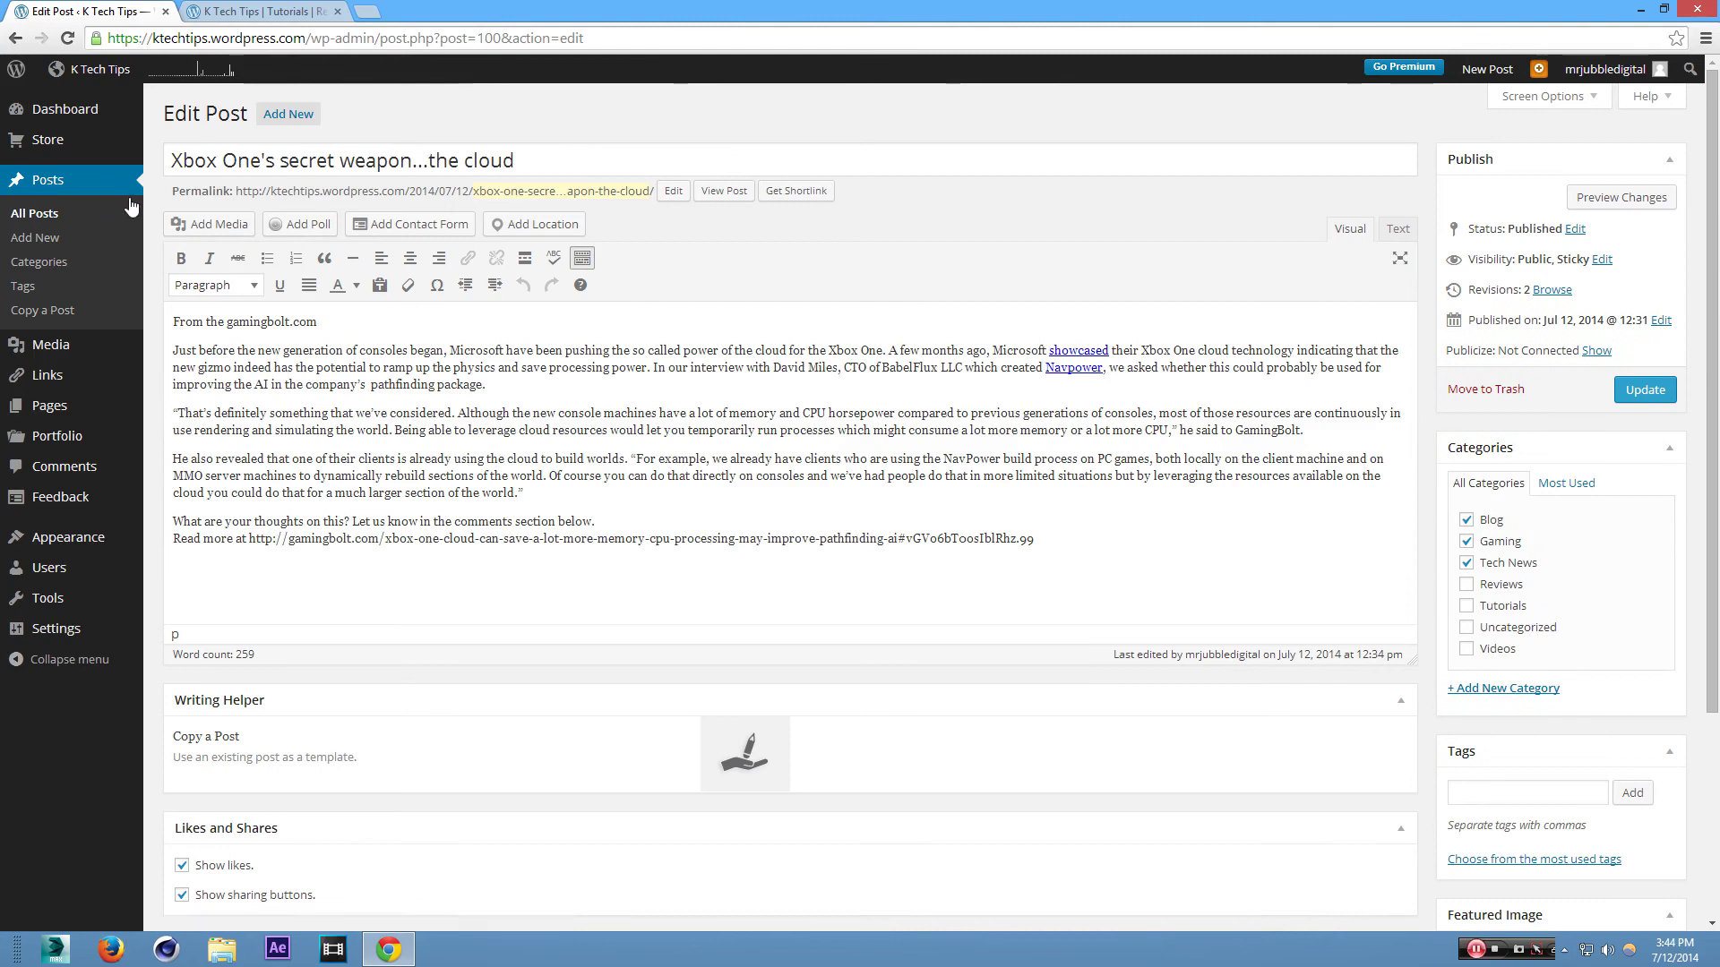
# Open the Iphone 6 post from All Posts, then go to the Dashboard
pyautogui.click(61, 213)
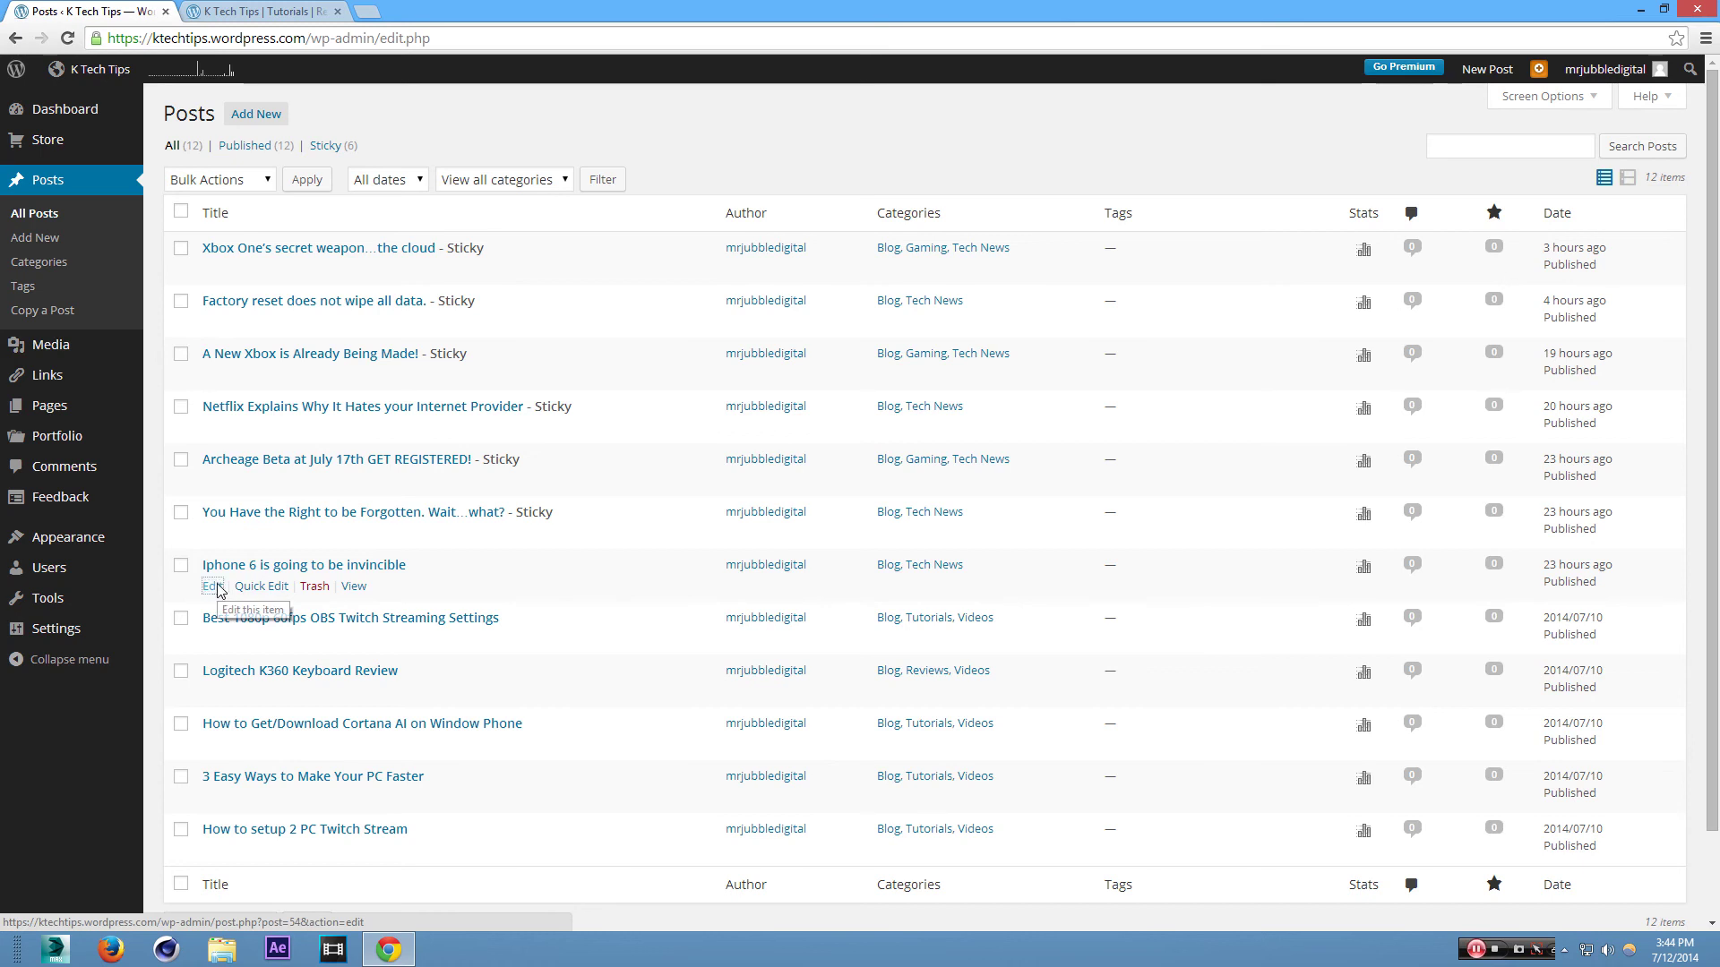
pyautogui.click(215, 587)
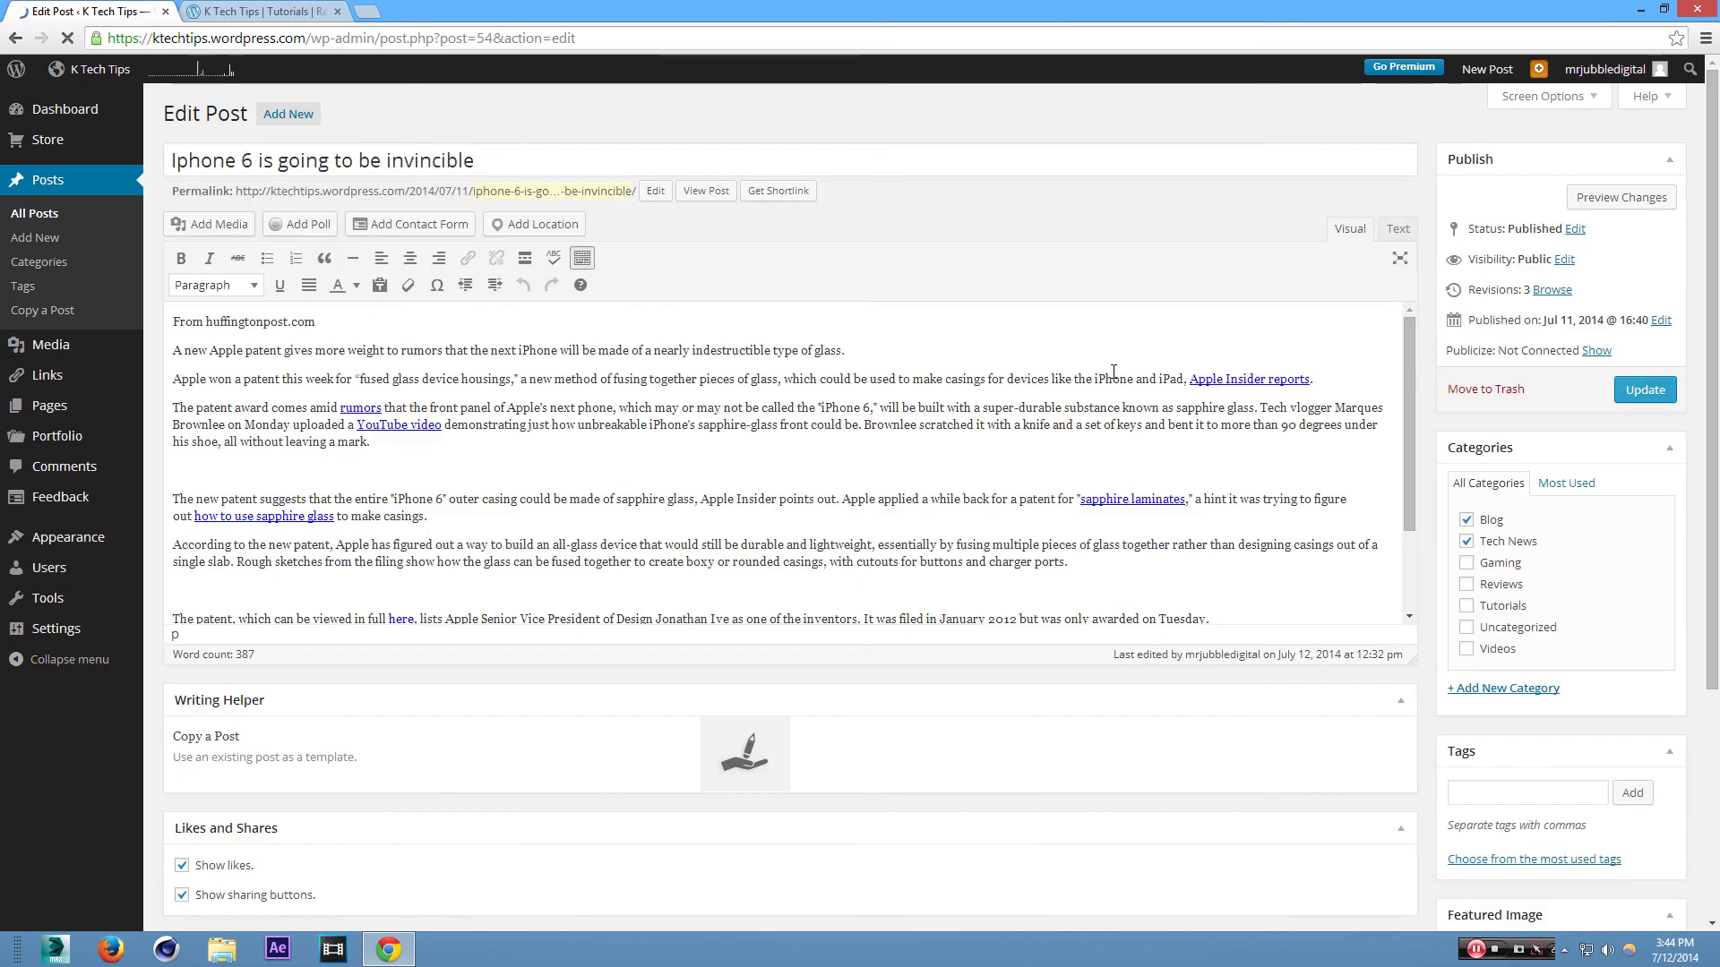
pyautogui.click(33, 108)
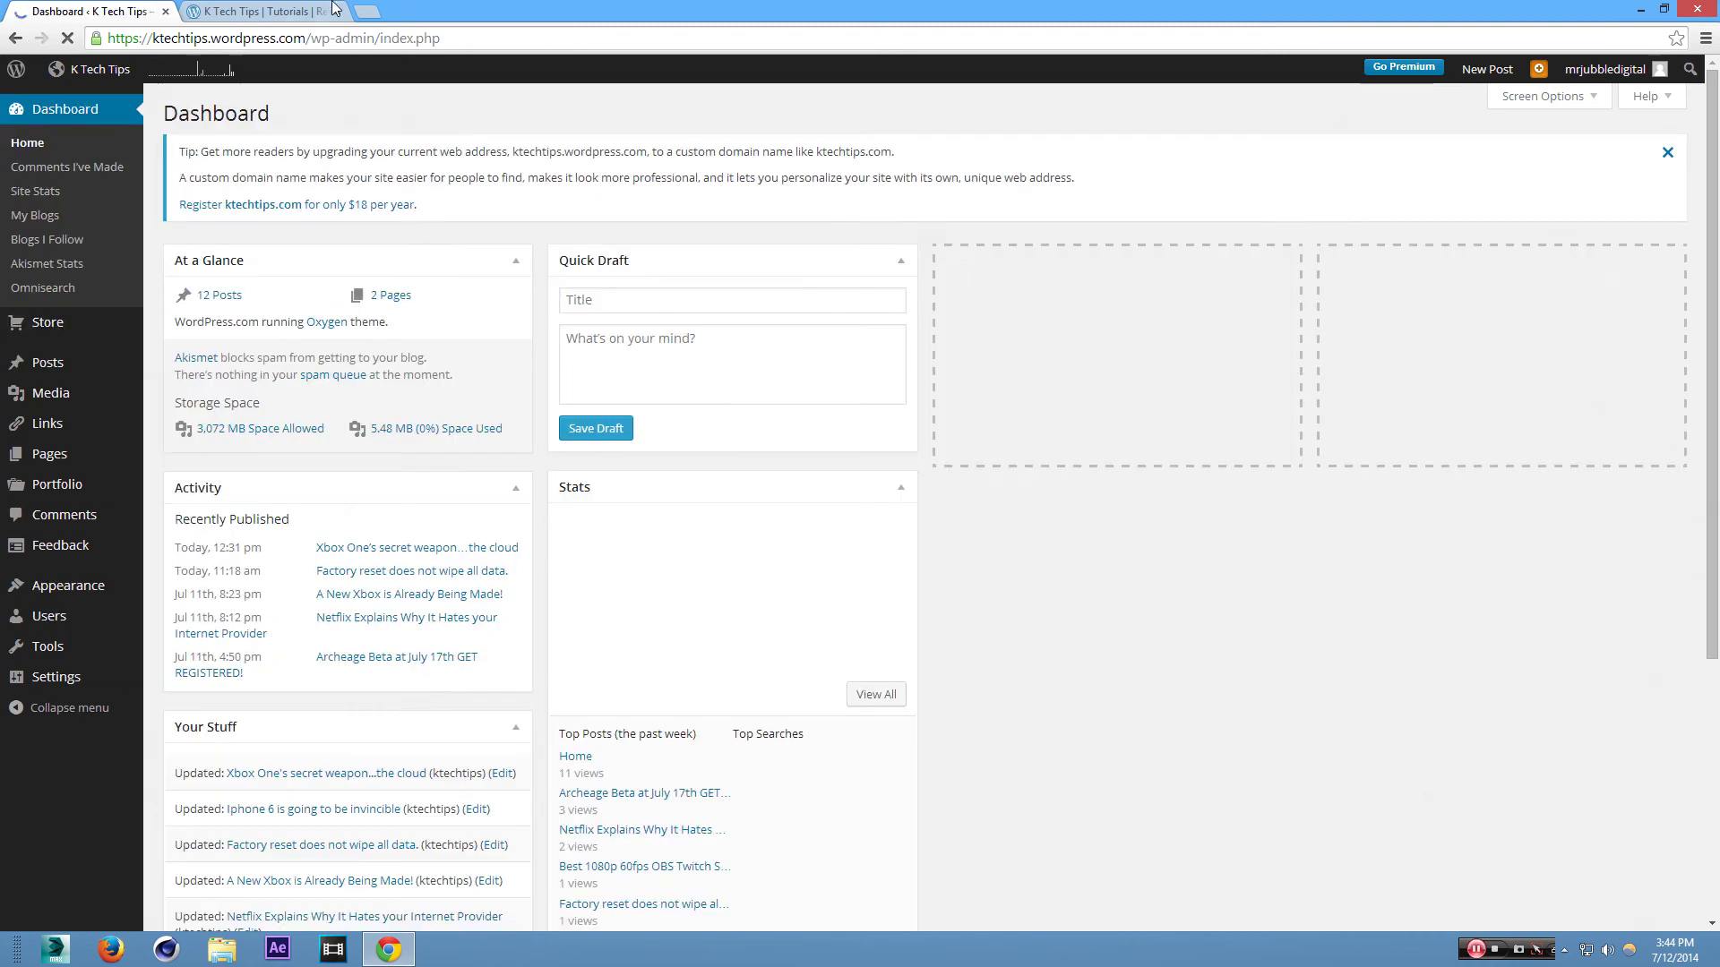
# Open Appearance > Menus and review which menu each theme location uses
pyautogui.click(255, 11)
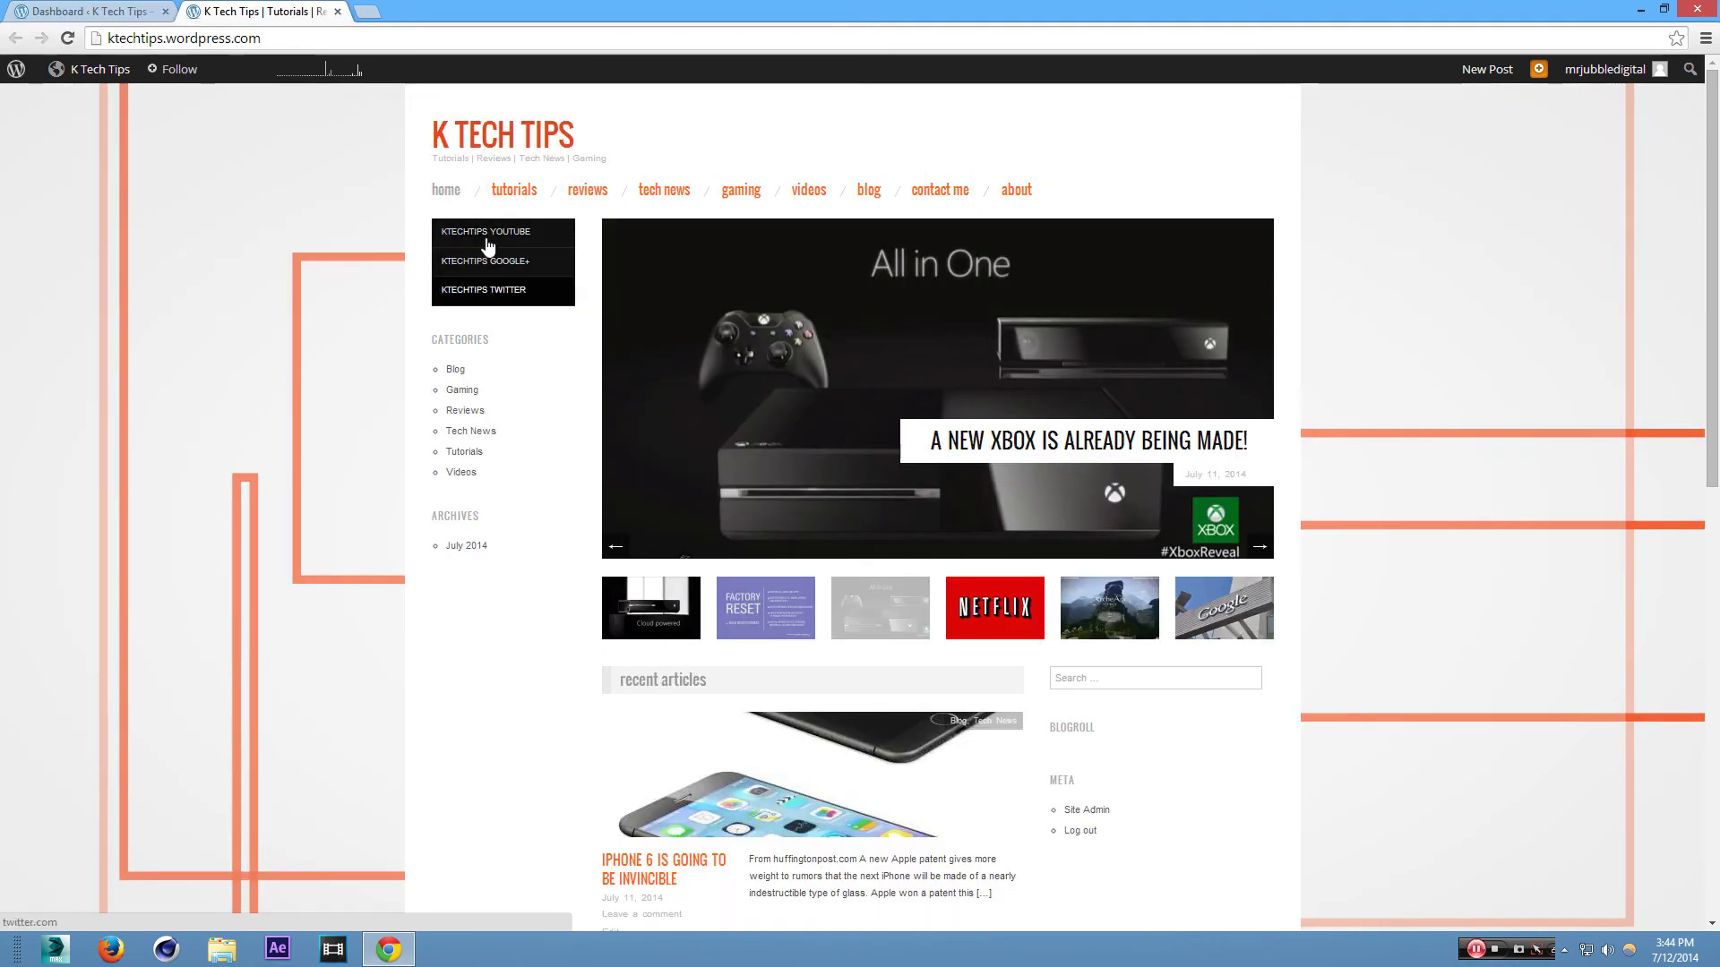
pyautogui.click(150, 9)
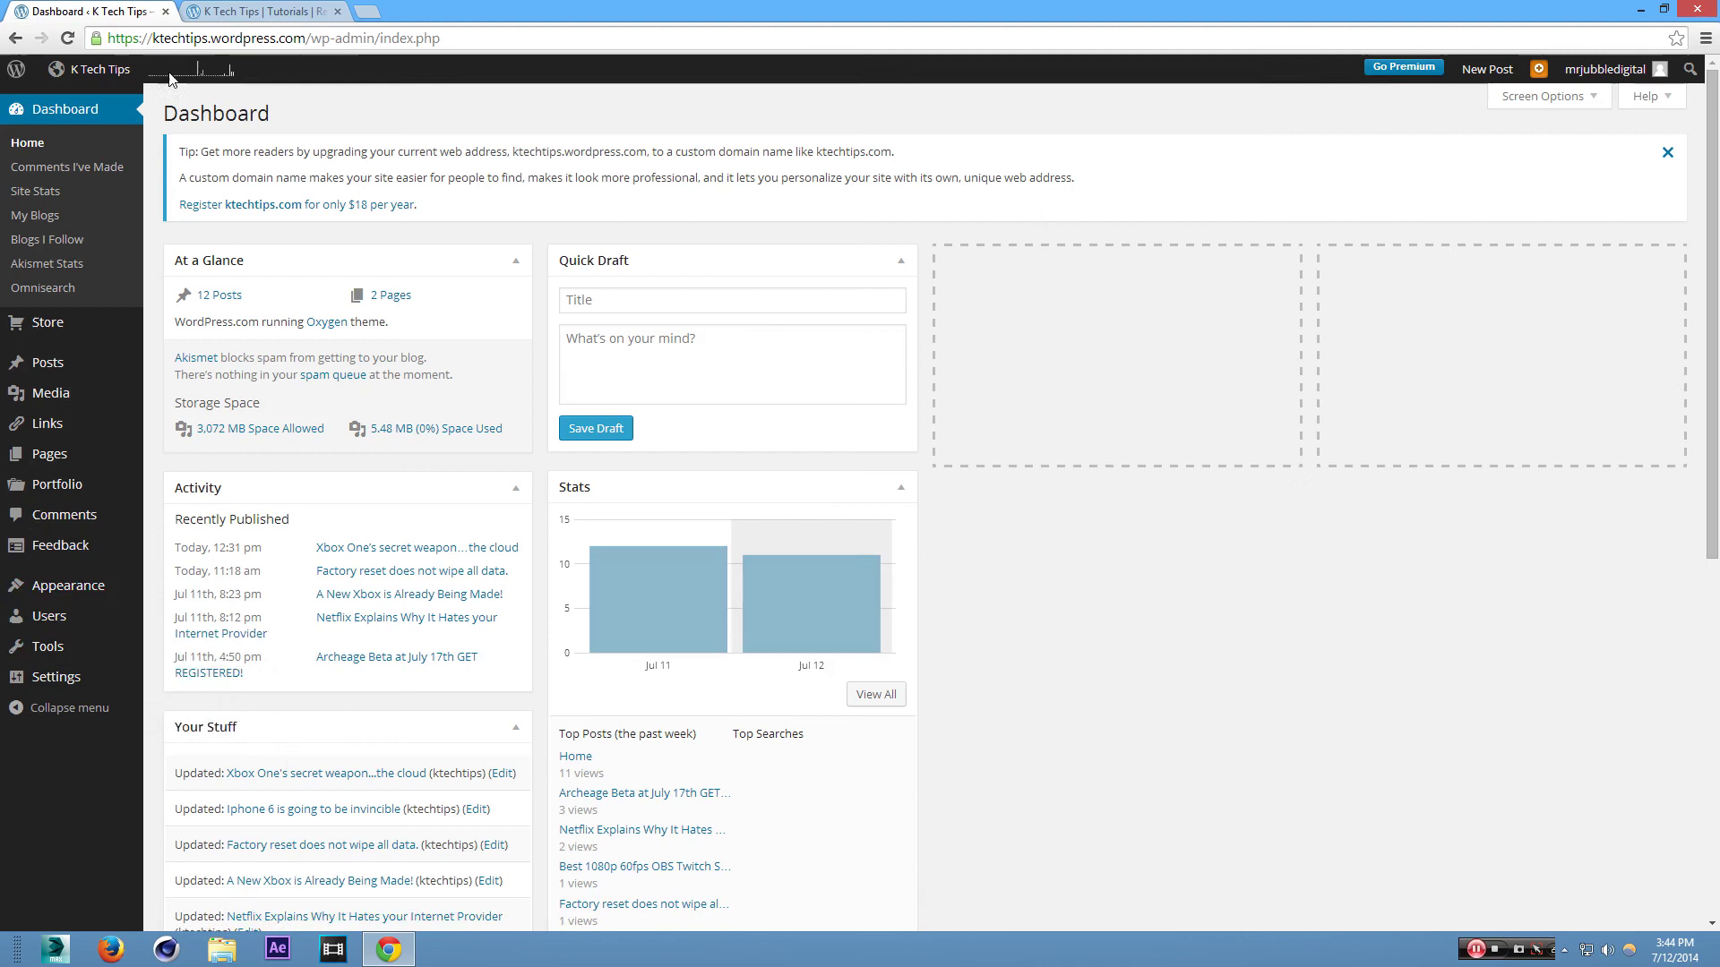
pyautogui.moveTo(88, 597)
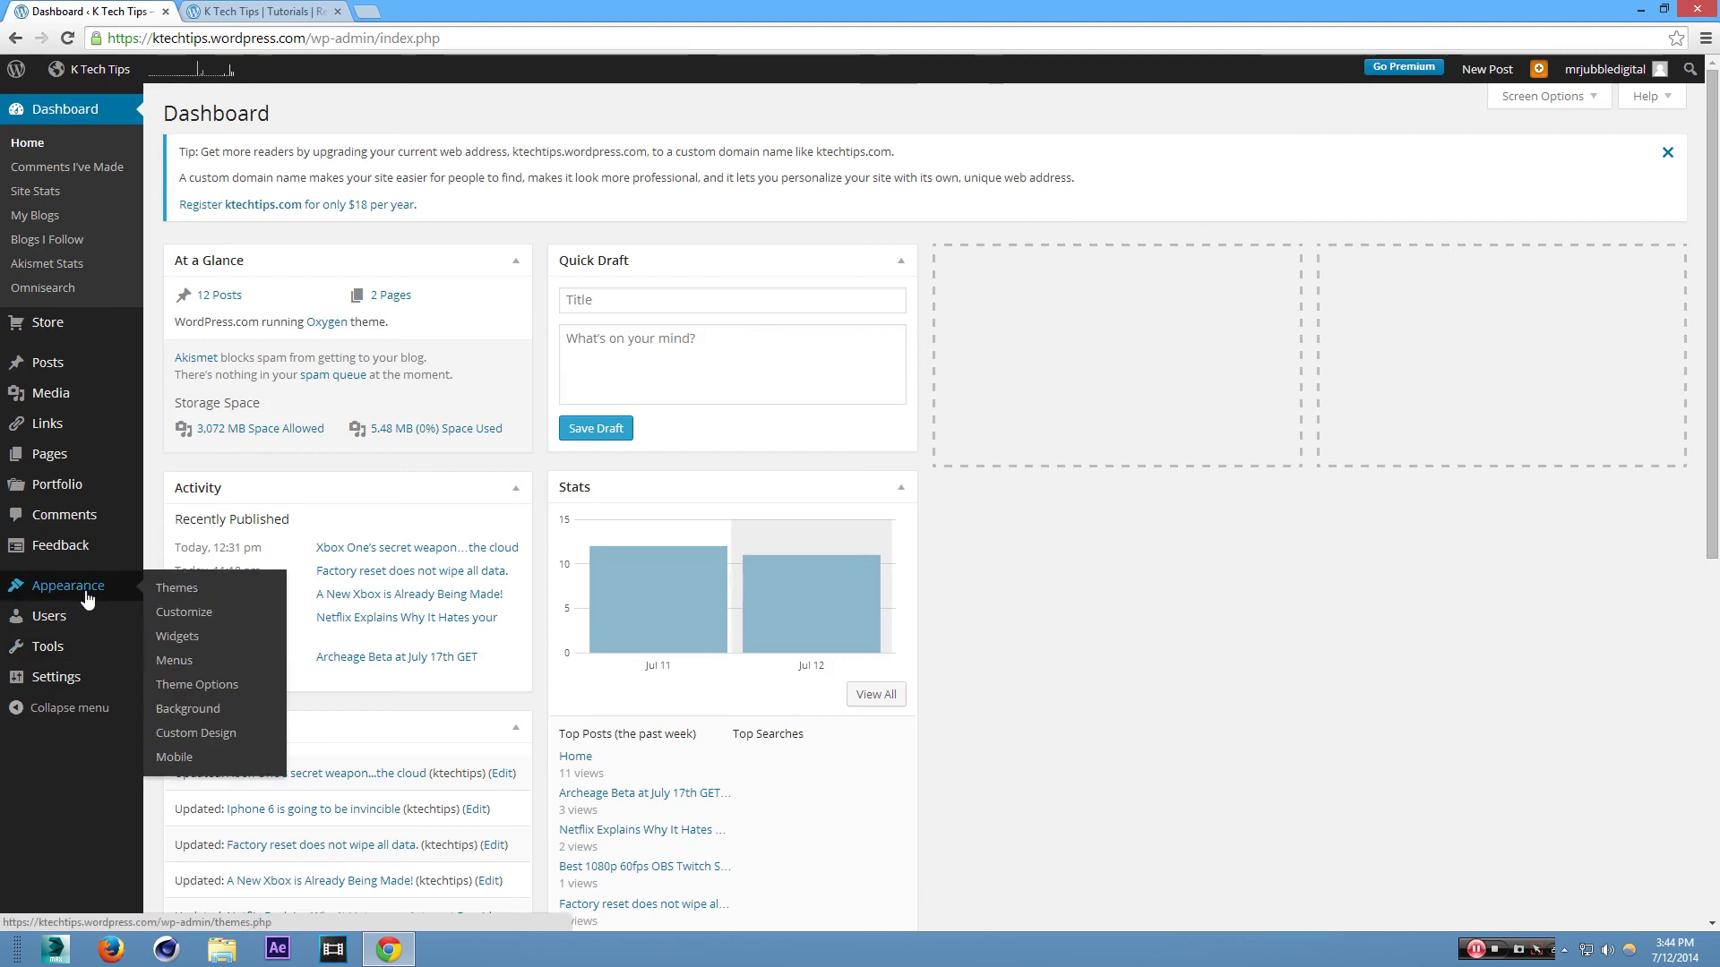
pyautogui.click(195, 663)
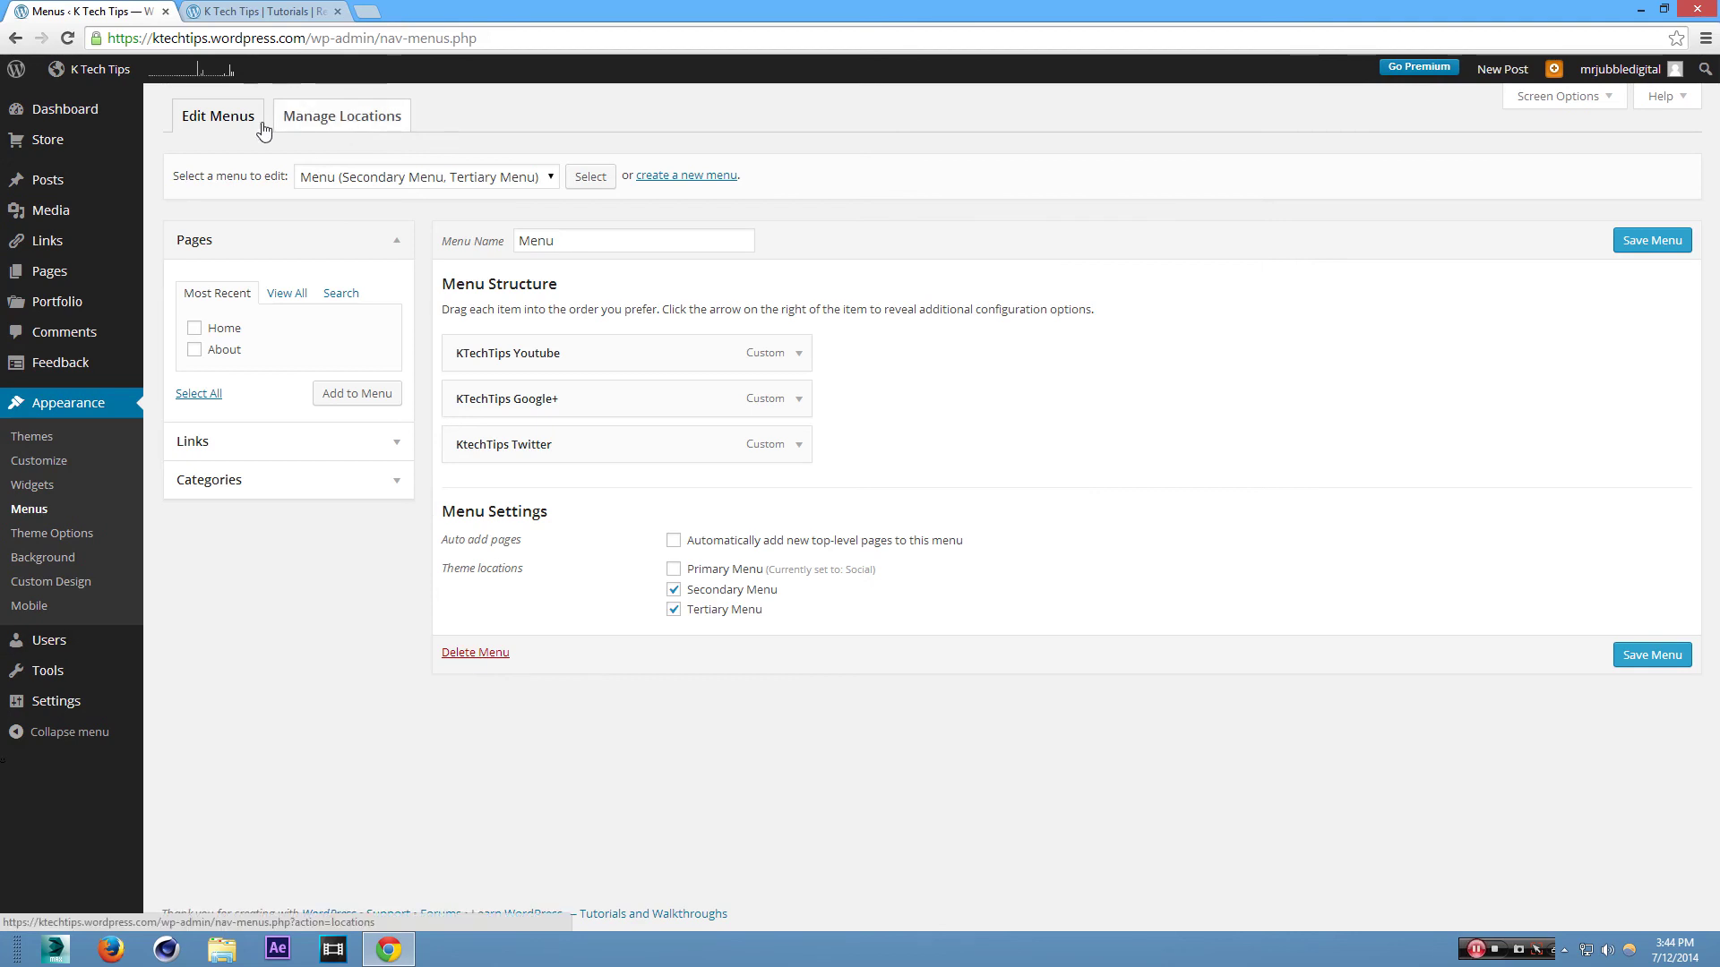
pyautogui.click(381, 128)
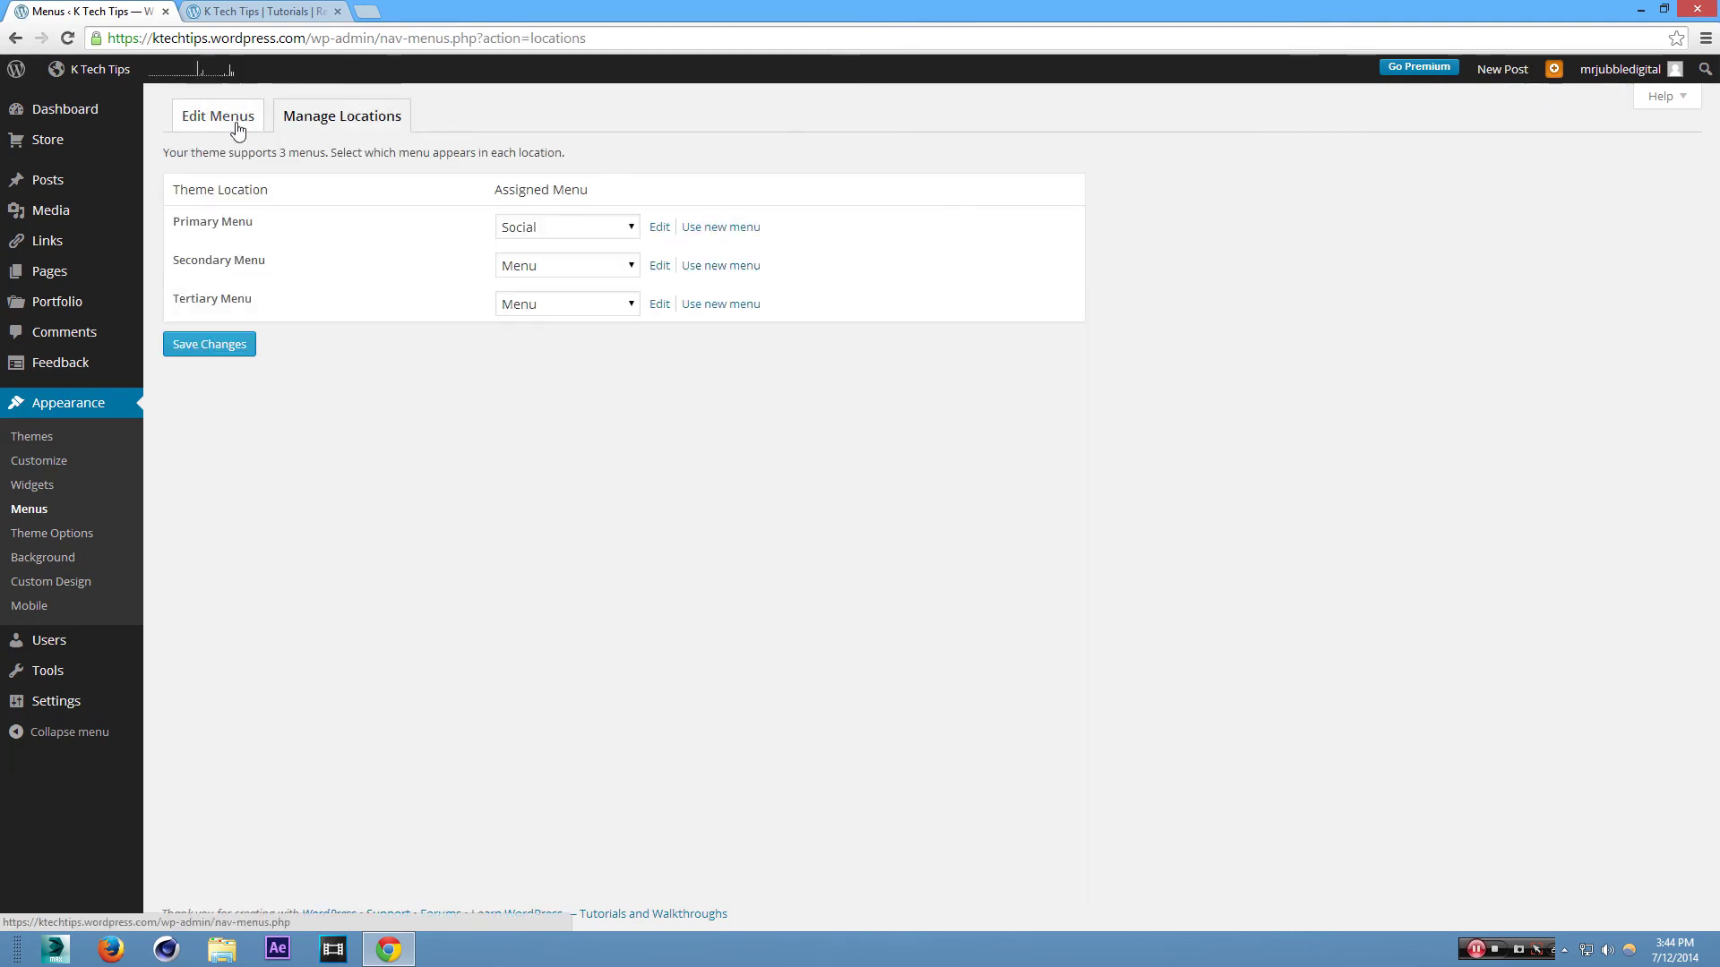
pyautogui.click(215, 130)
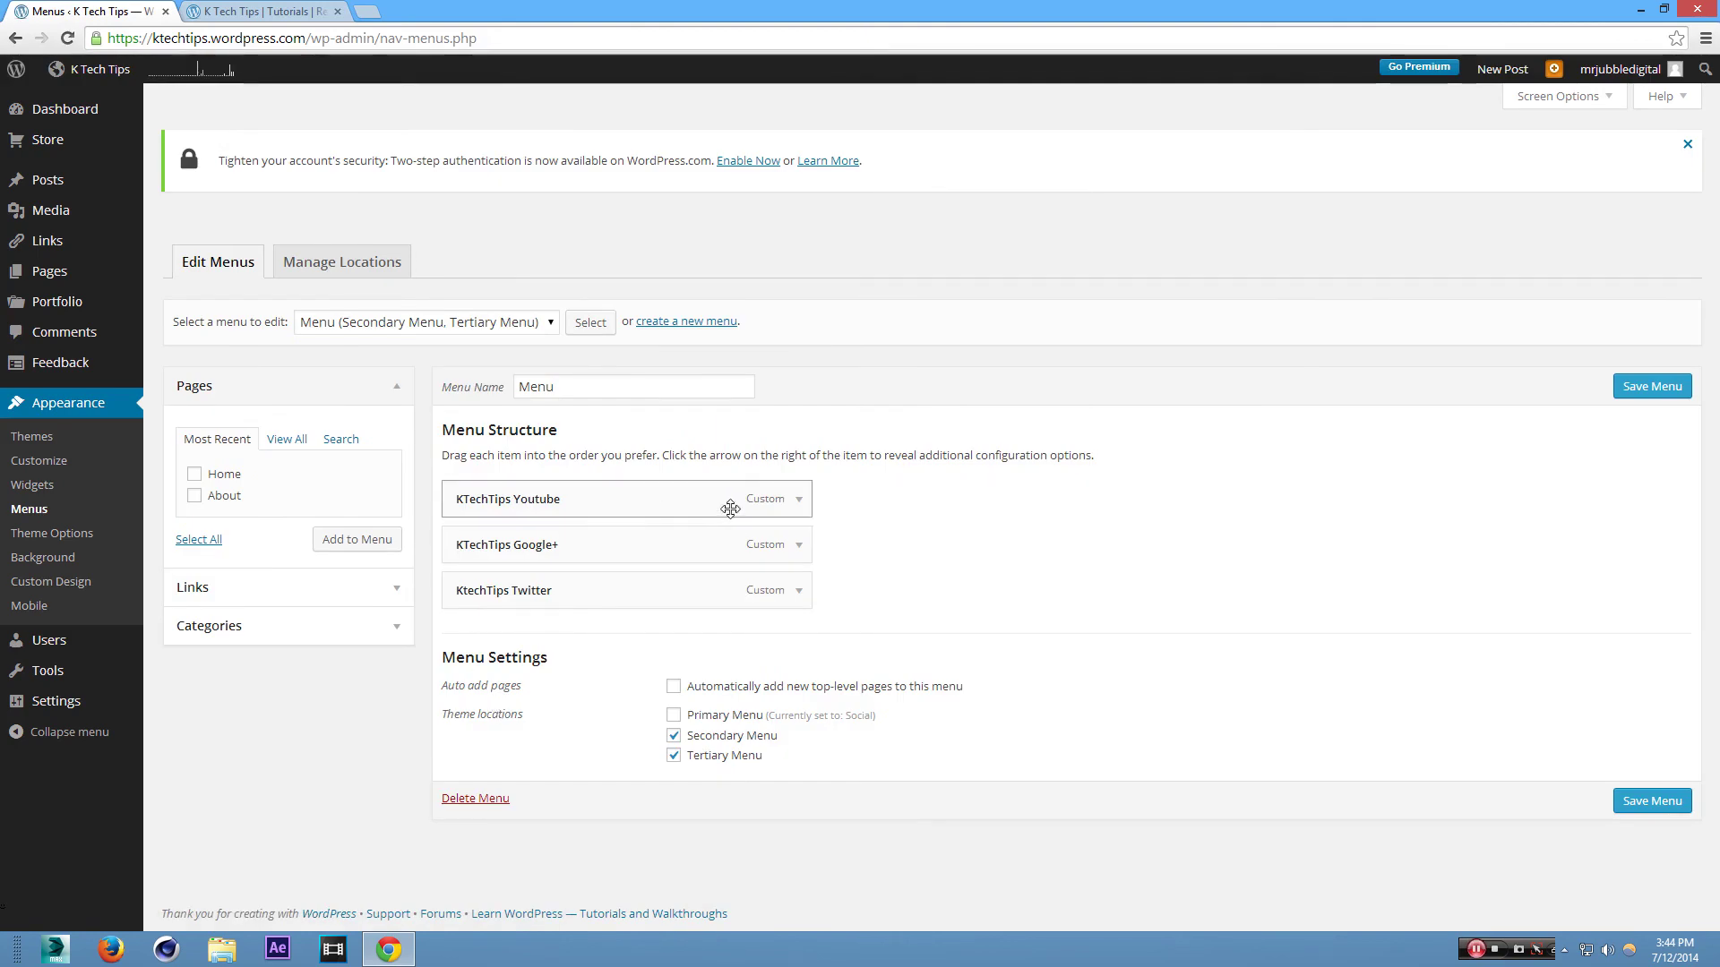
# Load the Social menu into the editor and compare it with the live site's navigation
pyautogui.click(412, 325)
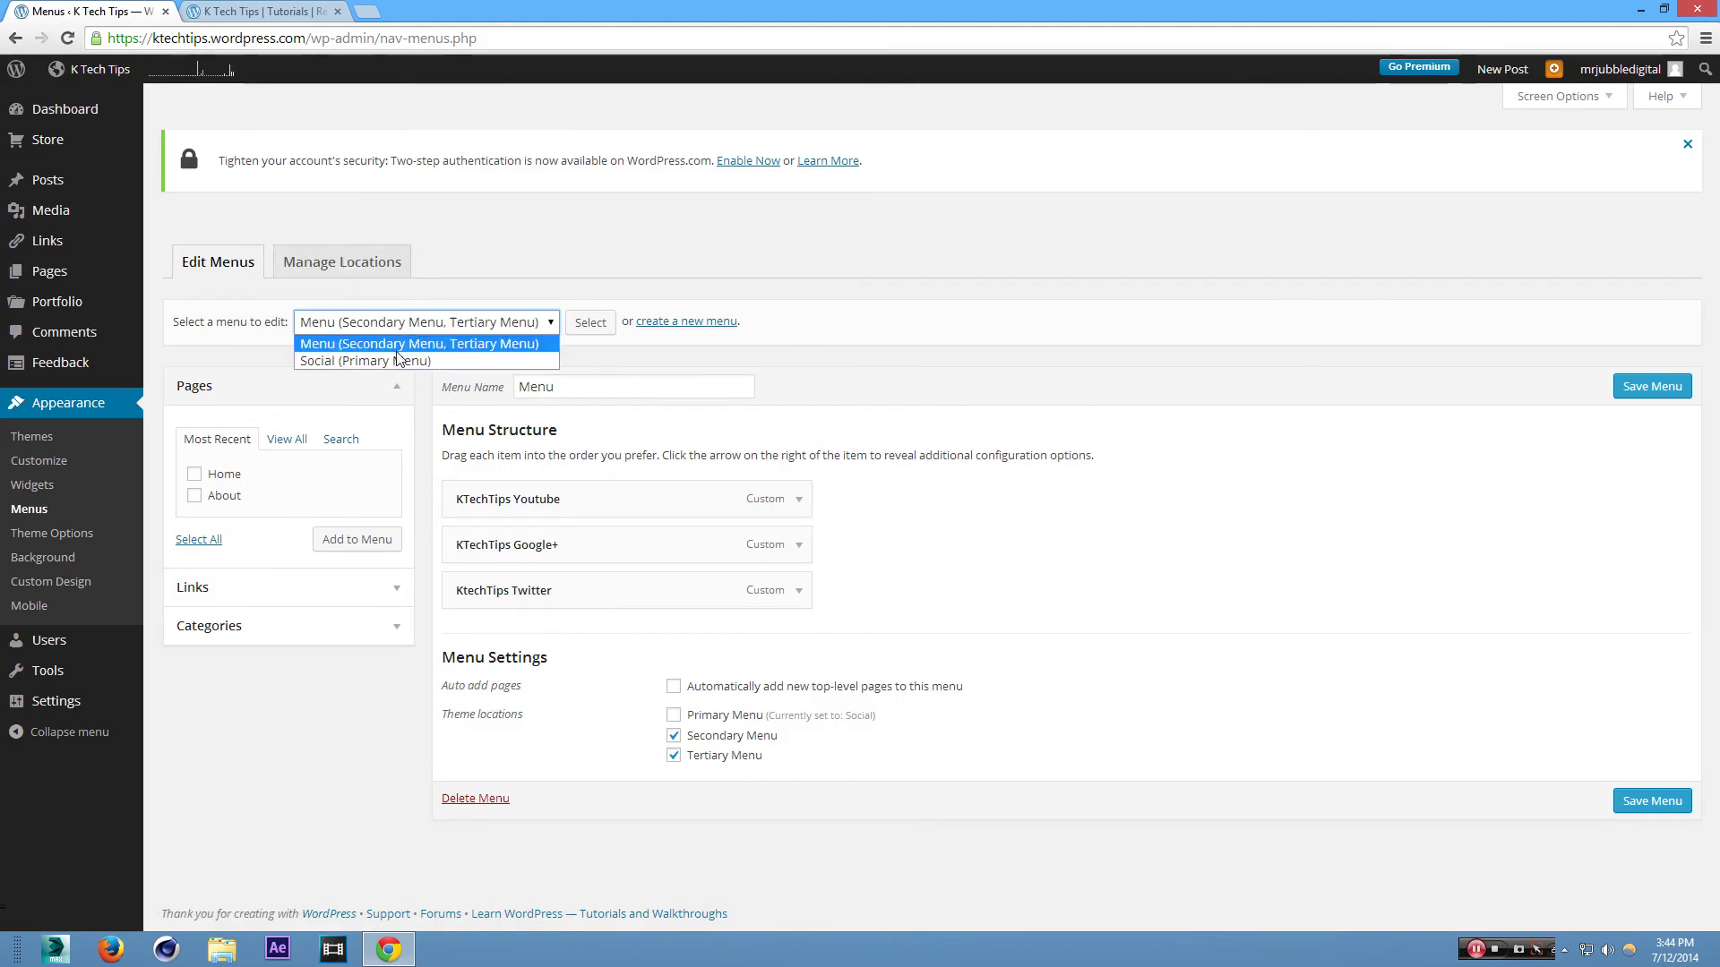
pyautogui.click(394, 361)
pyautogui.click(591, 324)
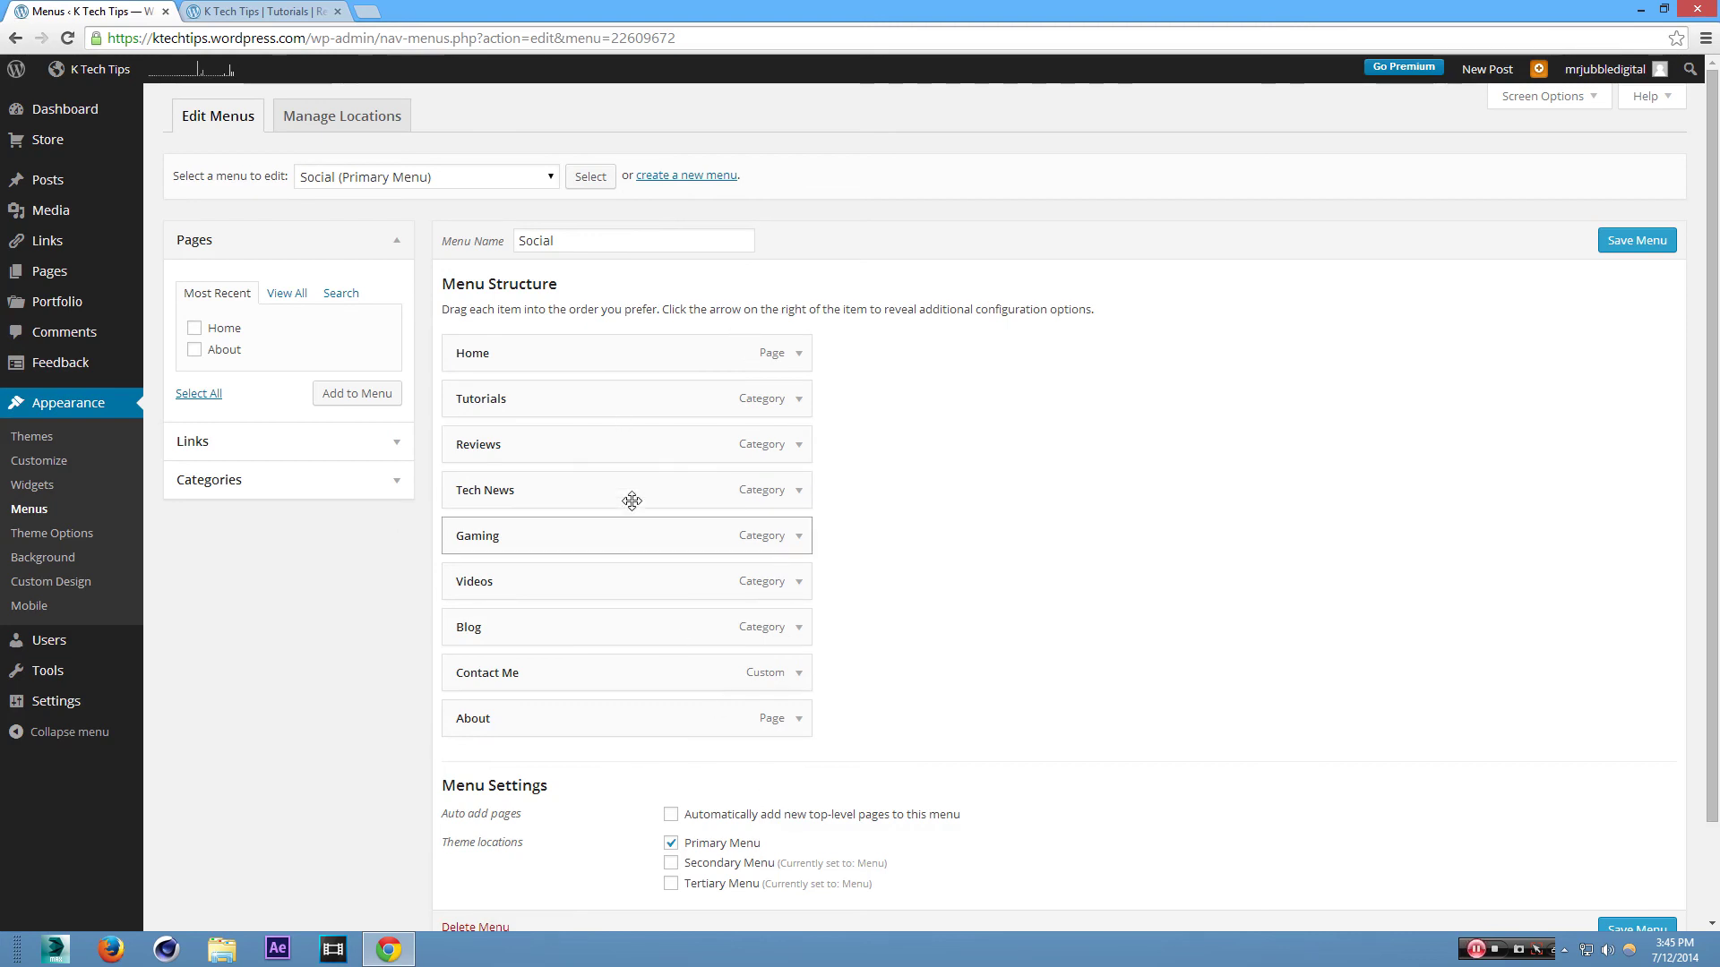
pyautogui.click(260, 10)
pyautogui.hotkey('ctrl', 'shift', 'Tab')
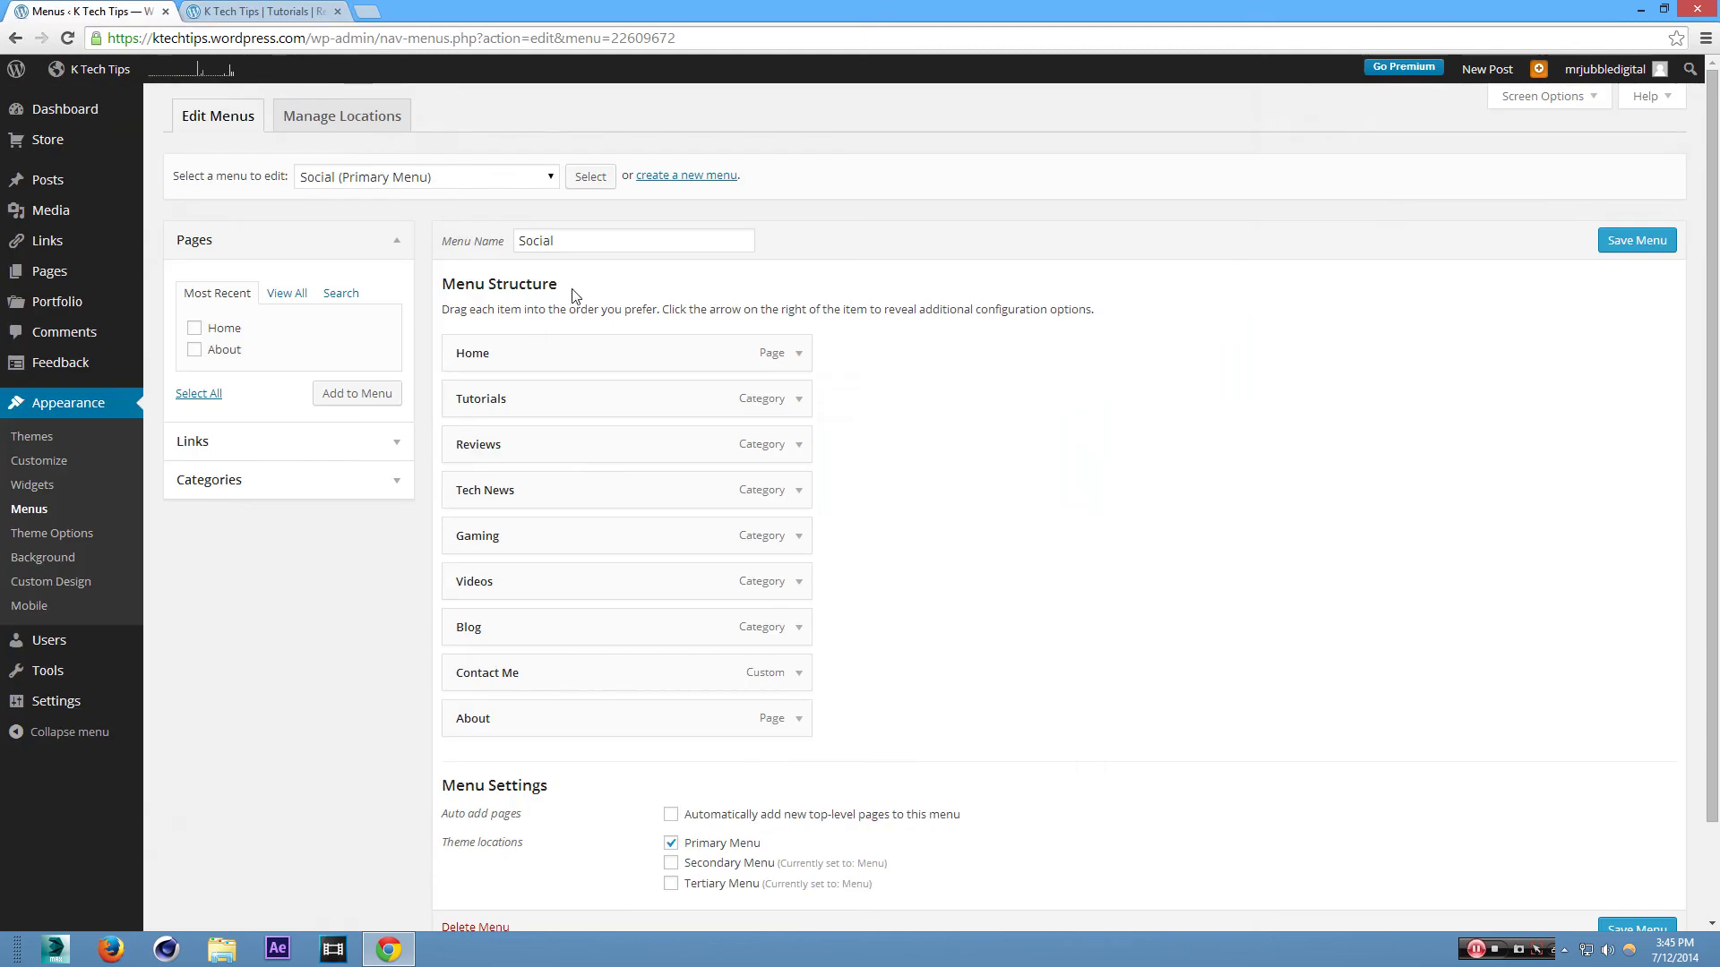
pyautogui.click(322, 9)
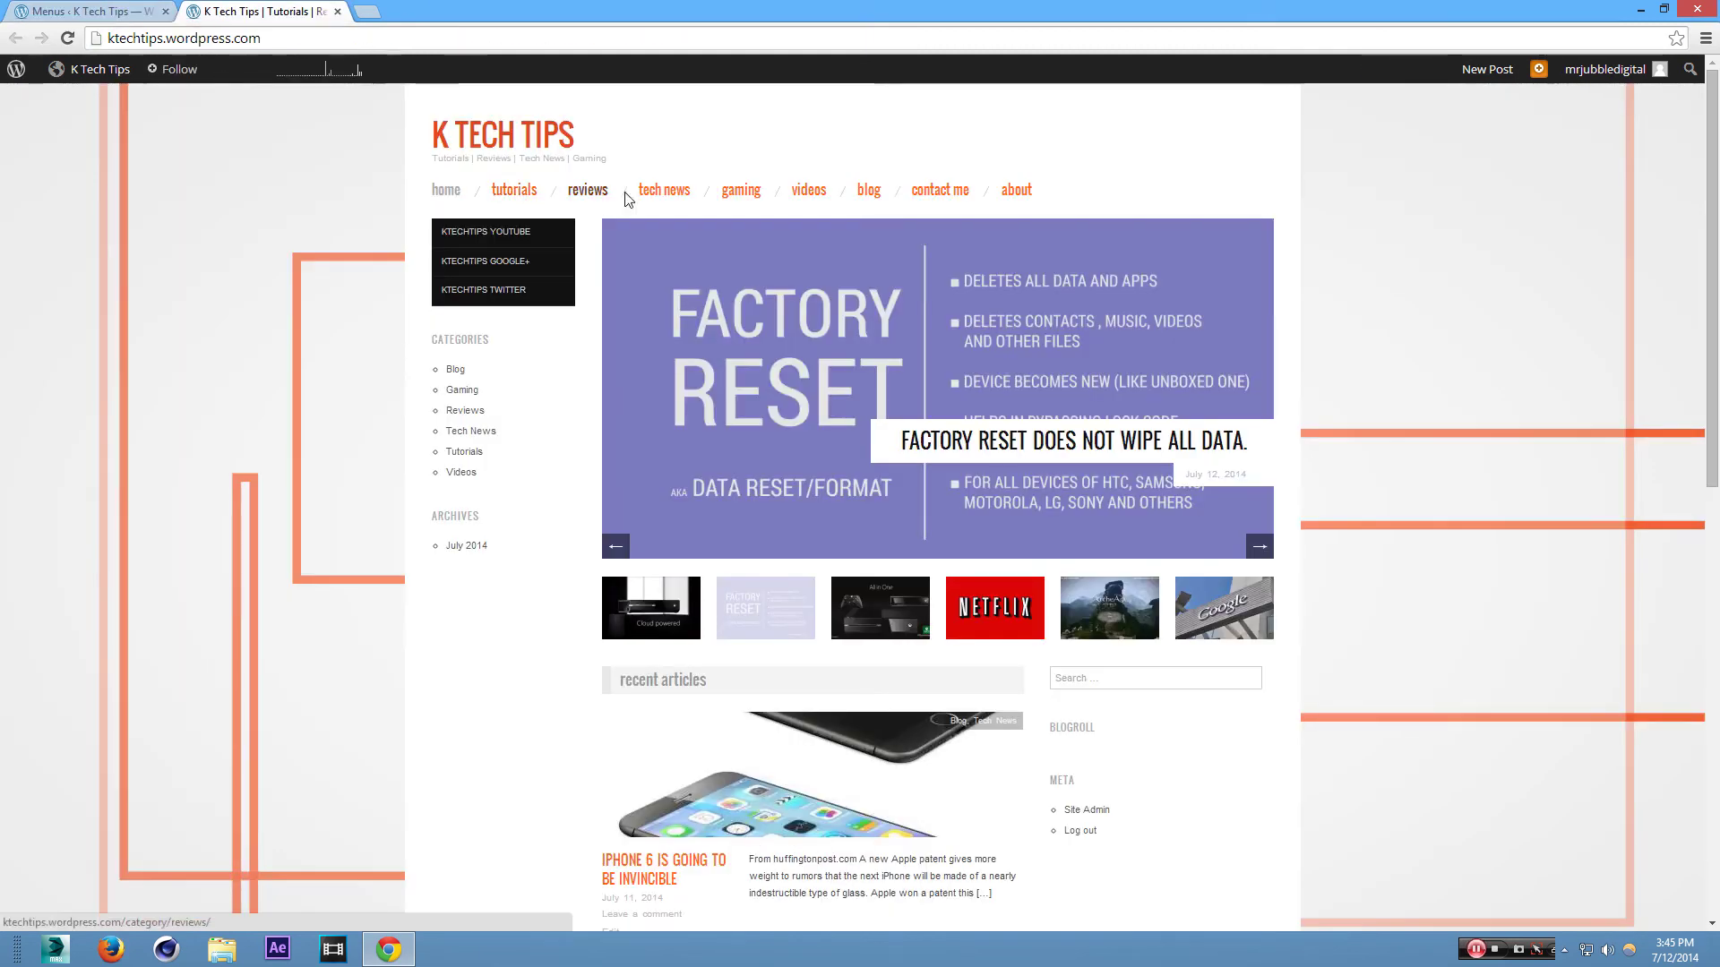
# Browse the Tech News and Gaming category pages on the live site
pyautogui.hotkey('ctrl', 'shift', 'Tab')
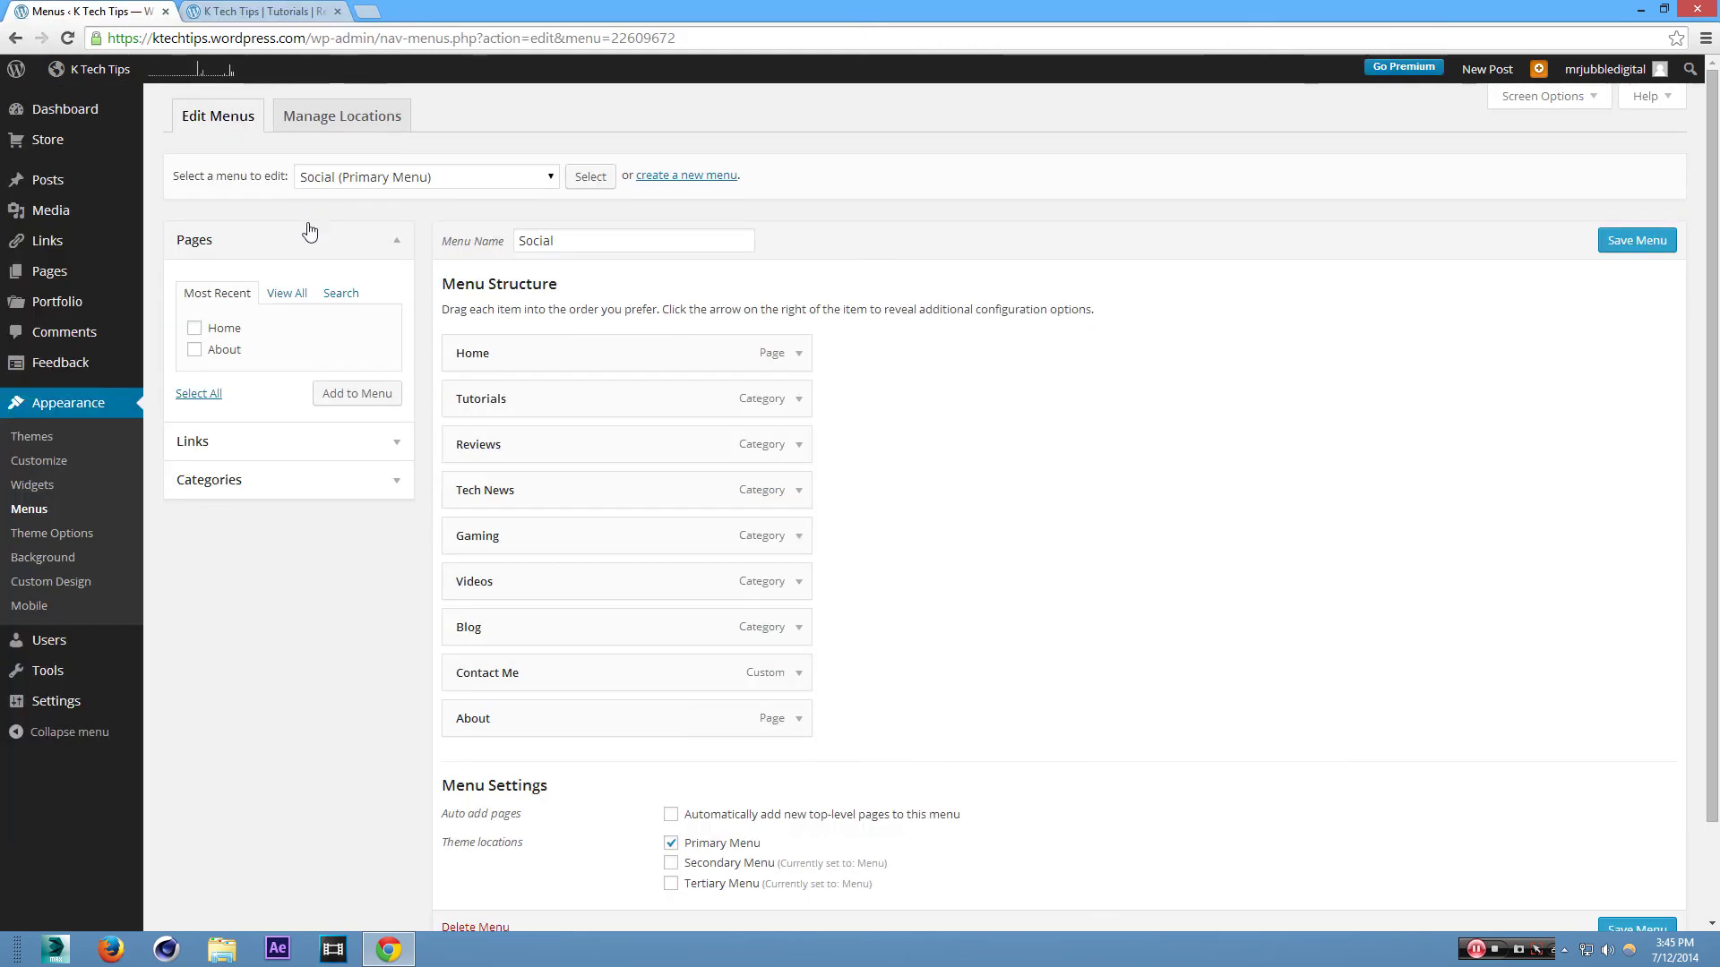
pyautogui.click(277, 11)
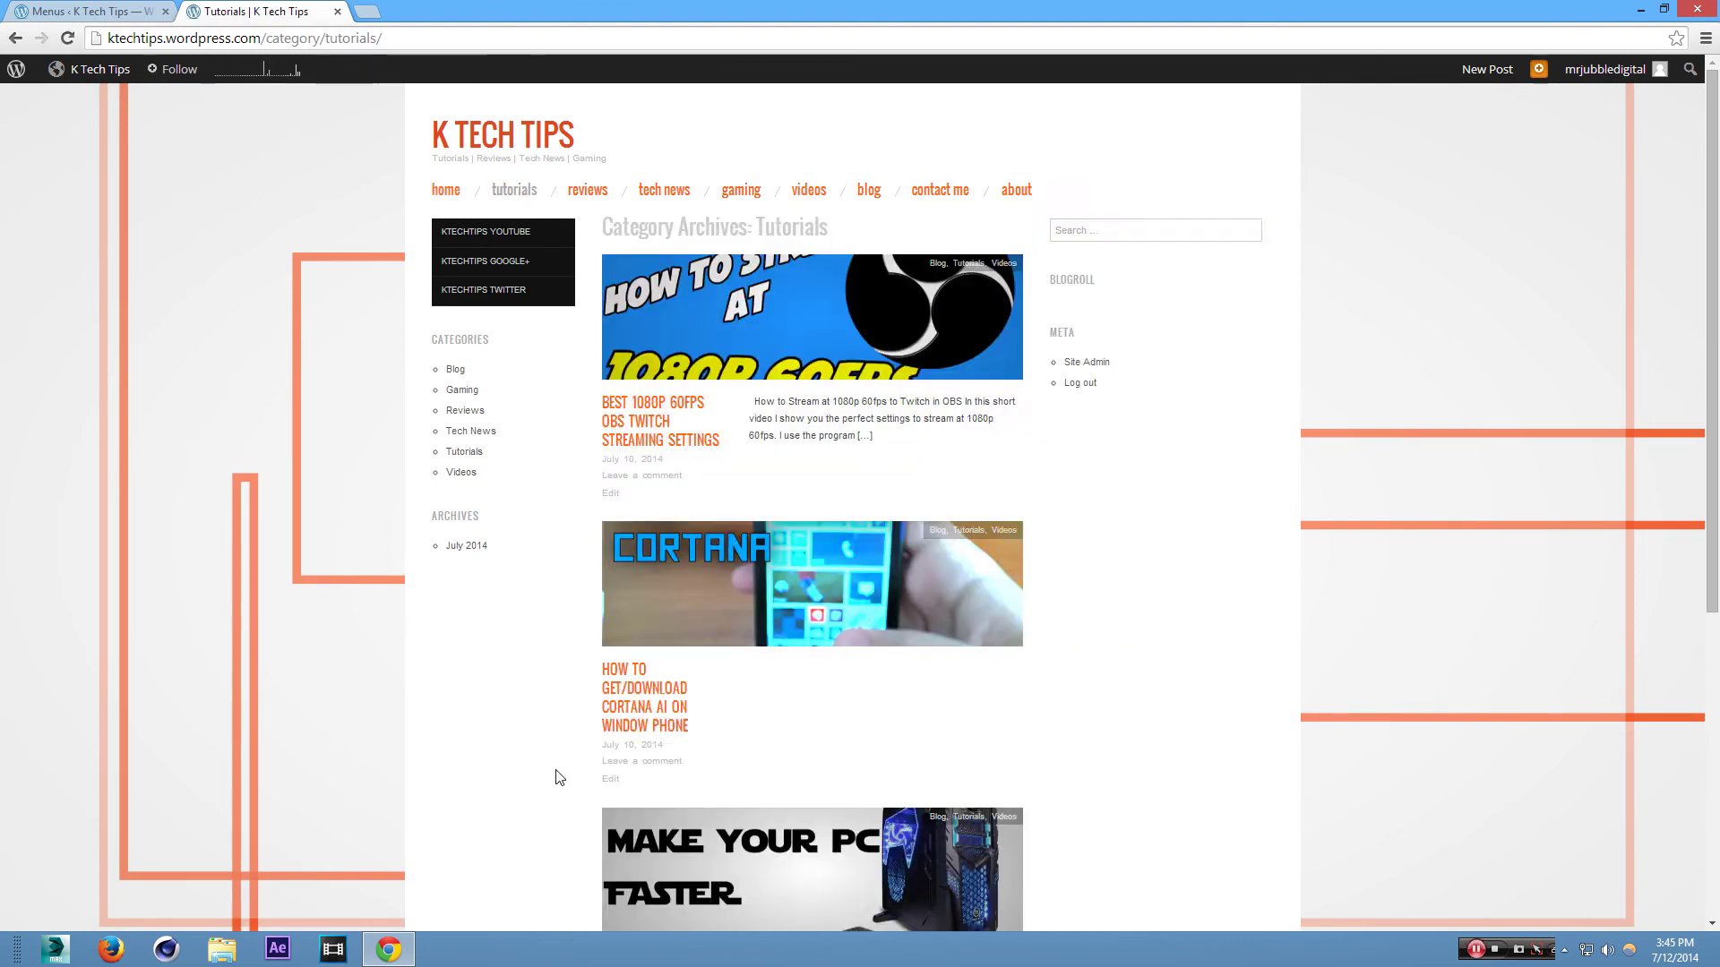
pyautogui.scroll(-6, 538, 771)
pyautogui.scroll(6, 536, 771)
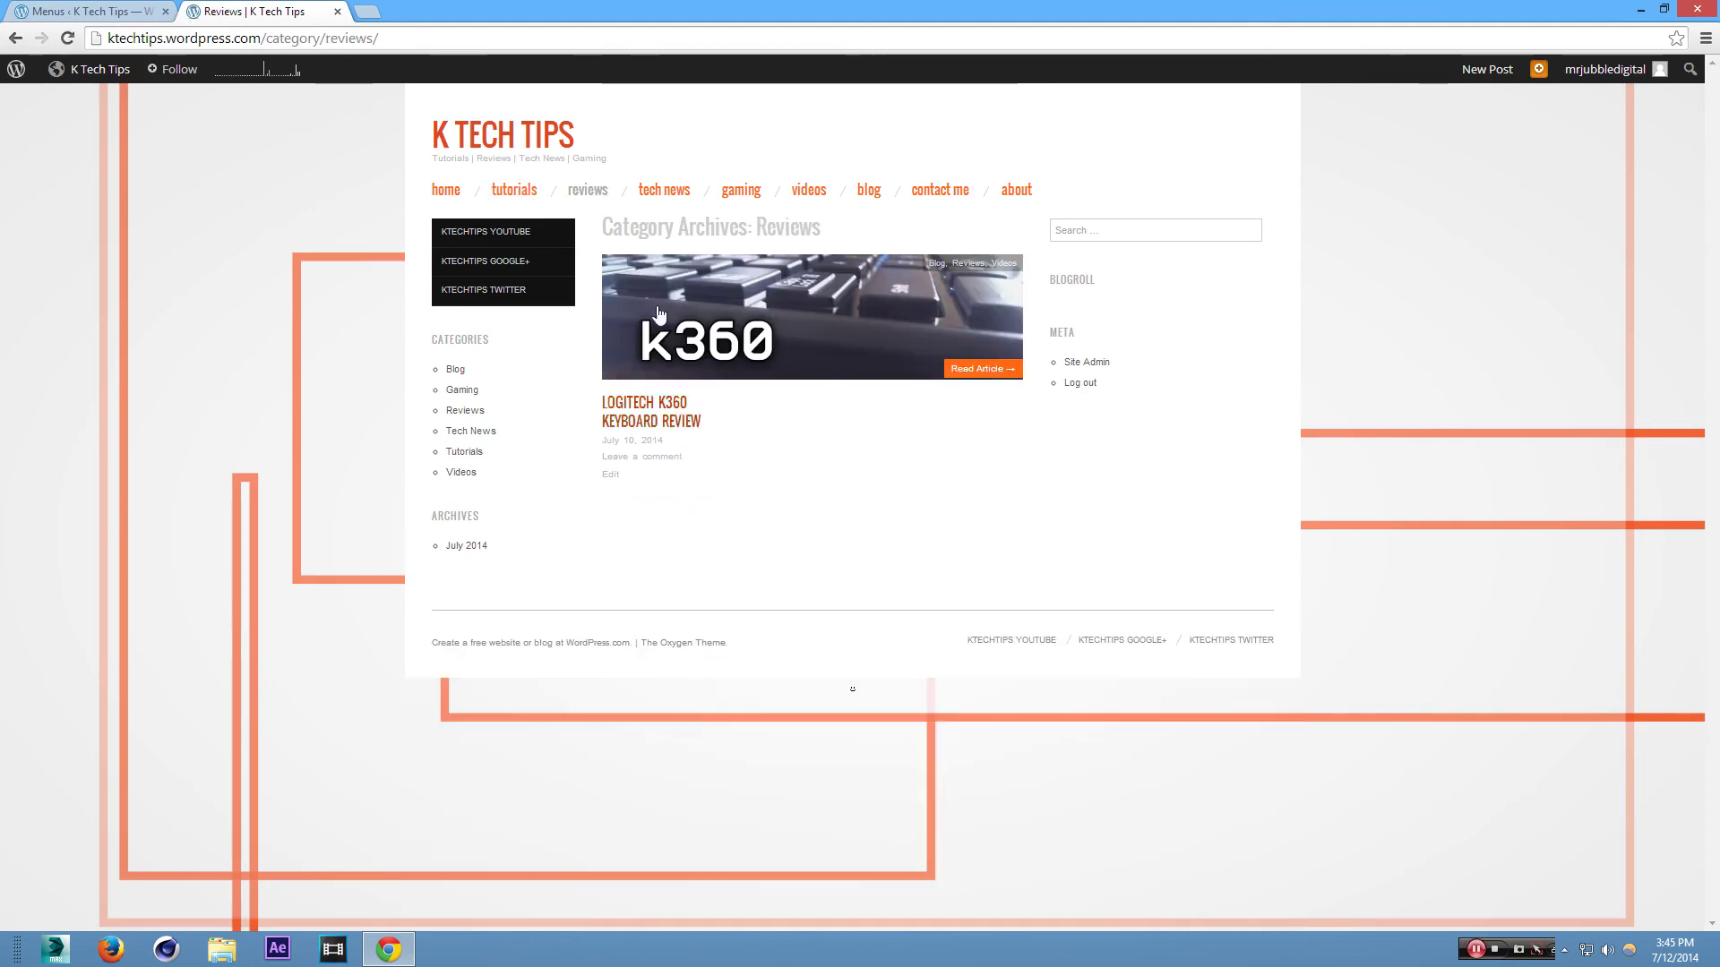
pyautogui.click(666, 198)
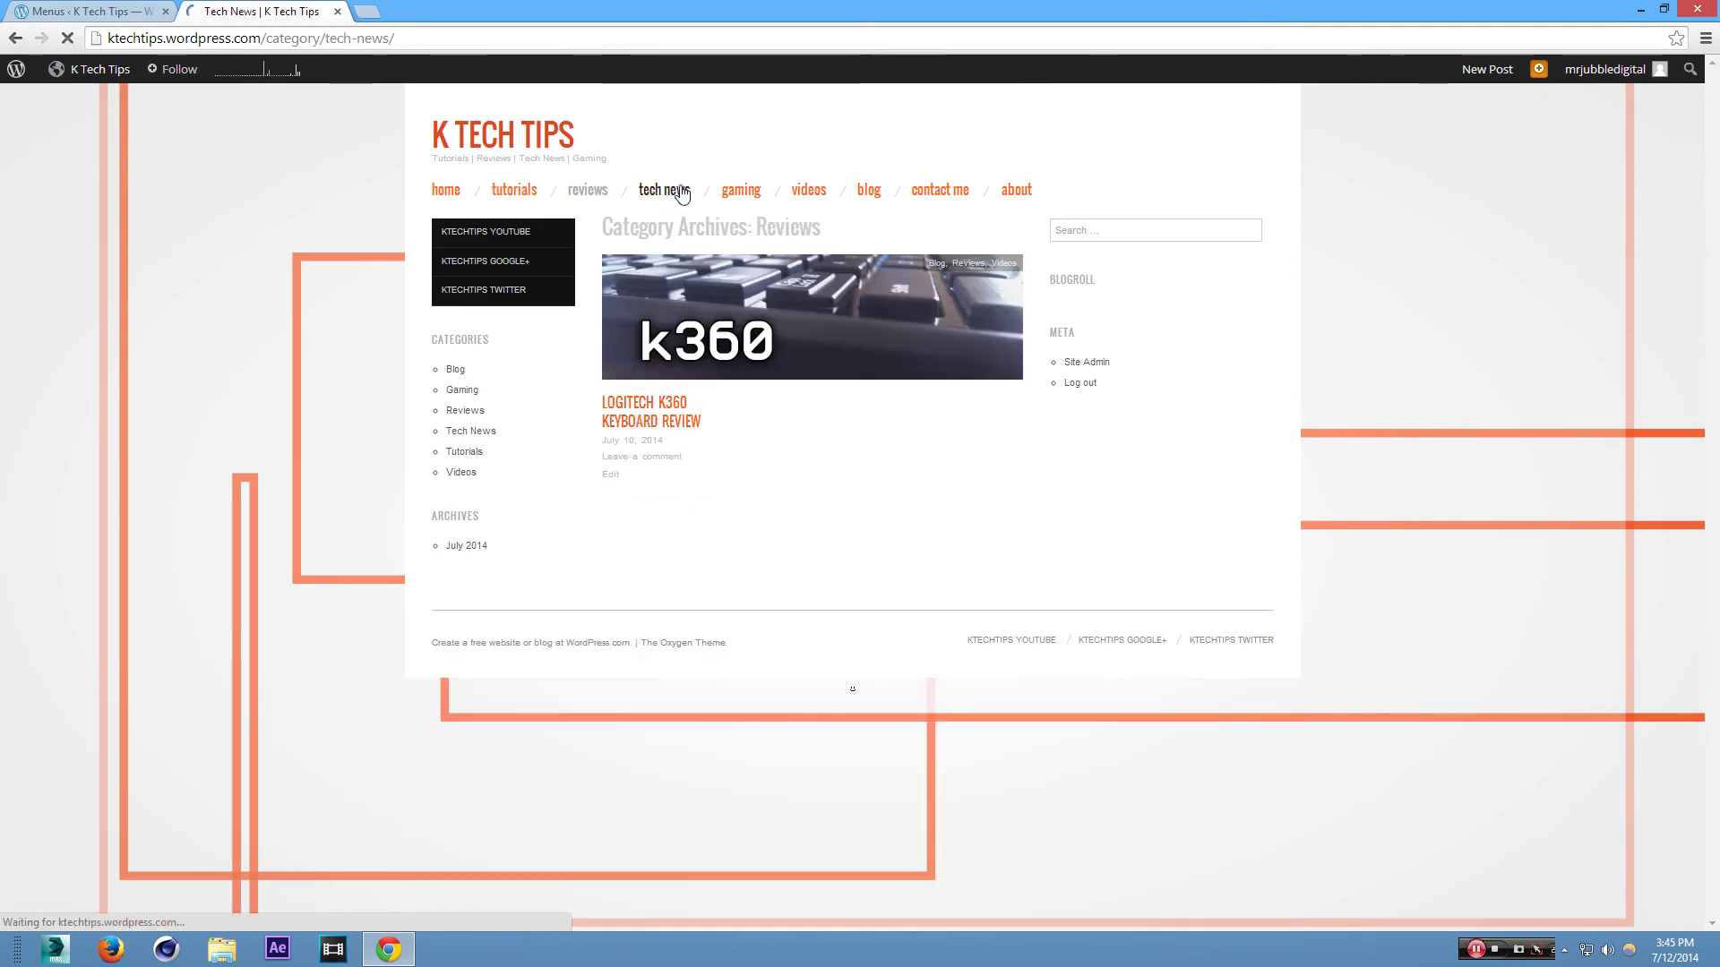
pyautogui.scroll(-5, 520, 502)
pyautogui.scroll(-6, 523, 506)
pyautogui.scroll(11, 537, 507)
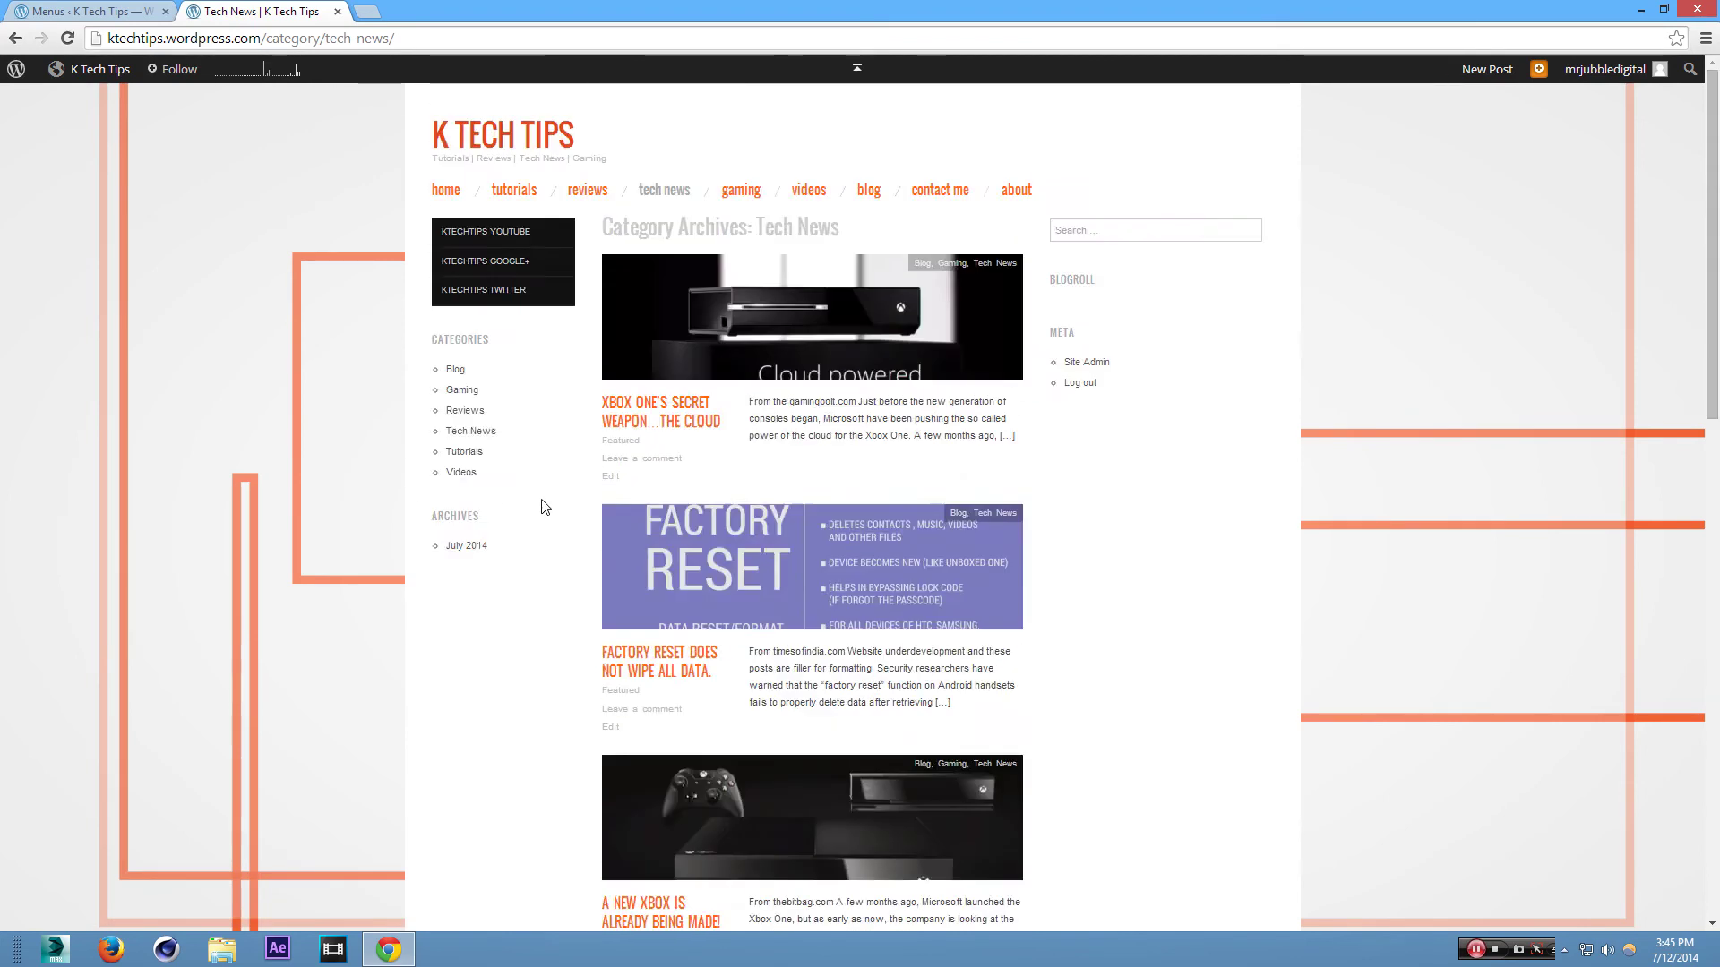
pyautogui.scroll(-12, 609, 457)
pyautogui.scroll(11, 618, 445)
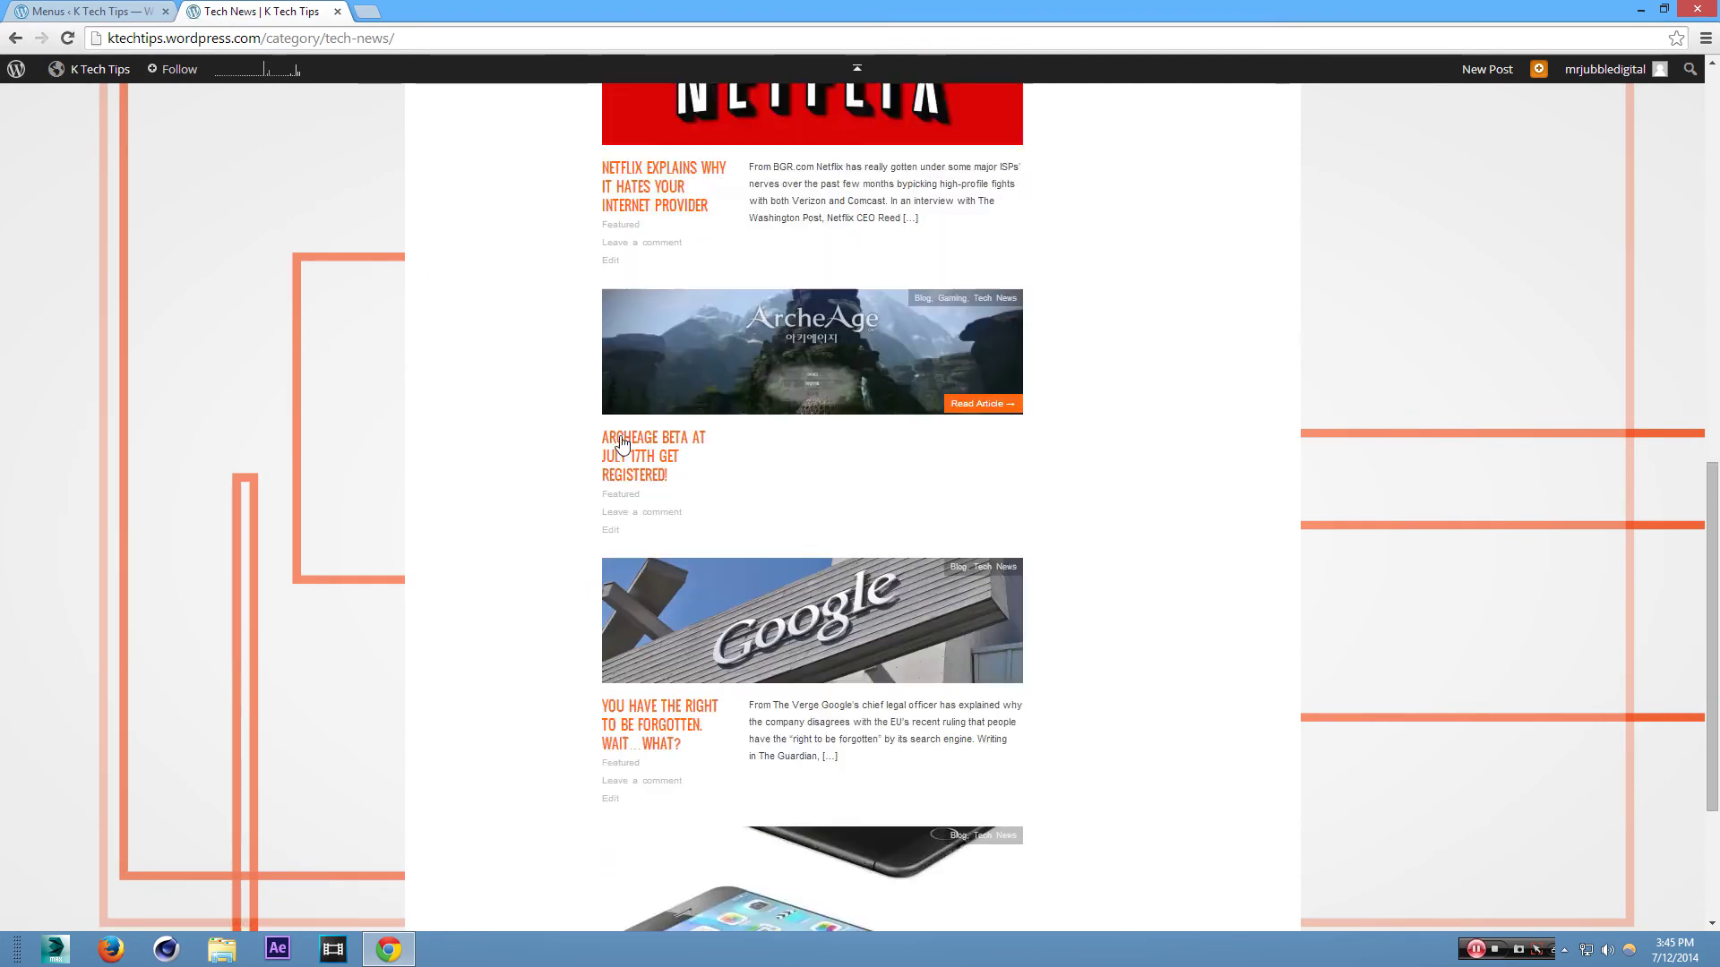
pyautogui.scroll(1, 623, 445)
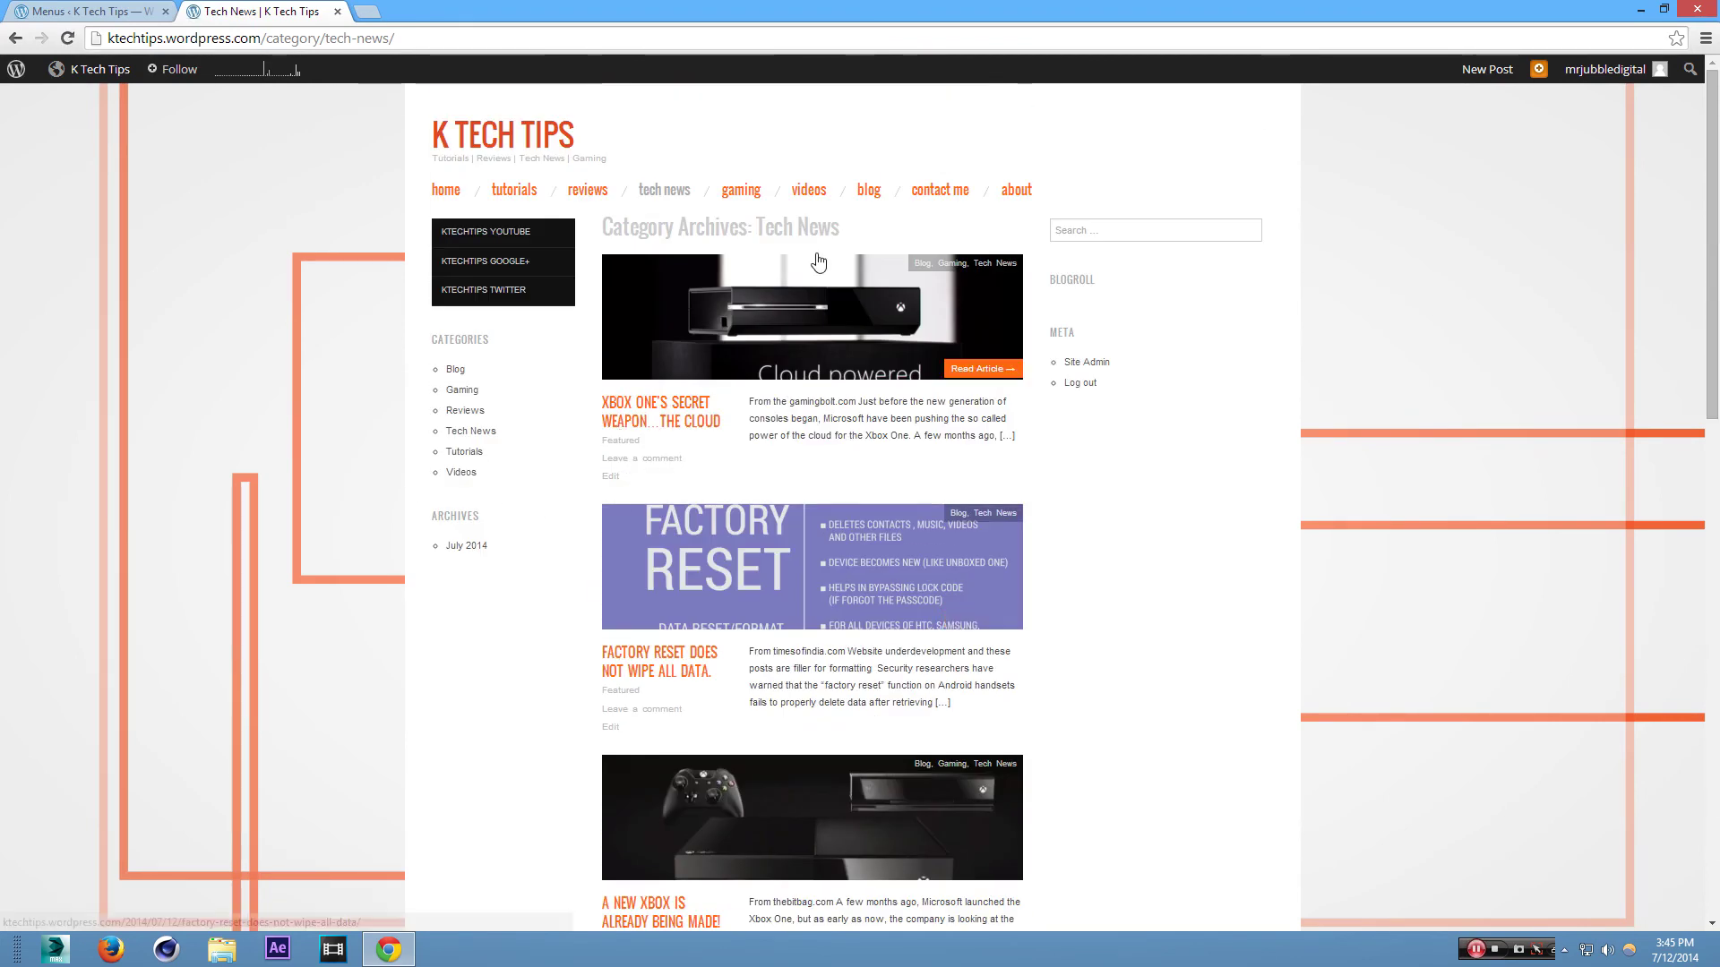
pyautogui.click(760, 197)
pyautogui.scroll(-1, 618, 537)
pyautogui.scroll(1, 716, 358)
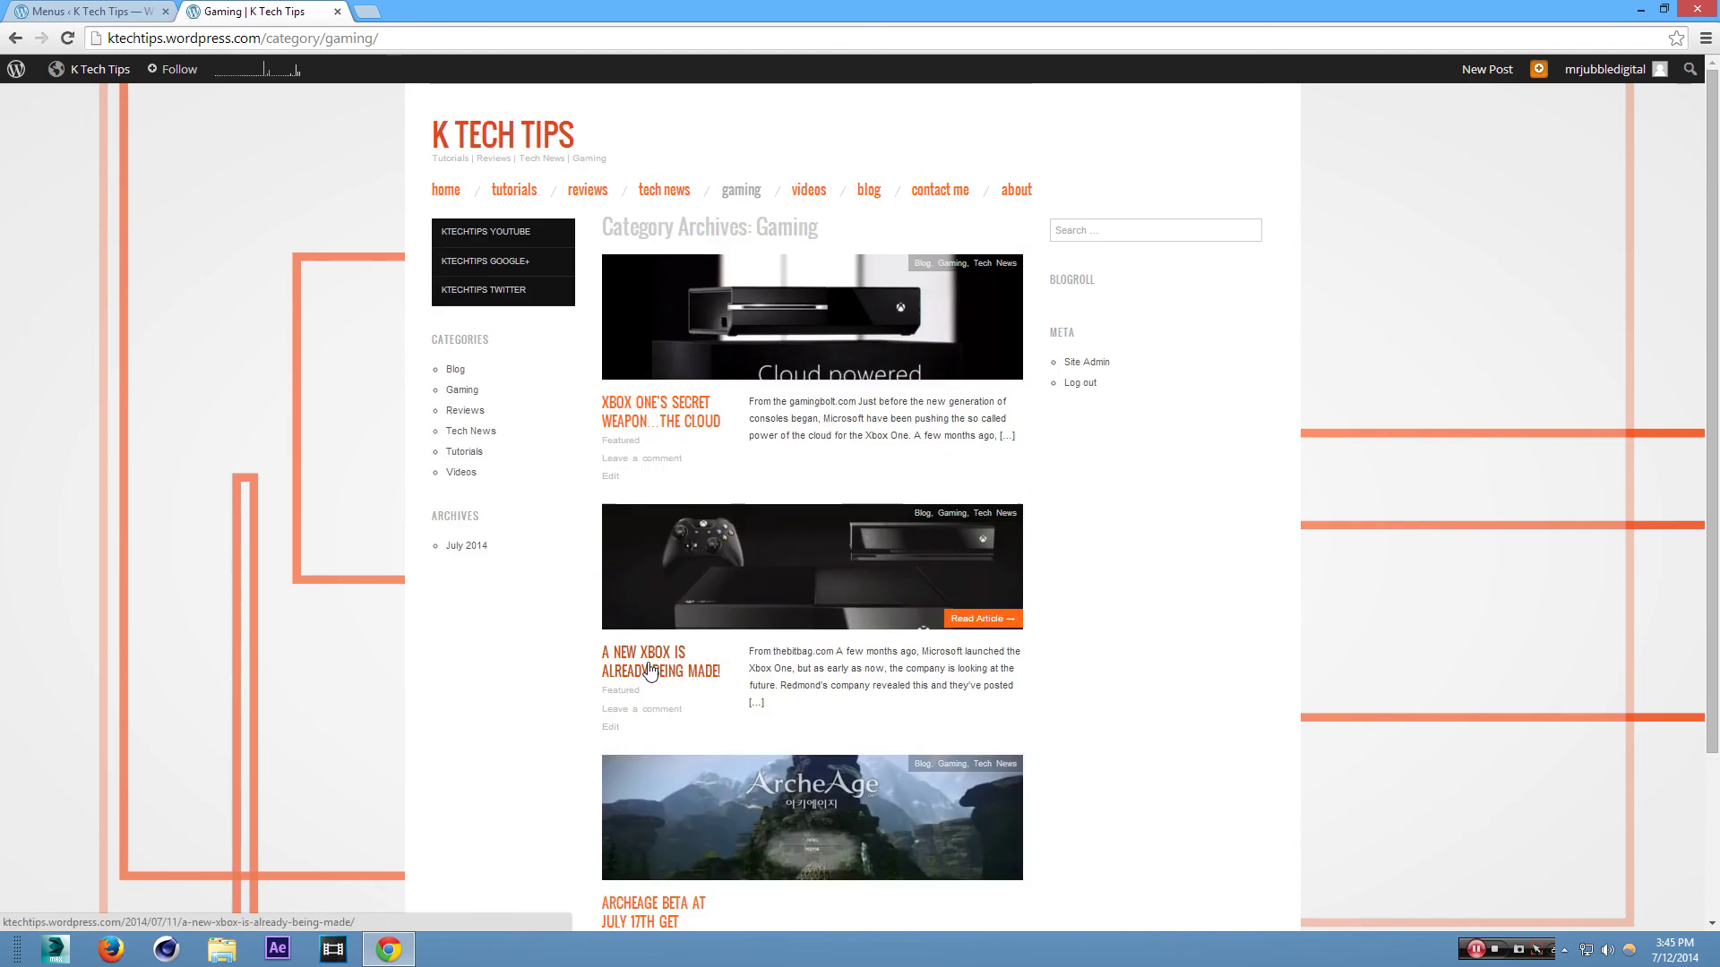
# View the Videos and Blog category pages, go home, then return to the Menus admin
pyautogui.click(811, 199)
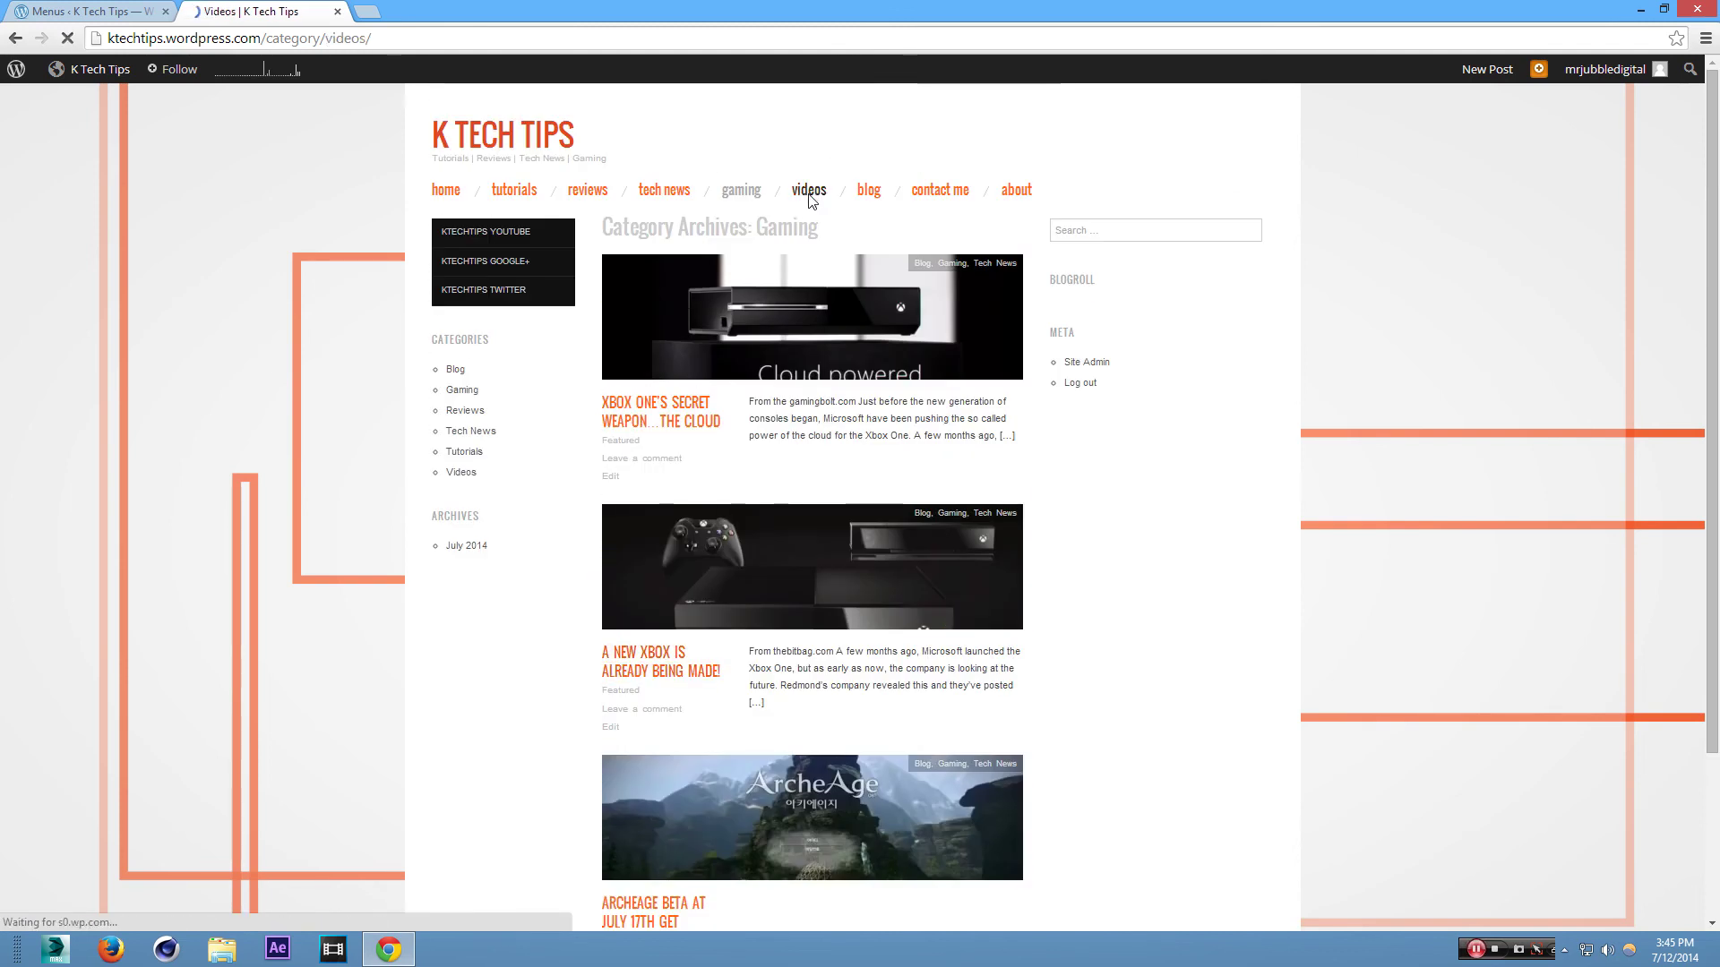
pyautogui.scroll(-5, 744, 341)
pyautogui.scroll(5, 909, 548)
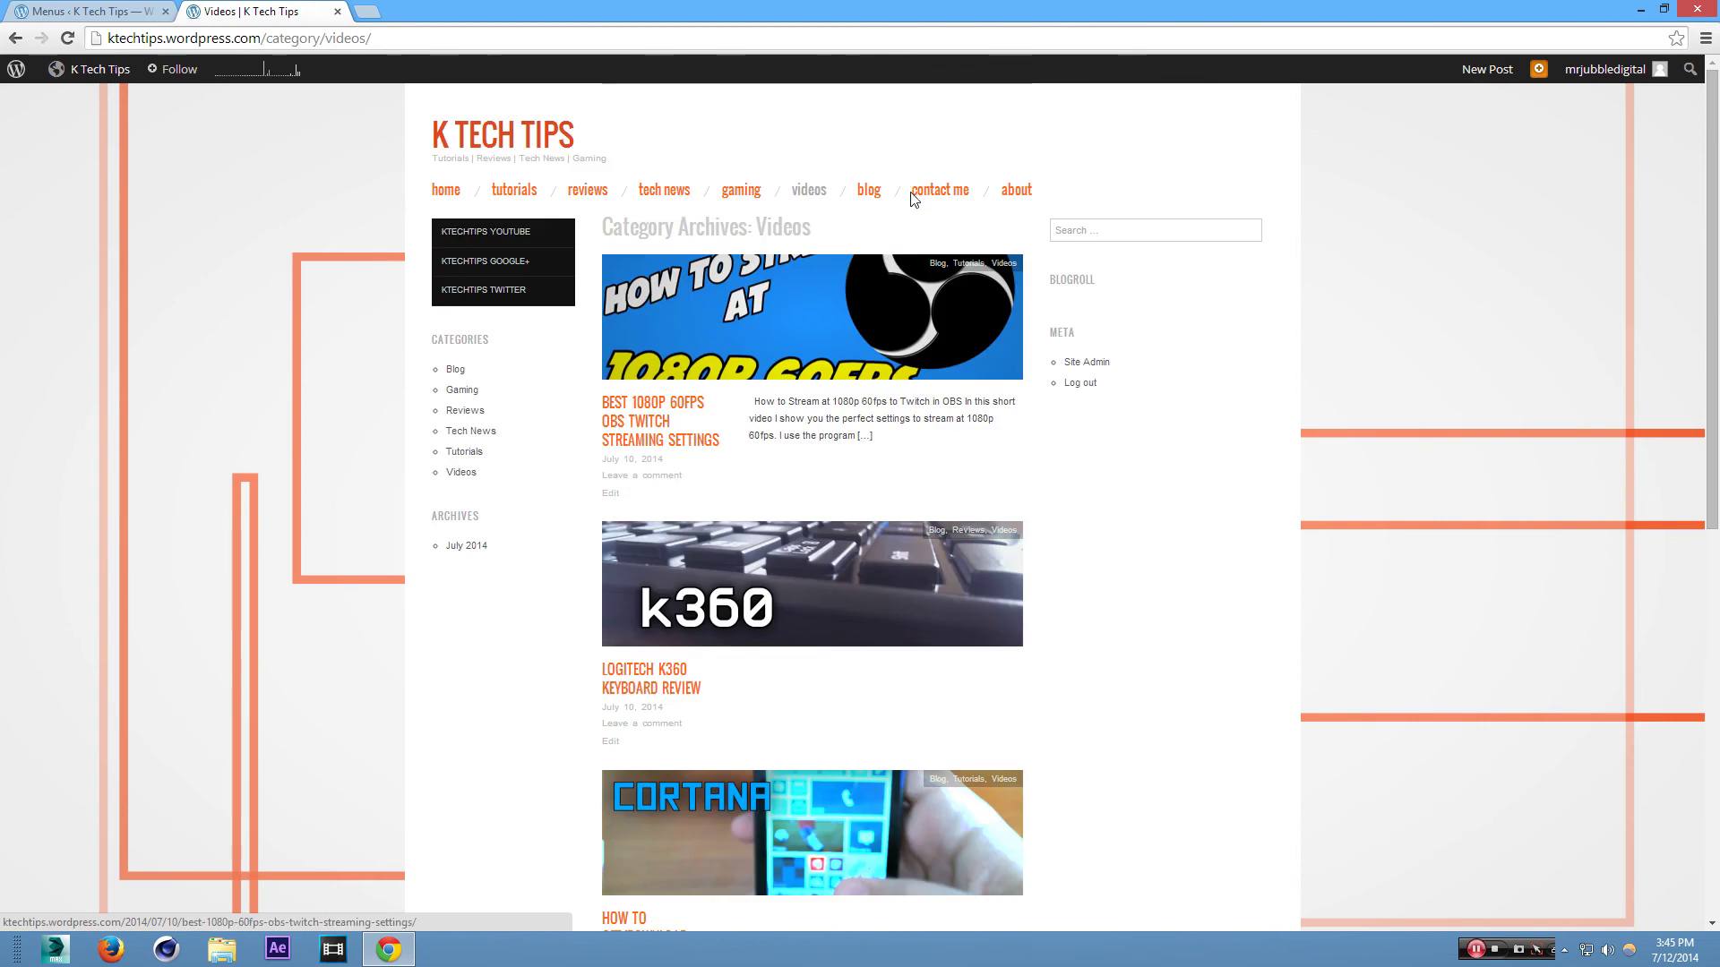
pyautogui.click(870, 192)
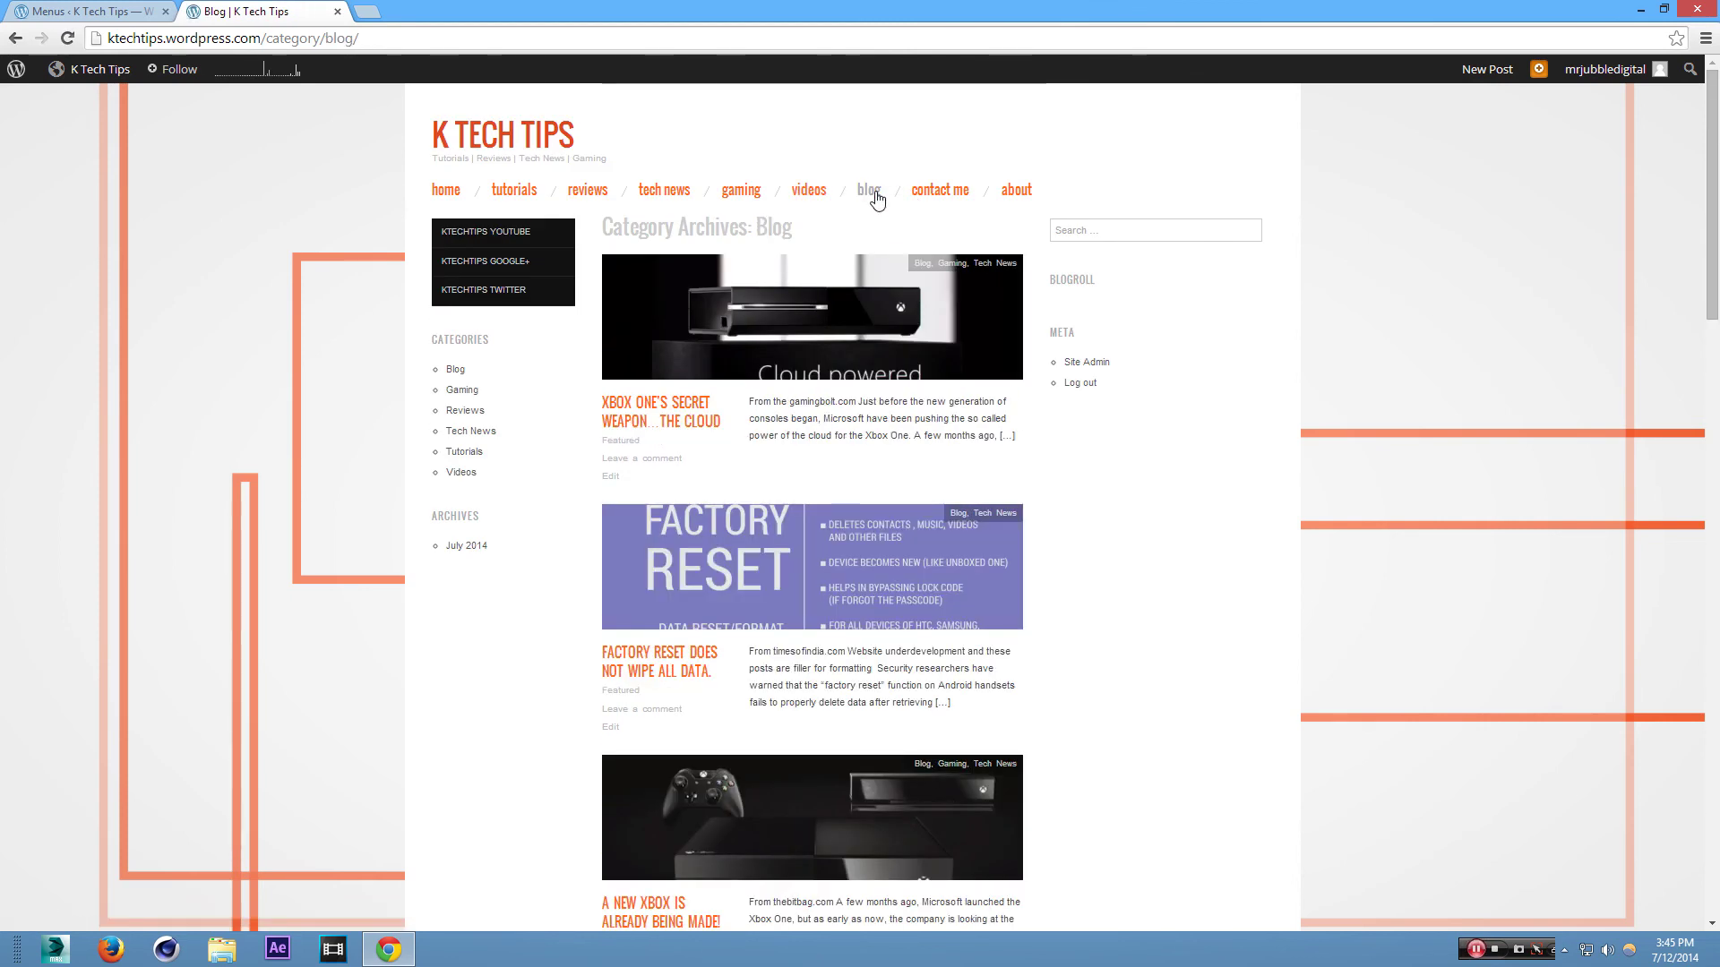
pyautogui.scroll(-8, 875, 197)
pyautogui.scroll(8, 872, 196)
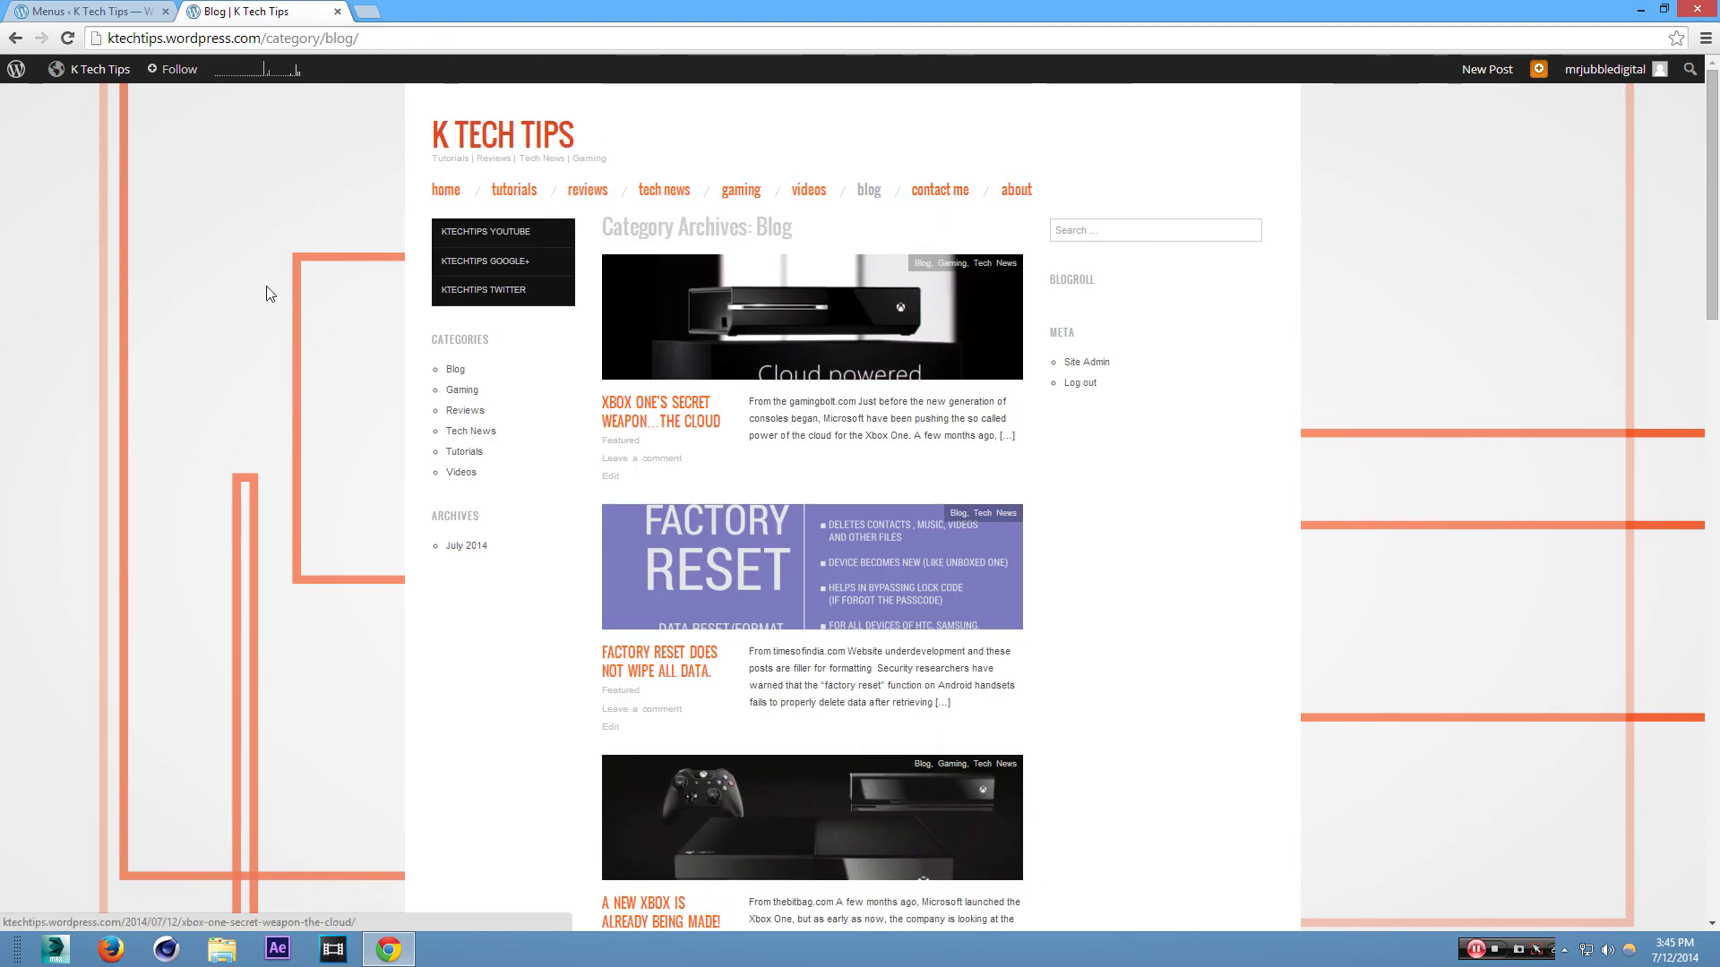
pyautogui.click(442, 191)
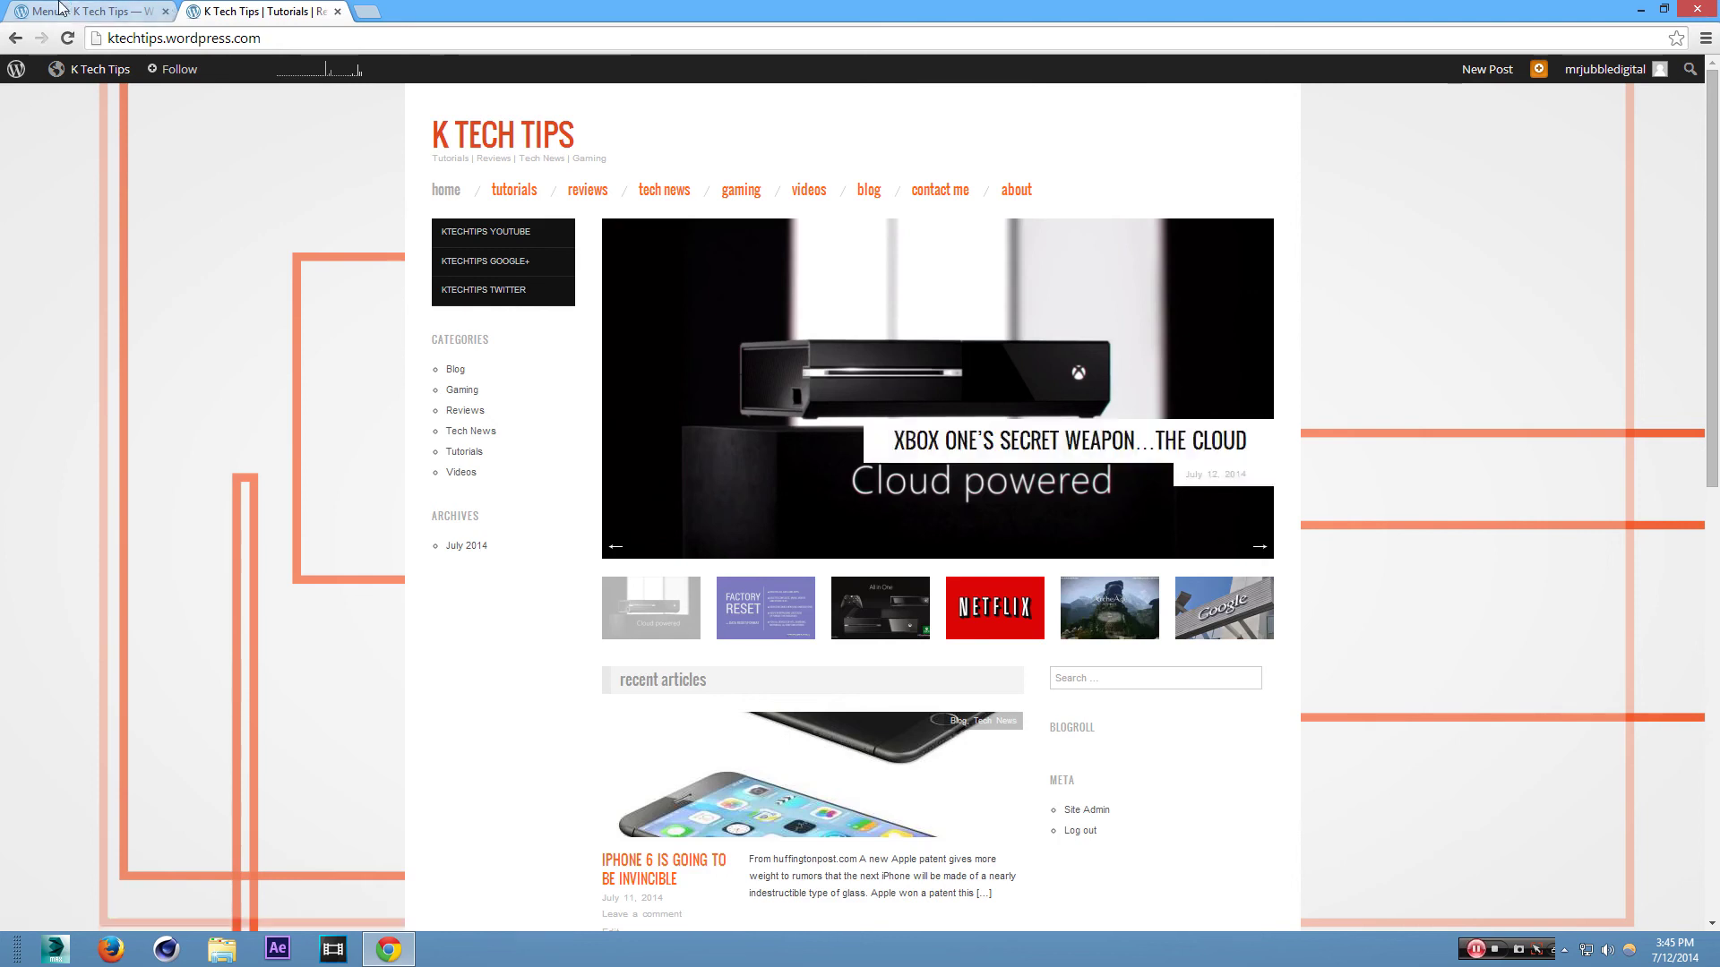
pyautogui.click(90, 11)
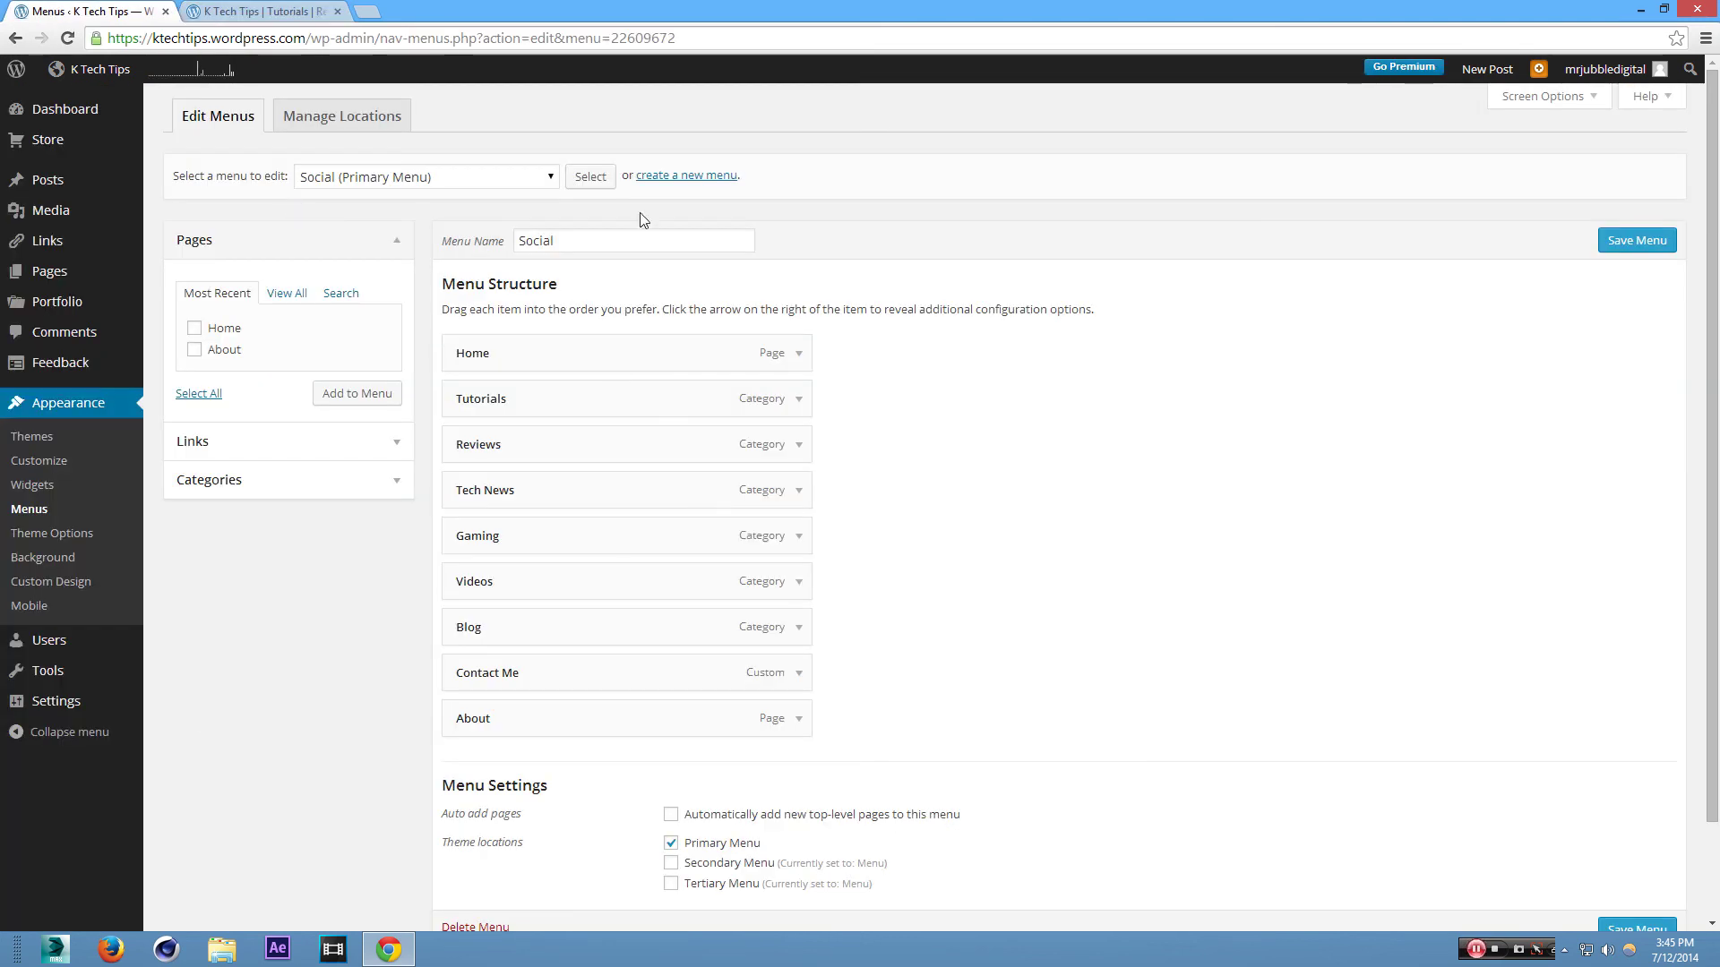
# Create a new menu with the name 'Bottom'
pyautogui.click(677, 174)
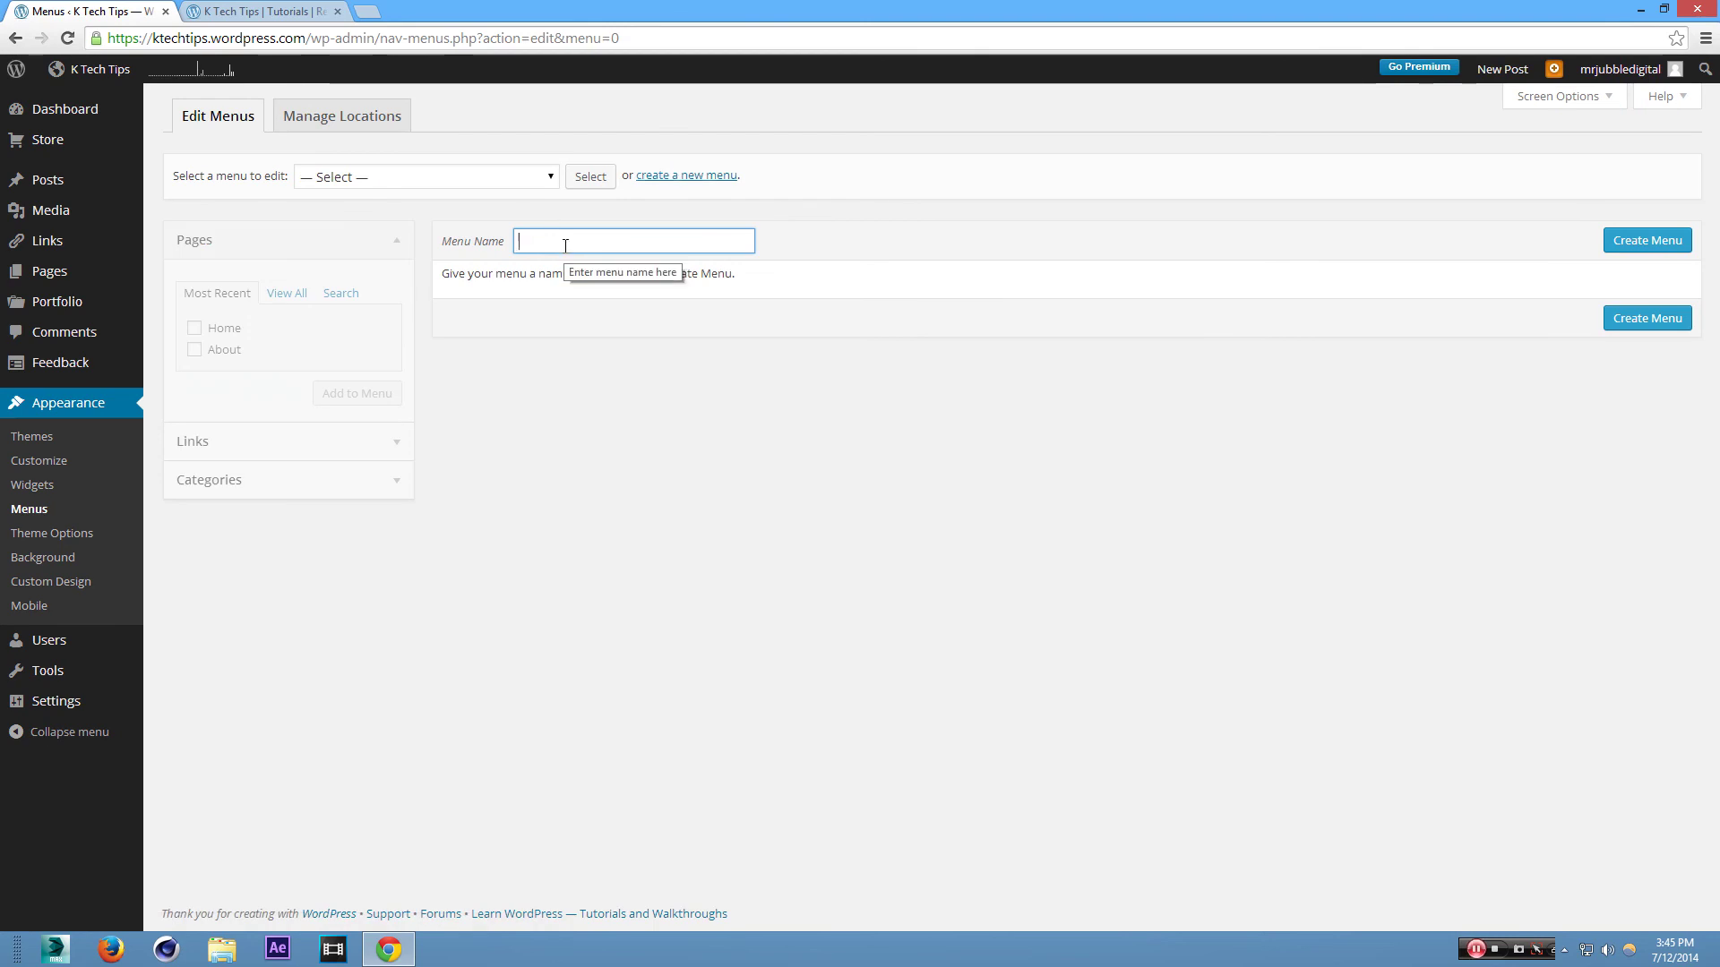
pyautogui.write('Bottom')
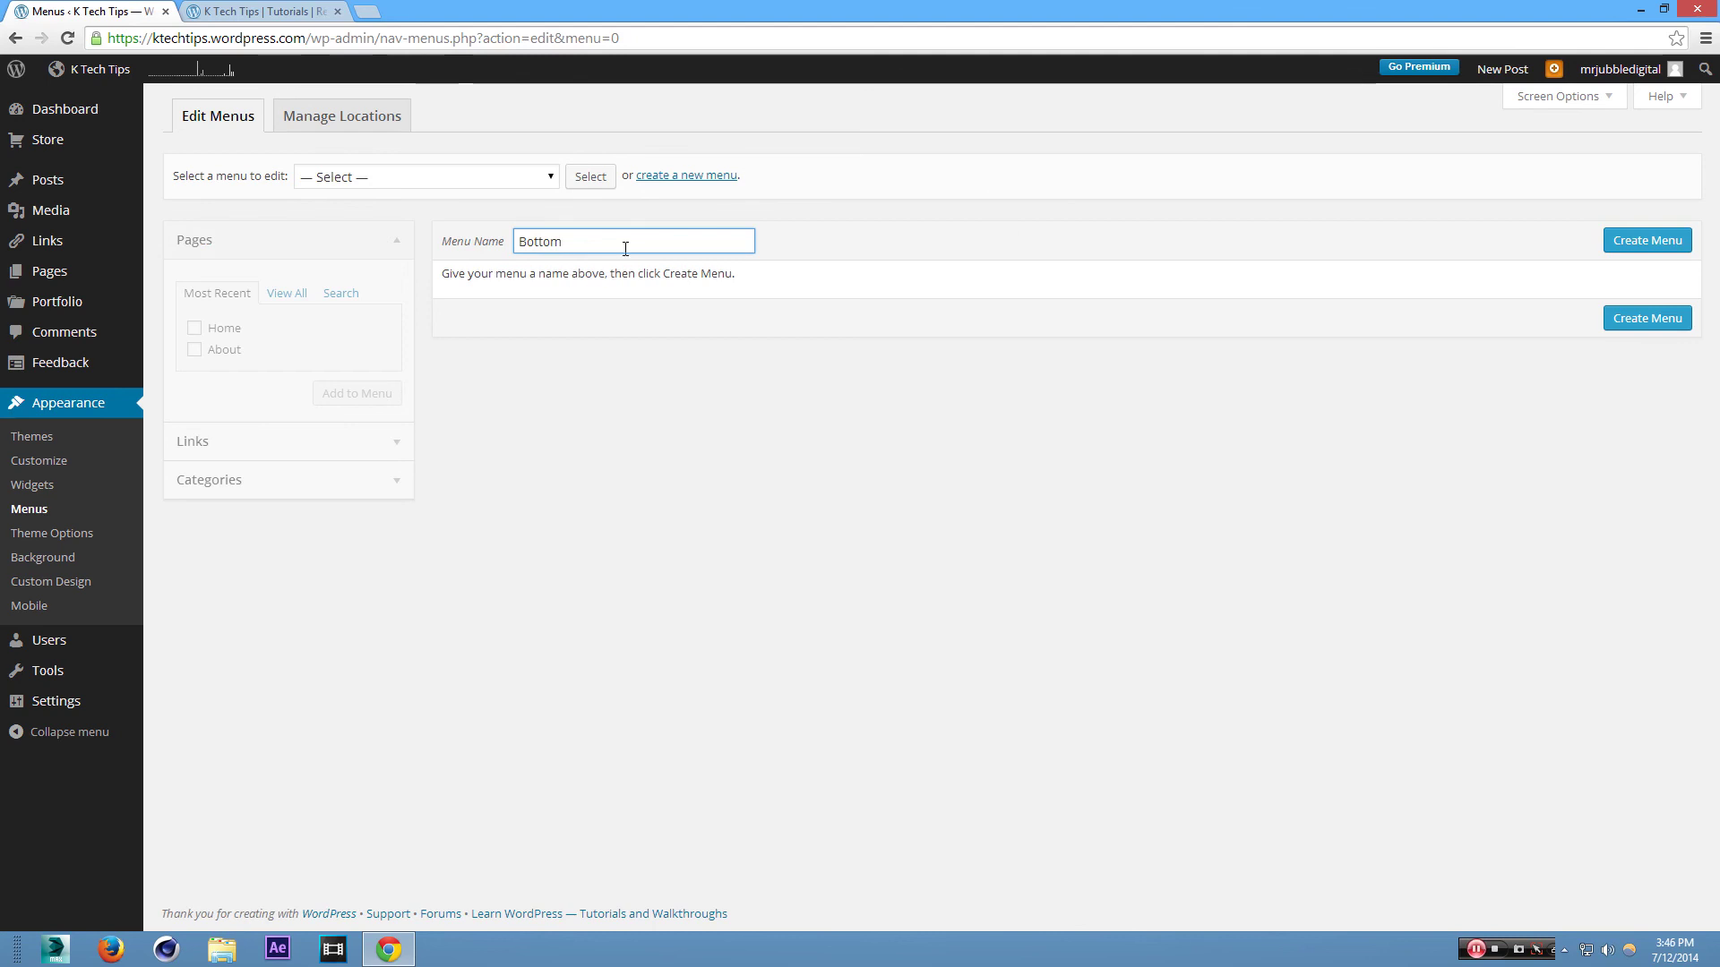
pyautogui.click(1658, 240)
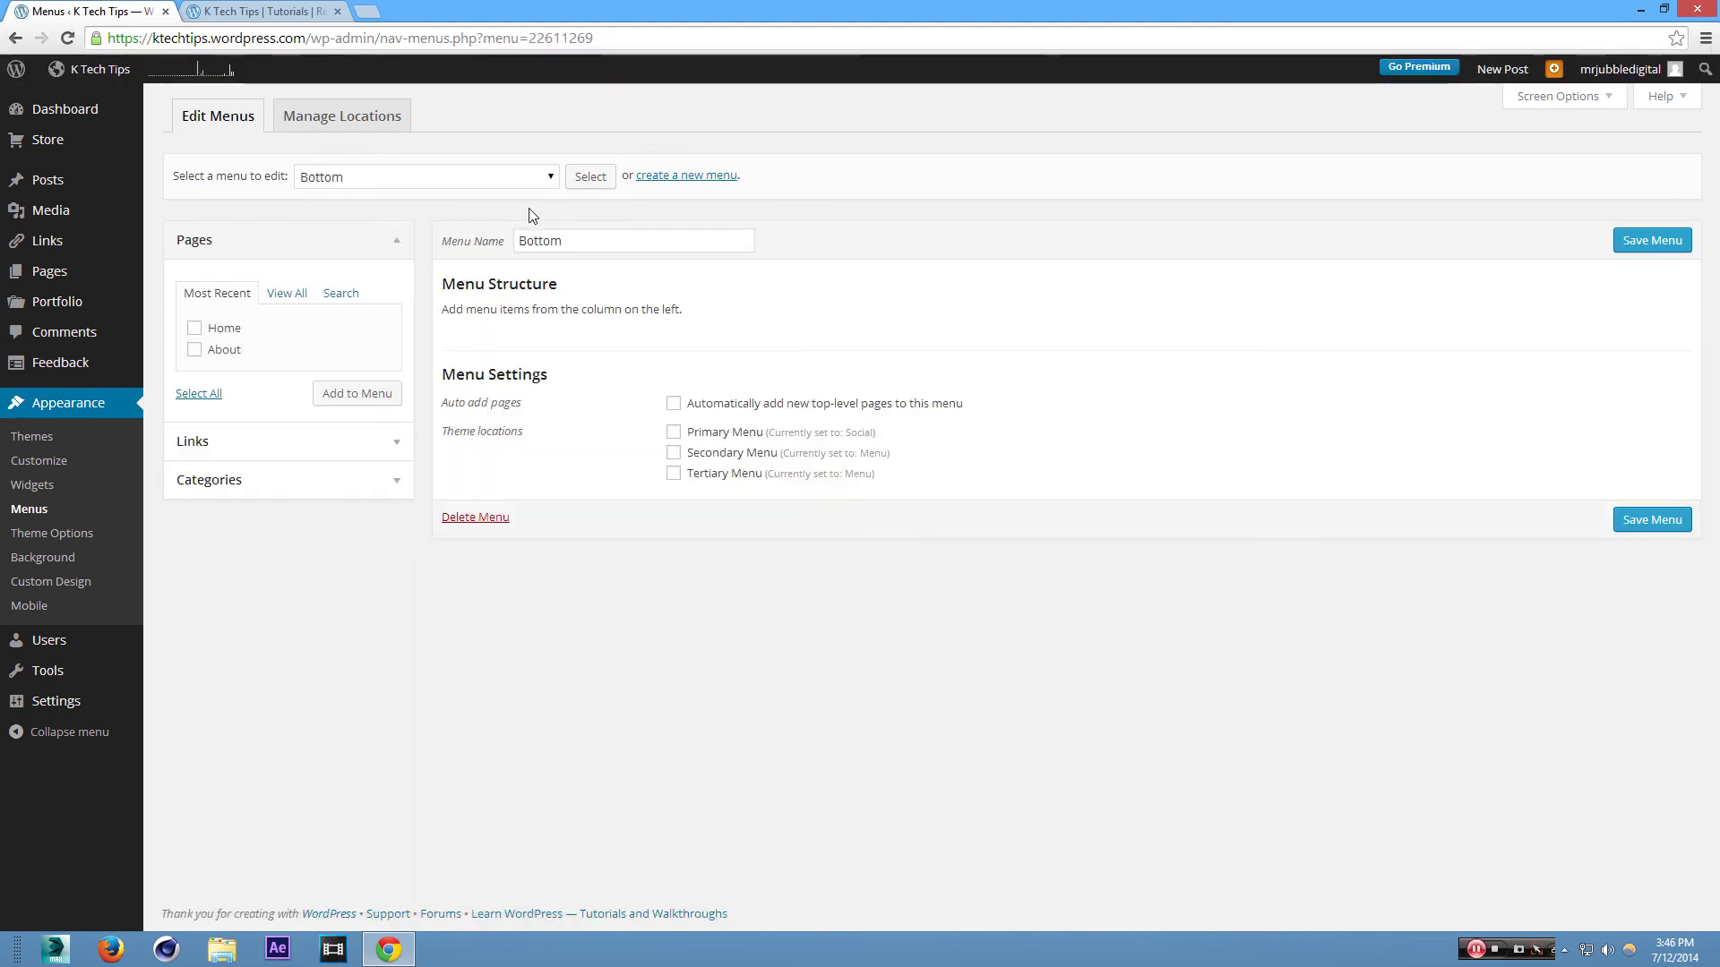
# Check the live footer, then view locations: Social on Primary, Menu on Secondary and Tertiary
pyautogui.click(242, 9)
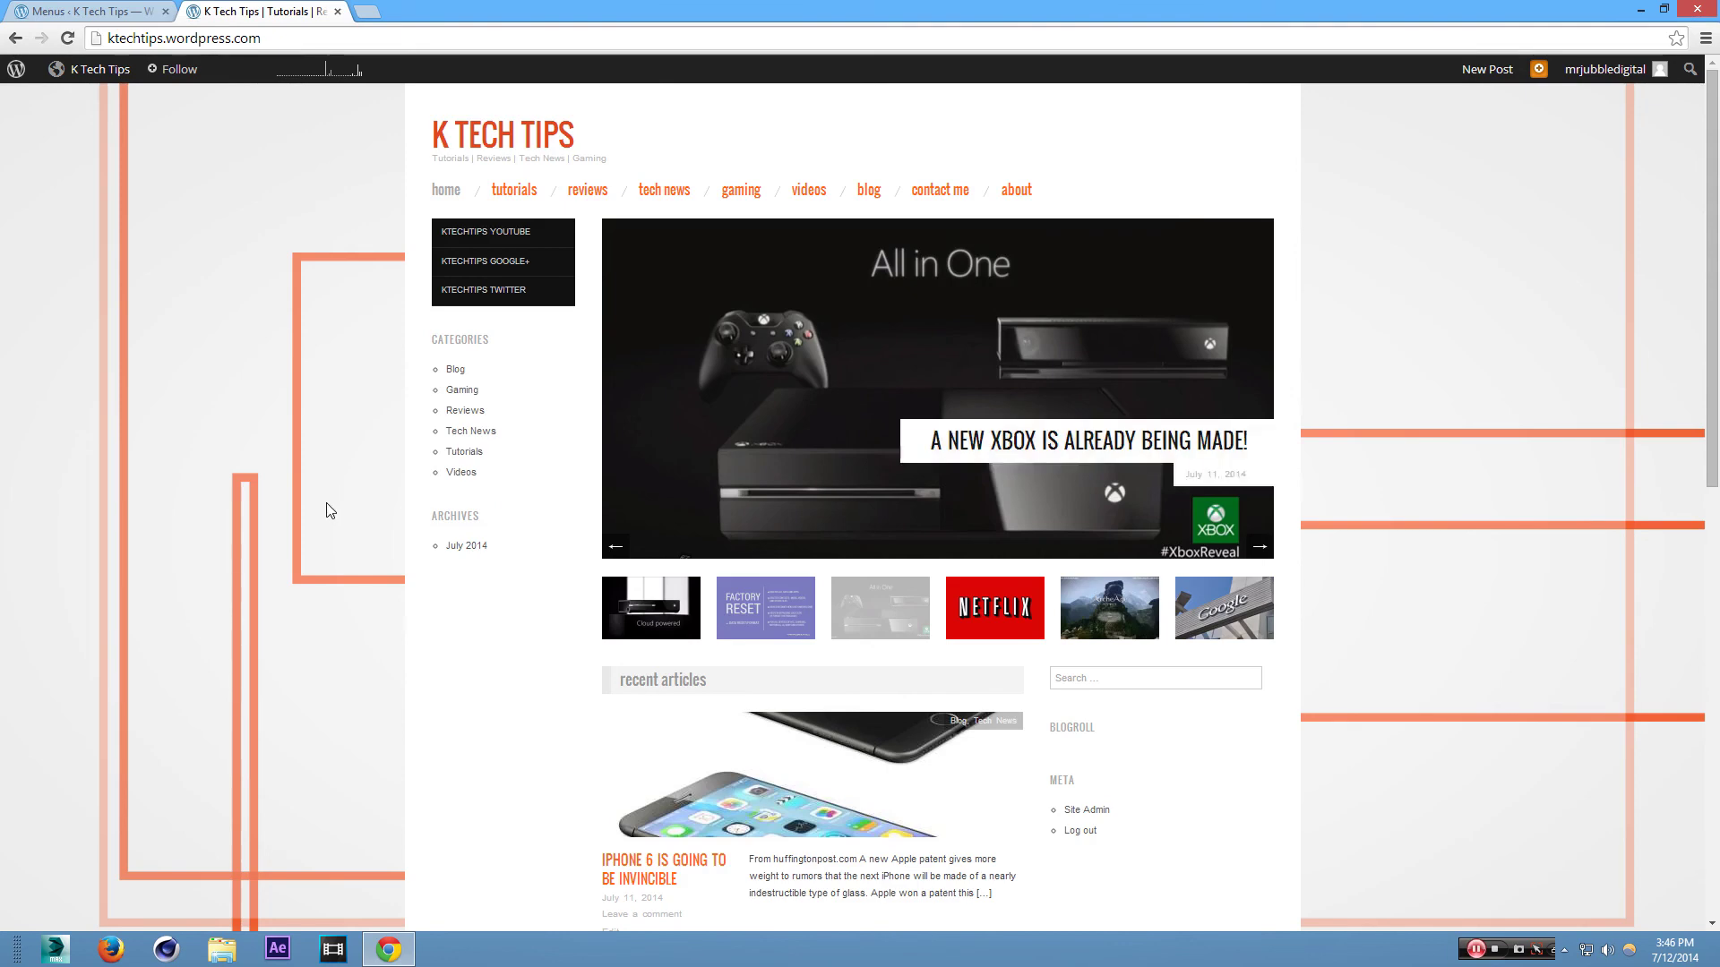
pyautogui.scroll(-5, 325, 507)
pyautogui.scroll(-4, 413, 535)
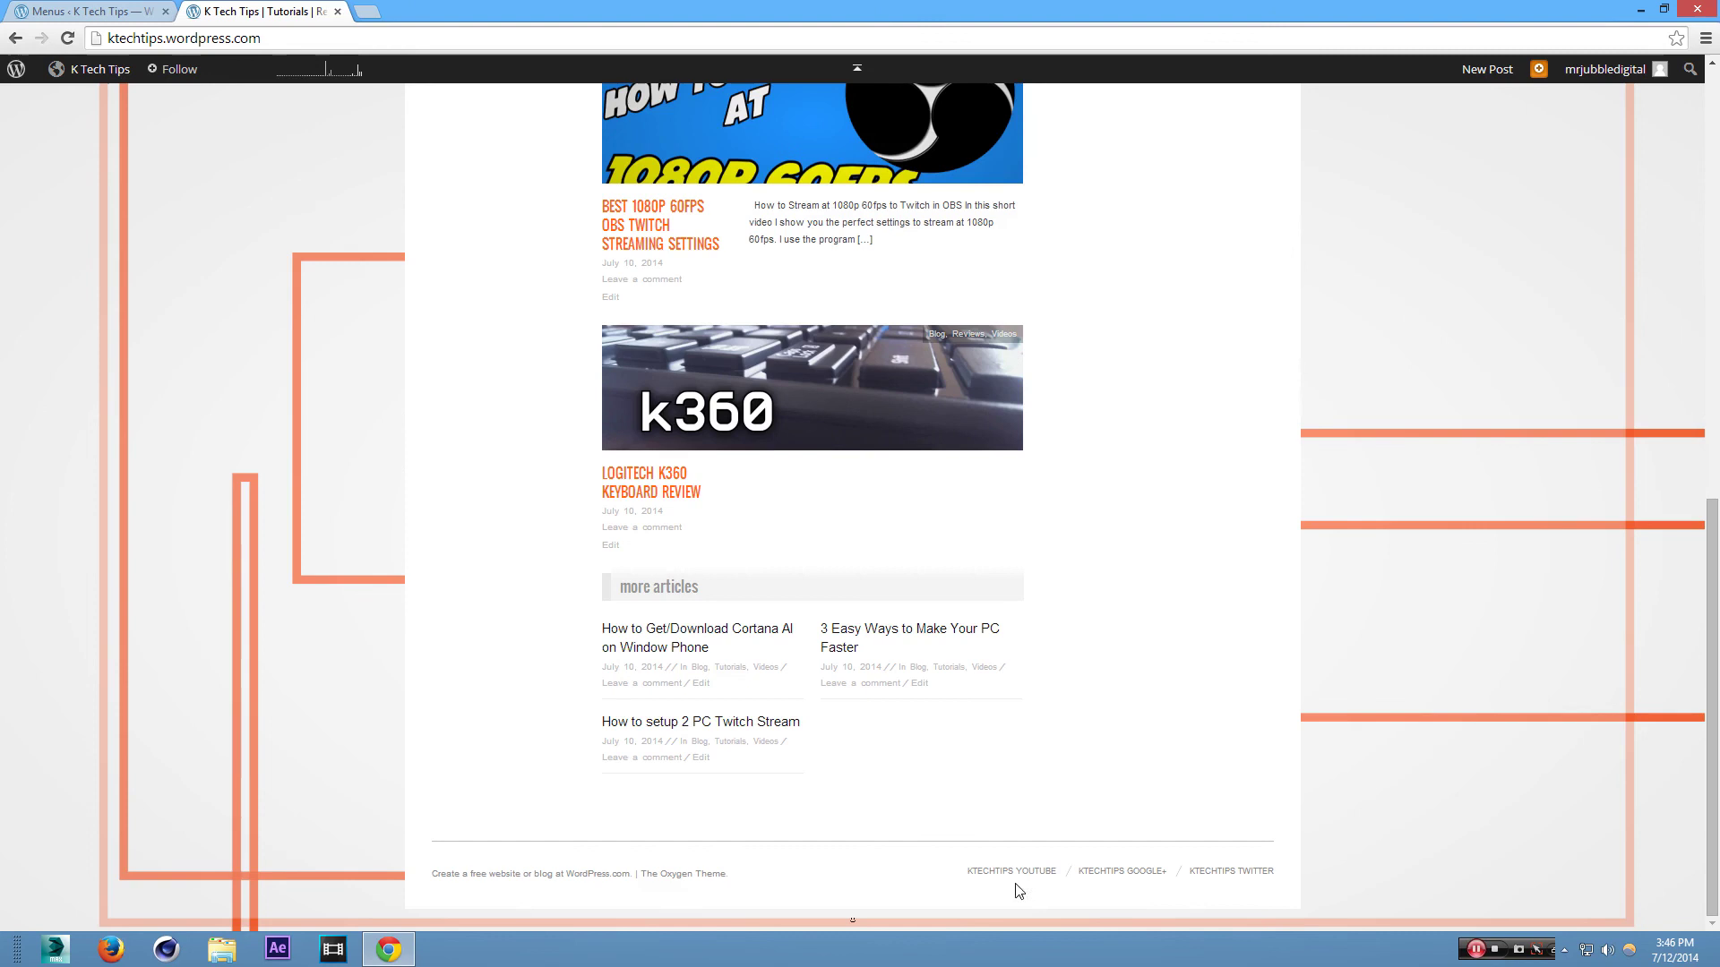
pyautogui.click(106, 9)
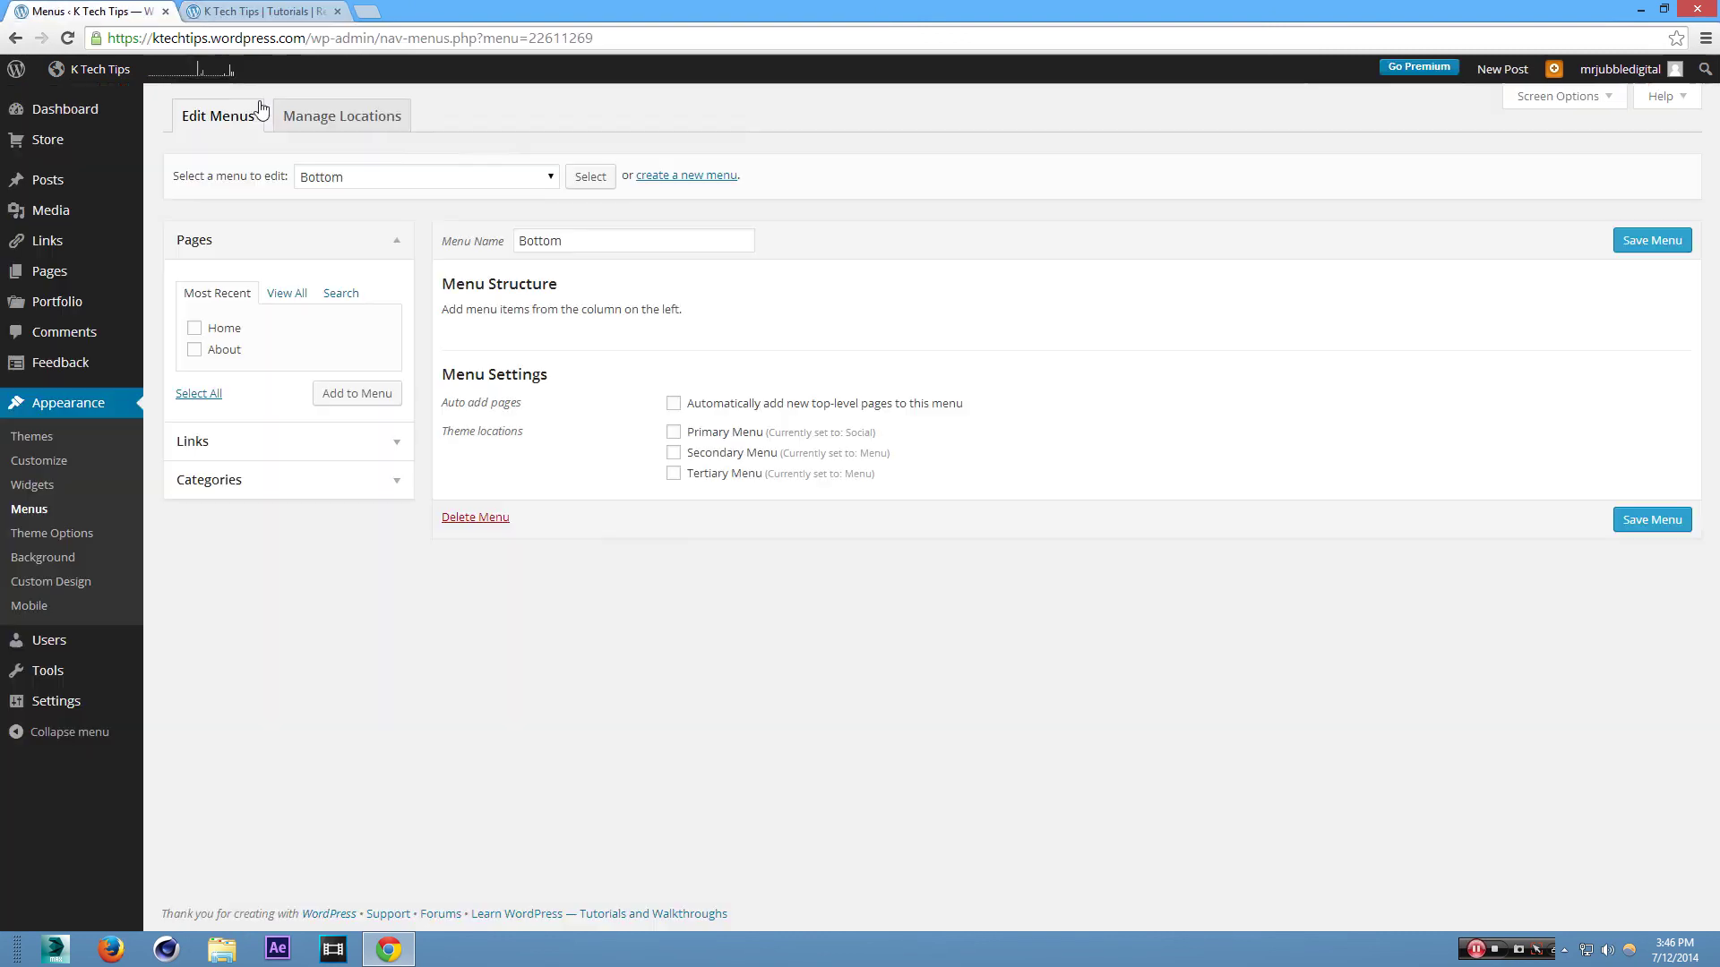
pyautogui.click(324, 118)
pyautogui.click(269, 10)
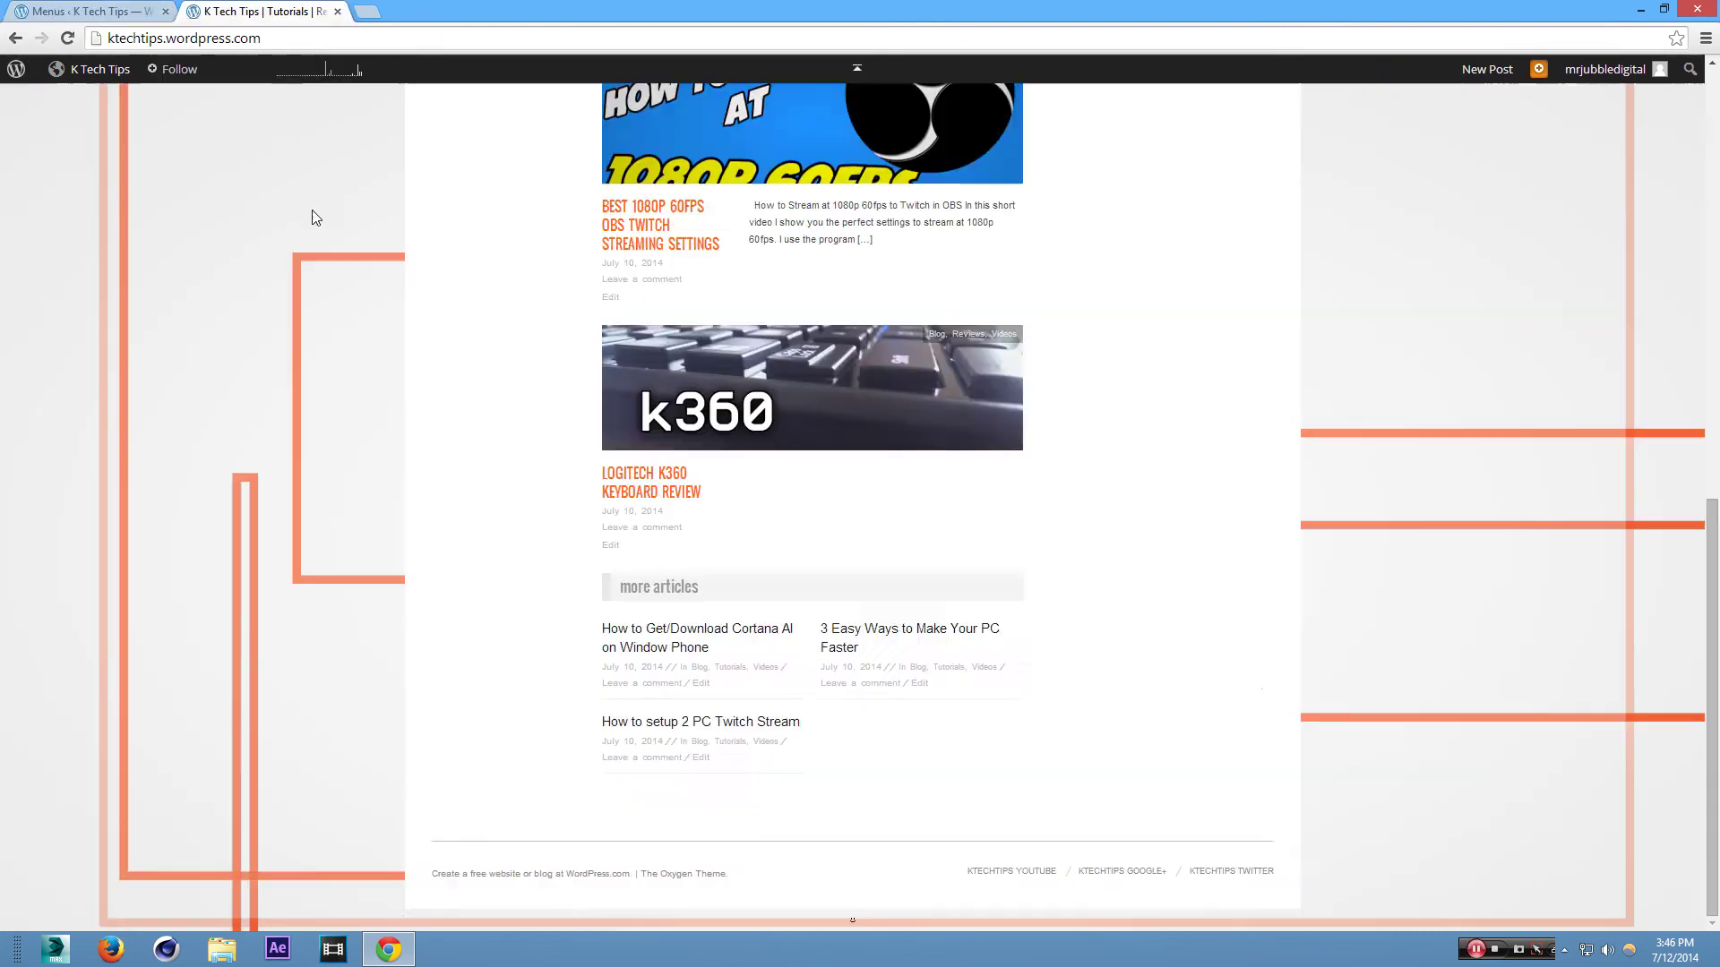
pyautogui.scroll(10, 549, 445)
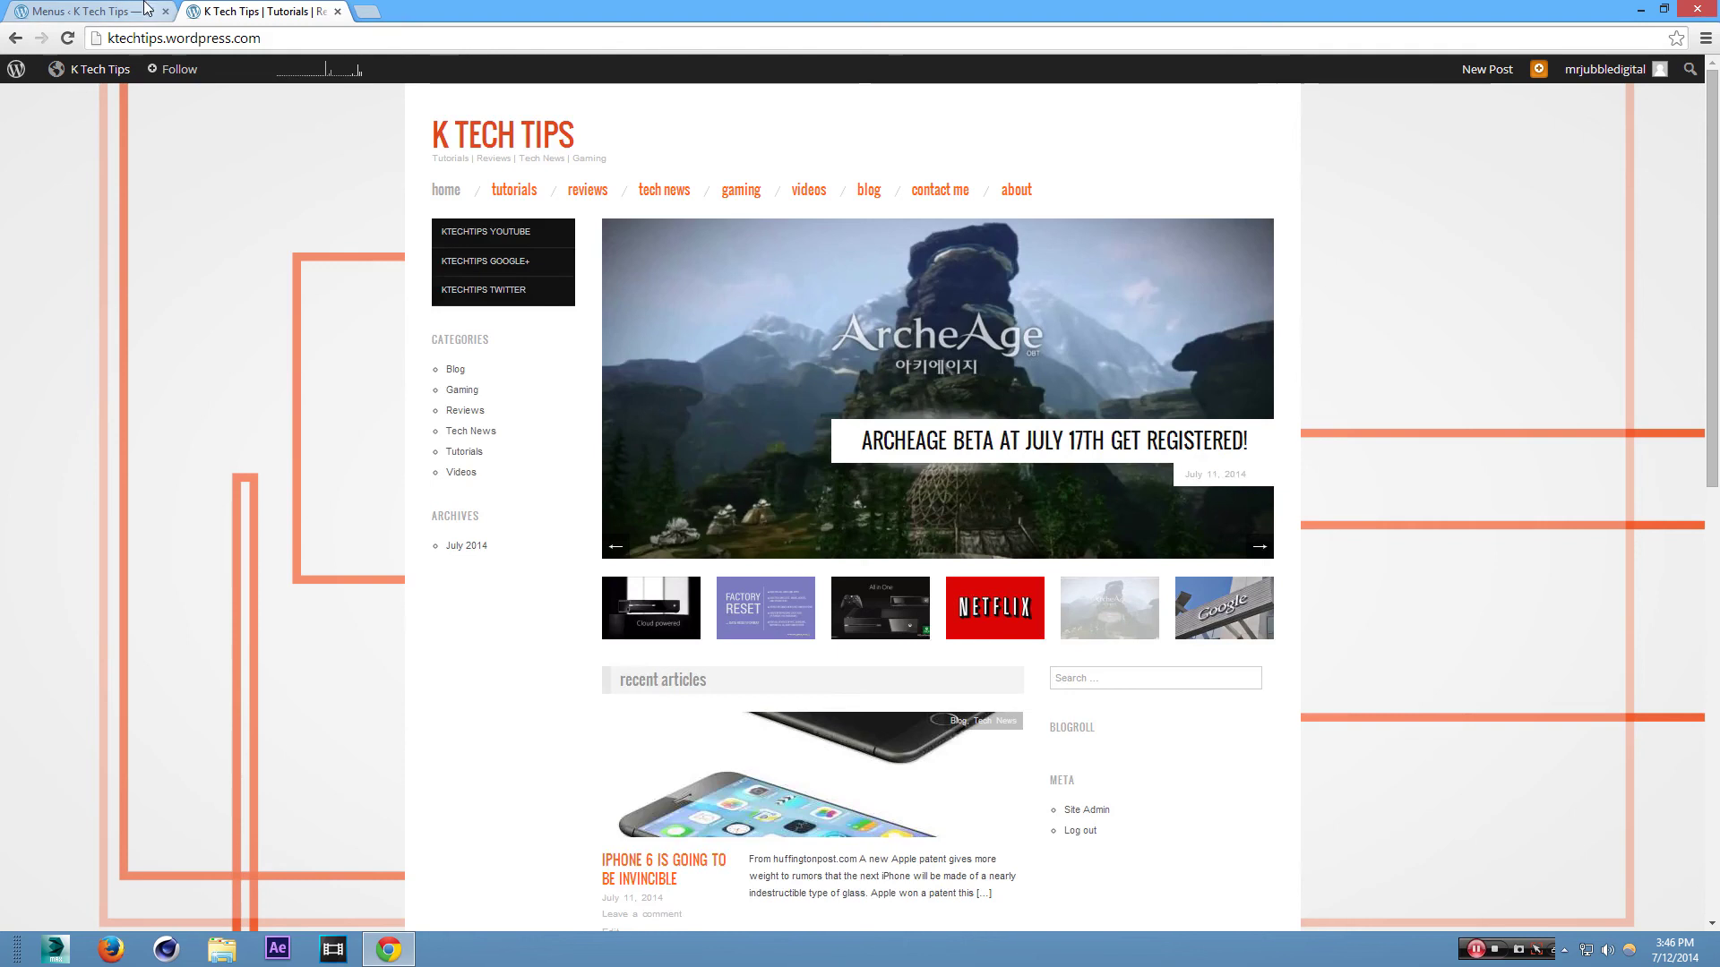
pyautogui.hotkey('ctrl', 'Tab')
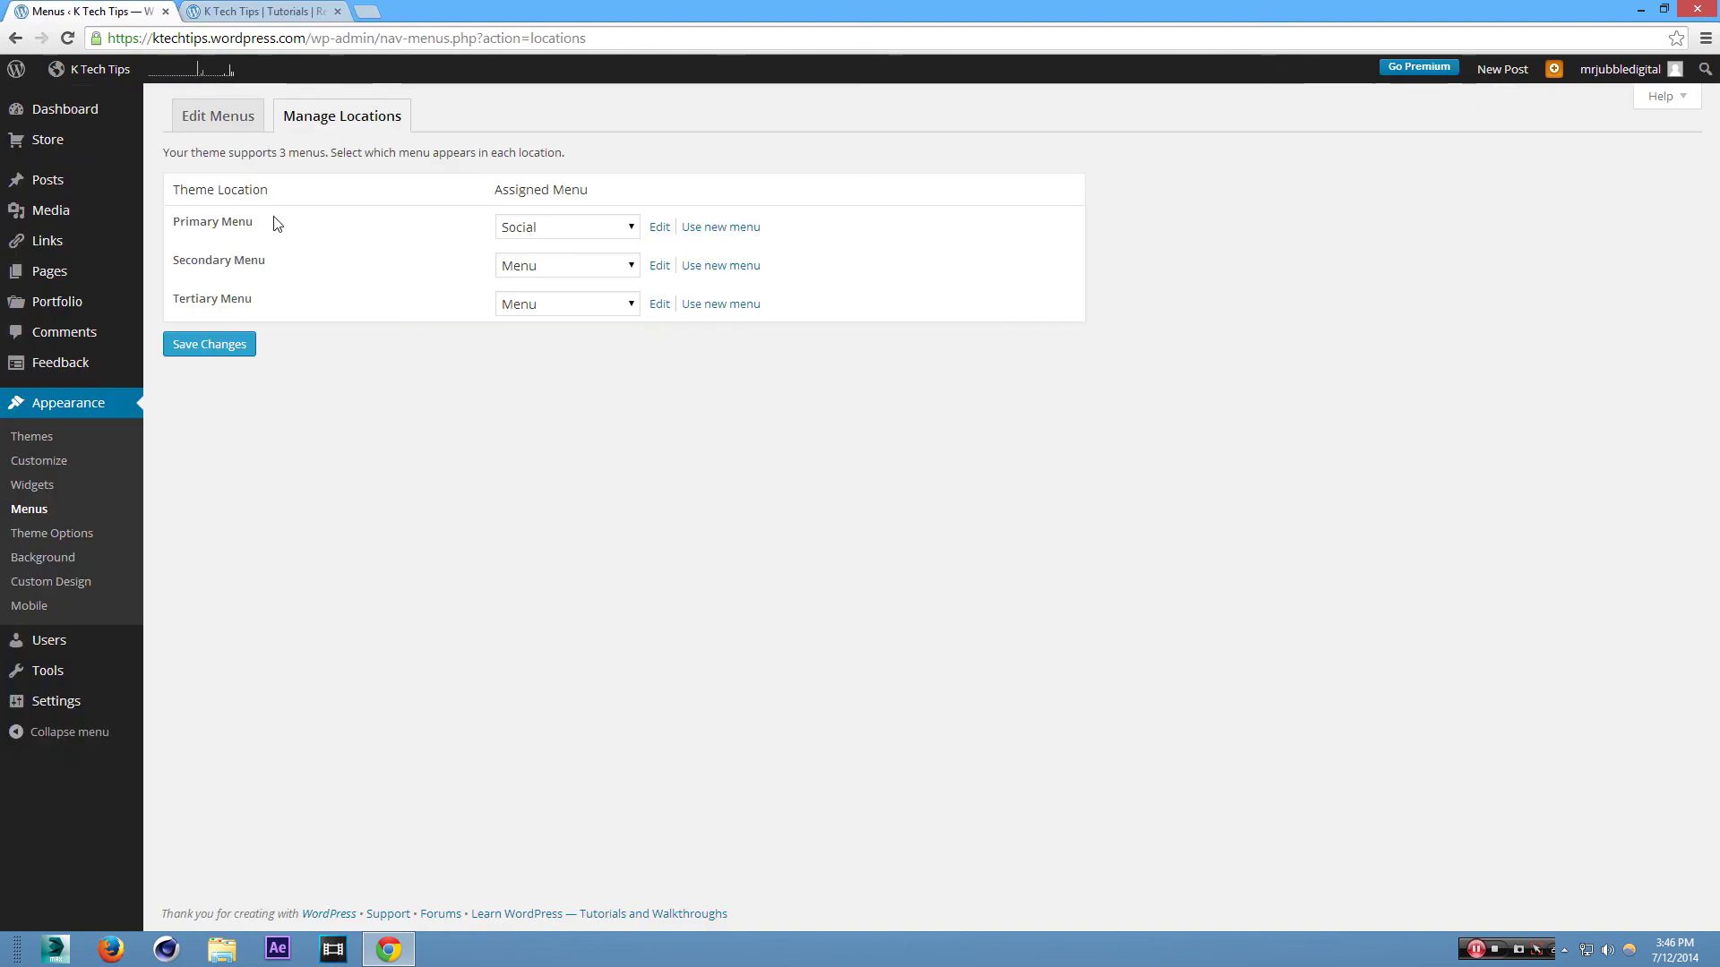
pyautogui.click(244, 10)
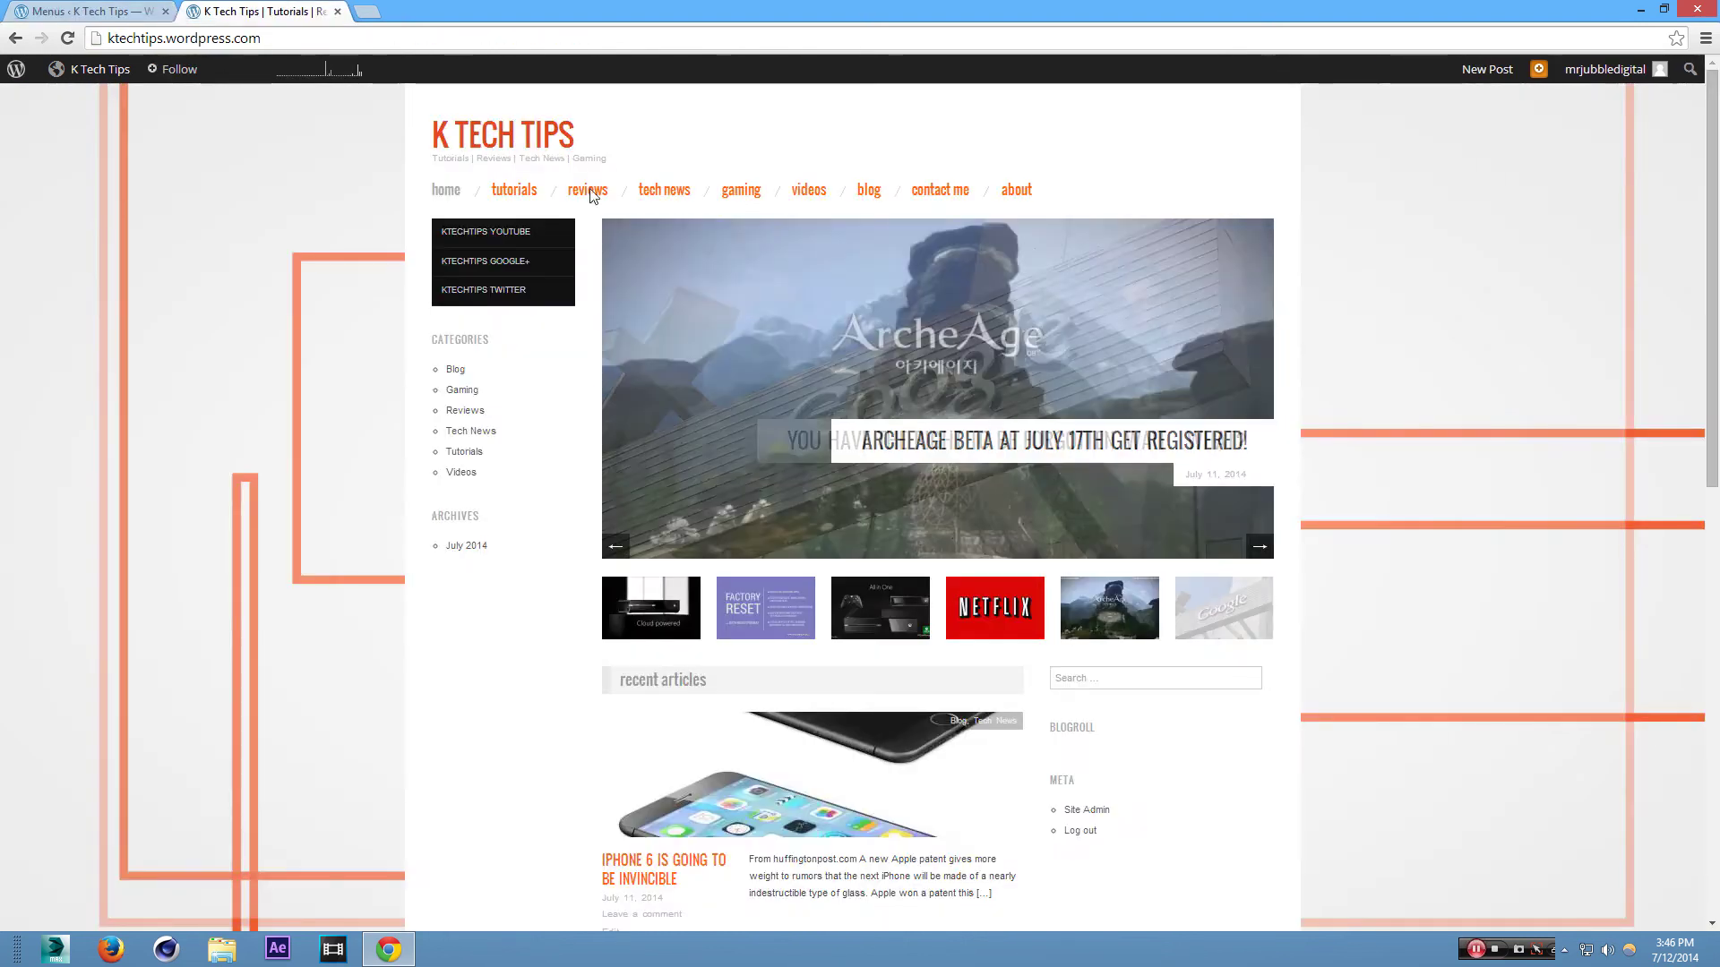
pyautogui.click(107, 10)
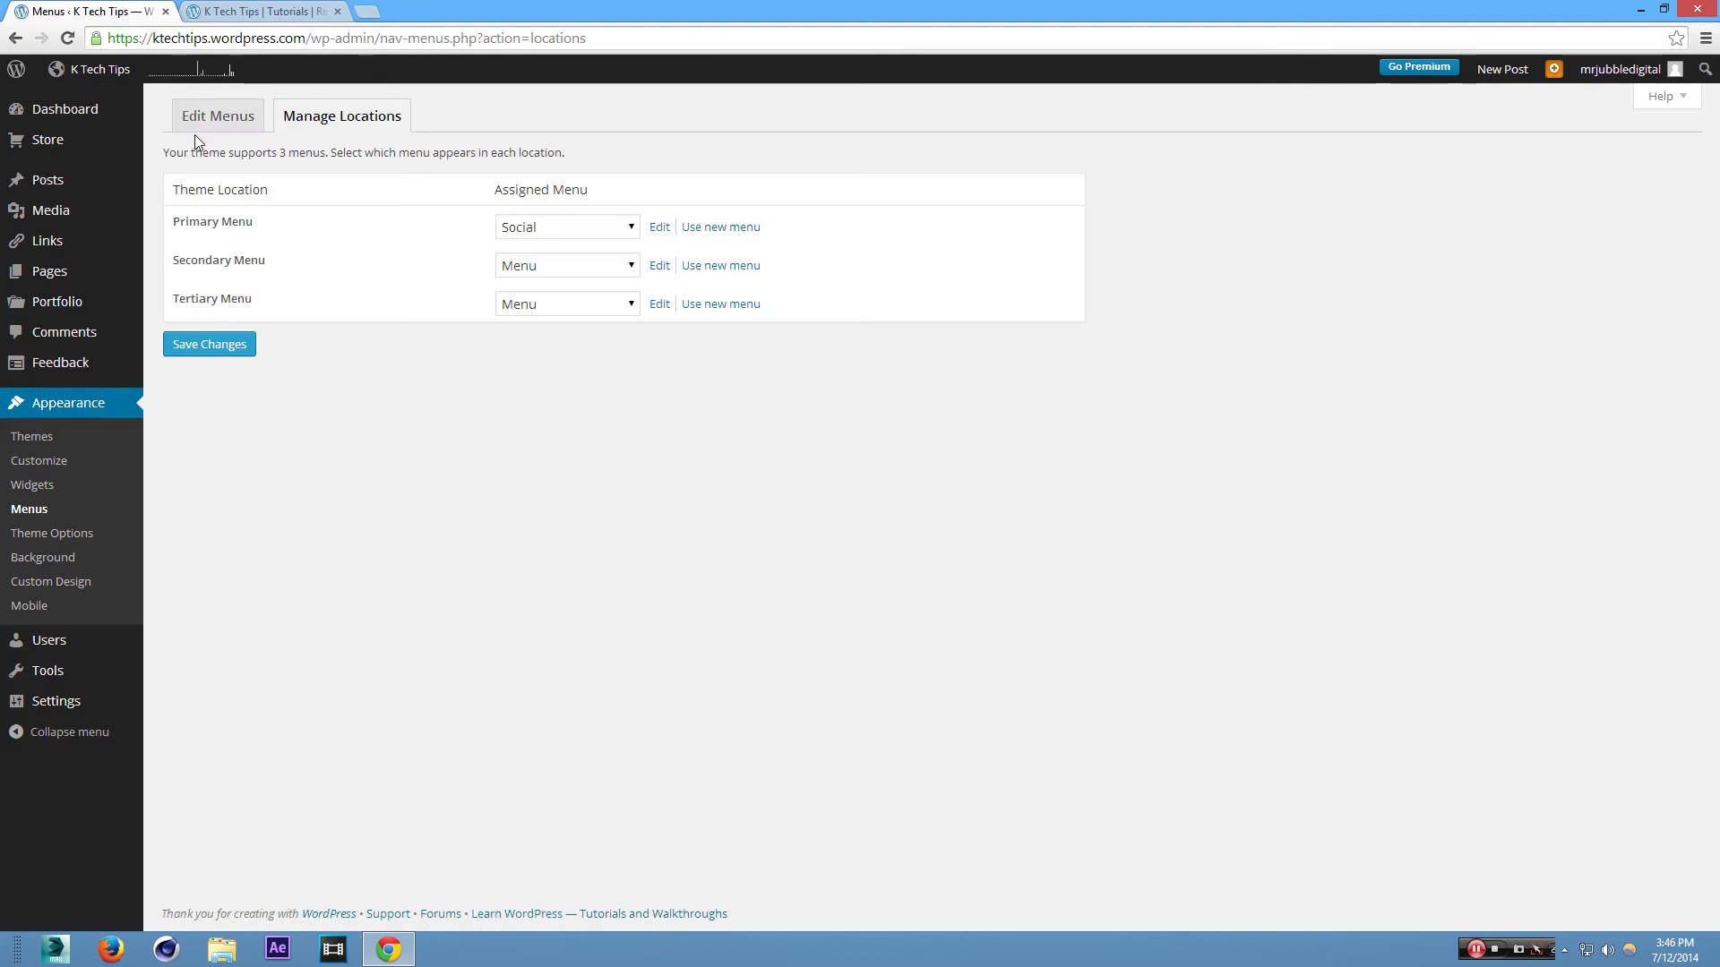
# Add Home and the Blog, Videos, Tech News, Tutorials, Gaming and Reviews categories to Bottom
pyautogui.click(204, 131)
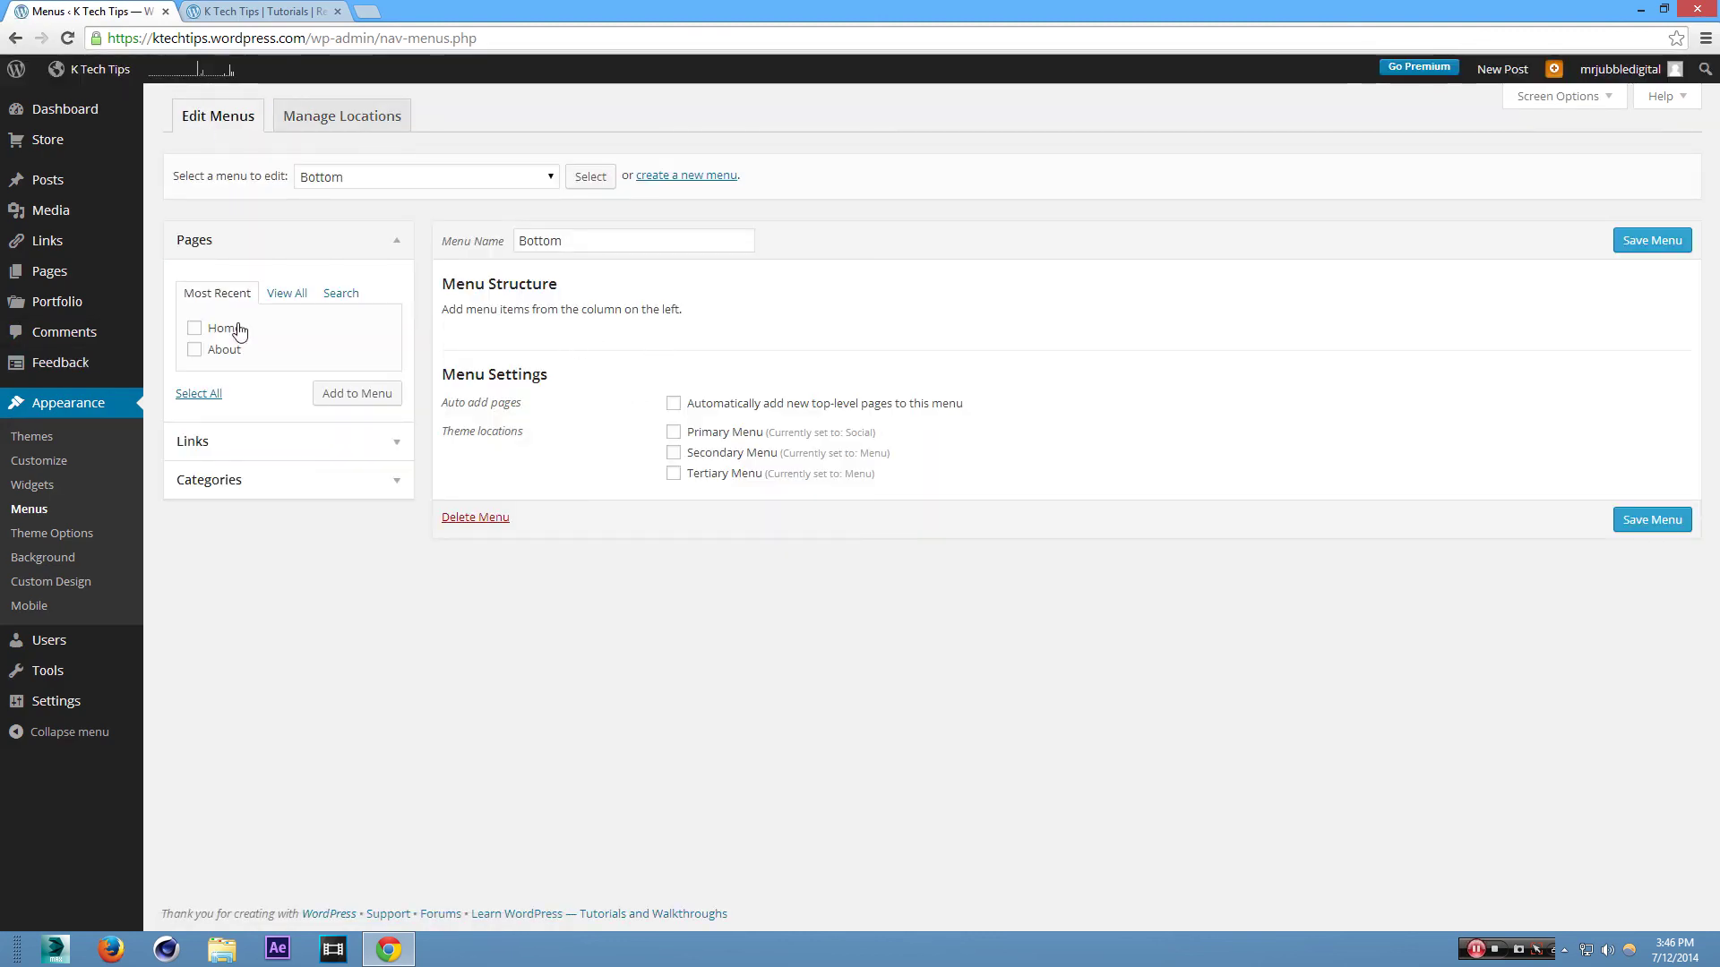
pyautogui.click(322, 394)
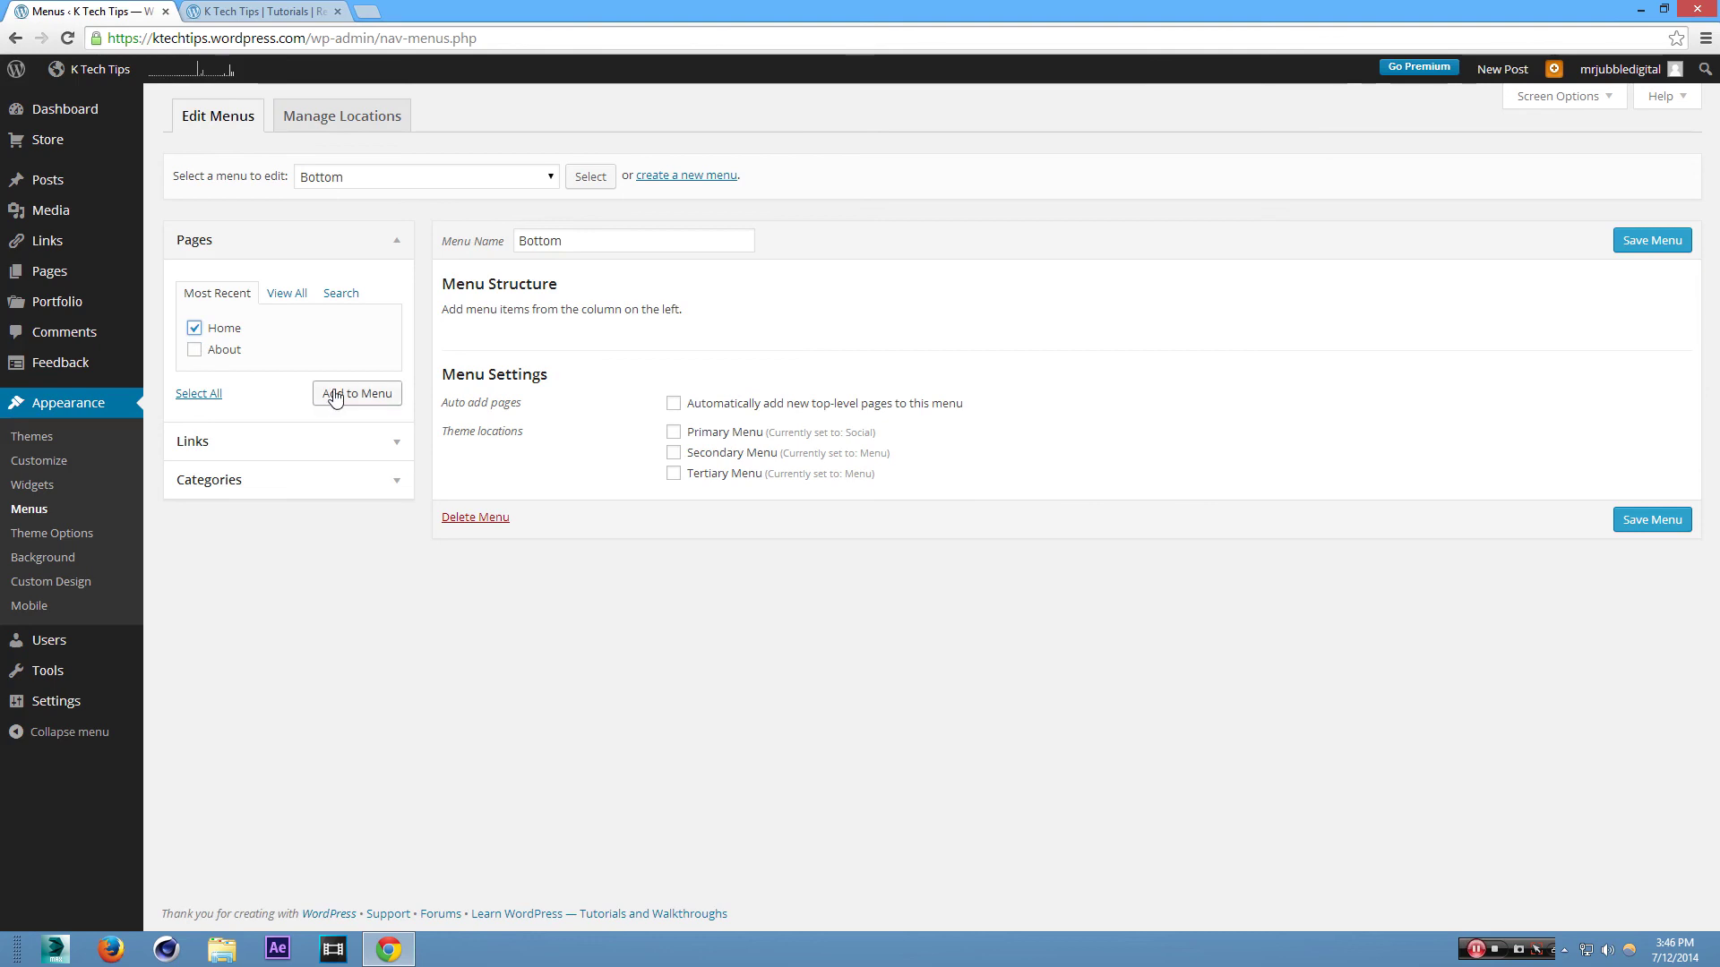
pyautogui.click(277, 448)
pyautogui.click(301, 461)
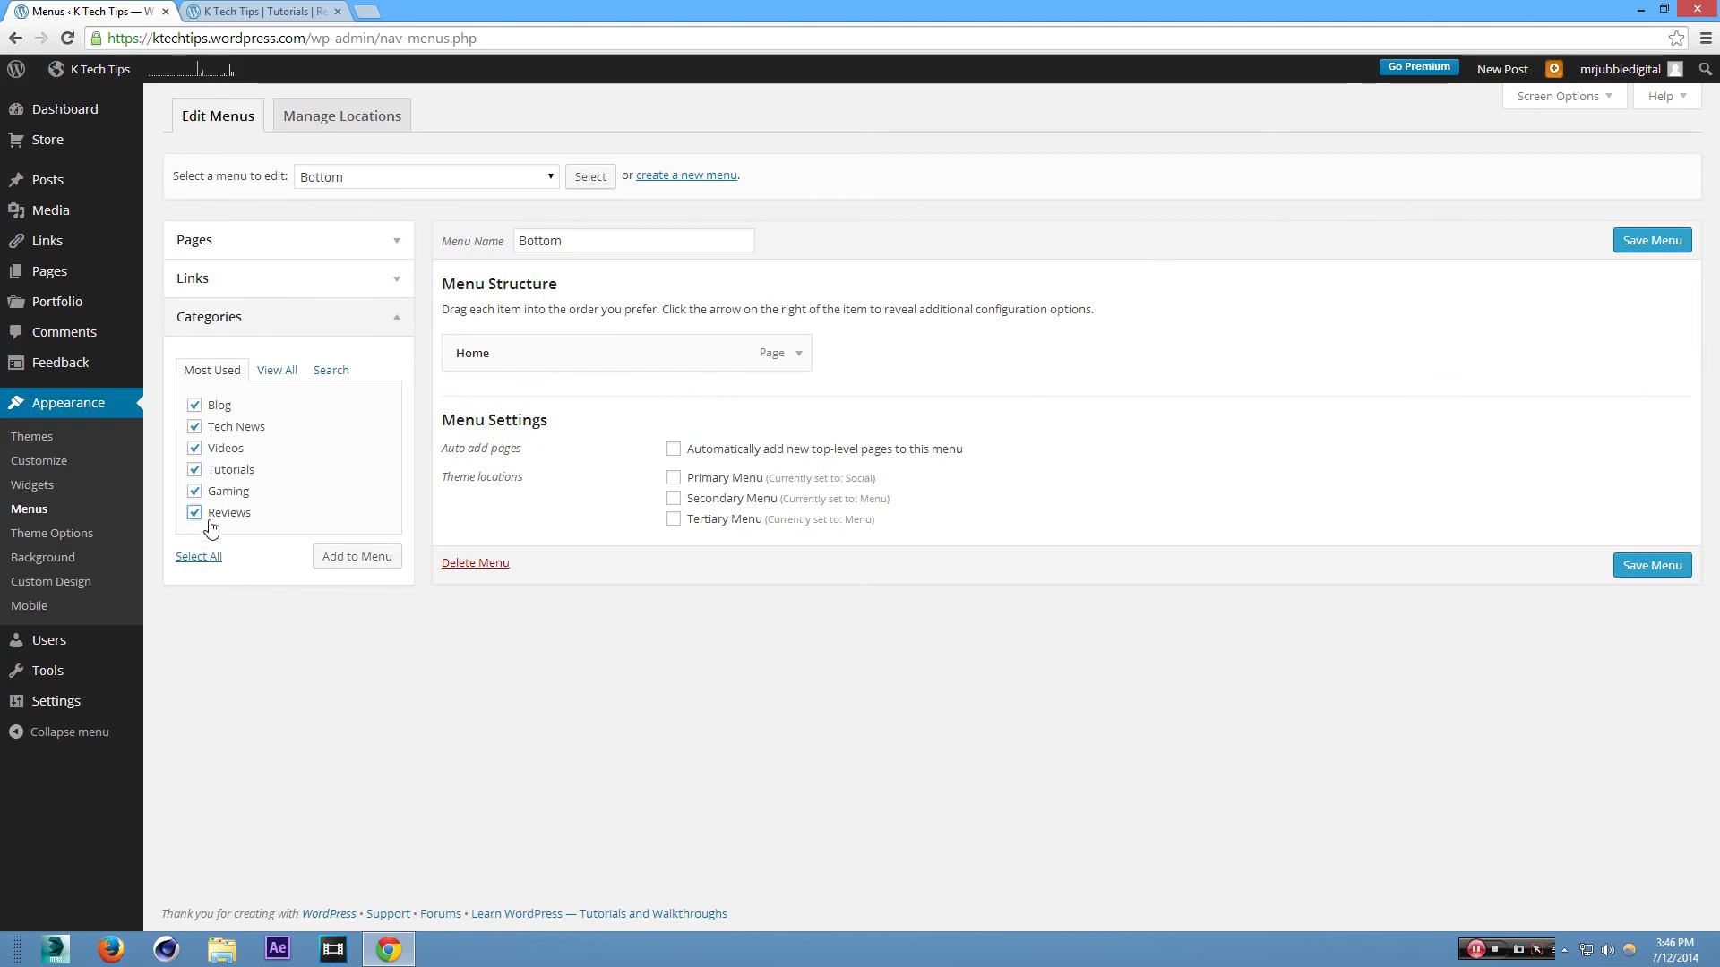
pyautogui.click(341, 563)
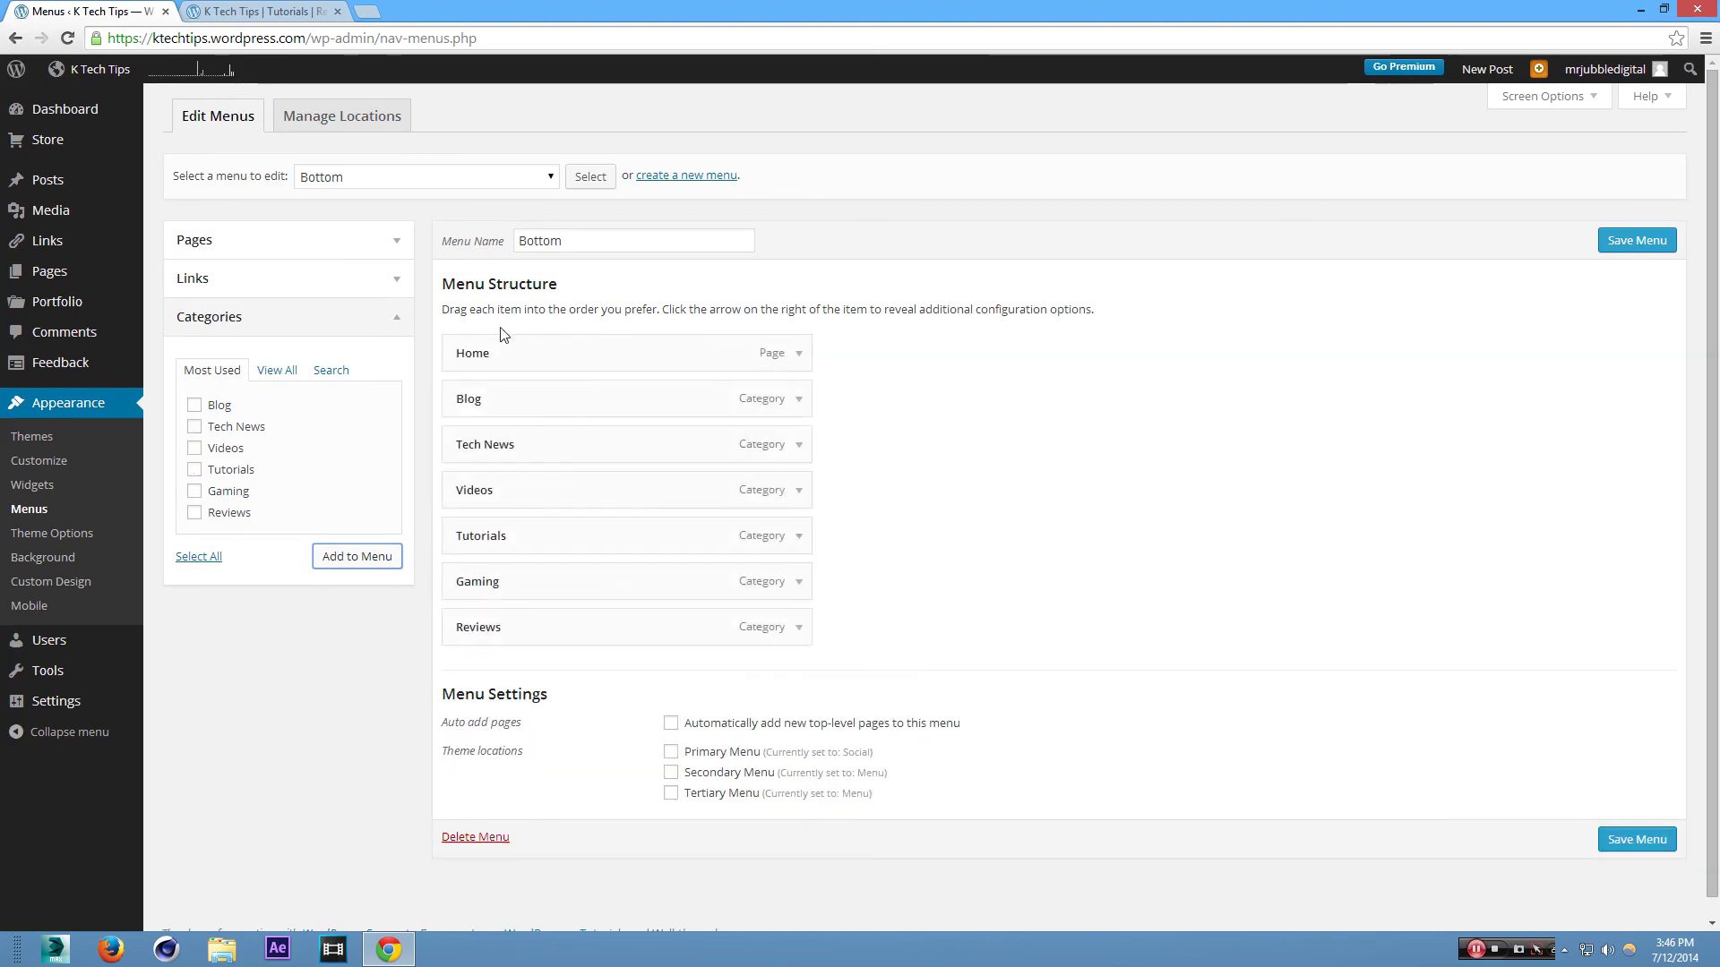
# Reorder the Bottom menu so Videos sits right after Blog
pyautogui.moveTo(561, 503)
pyautogui.mouseDown()
pyautogui.moveTo(535, 426)
pyautogui.moveTo(545, 442)
pyautogui.moveTo(487, 442)
pyautogui.moveTo(586, 513)
pyautogui.mouseUp()
pyautogui.click(936, 525)
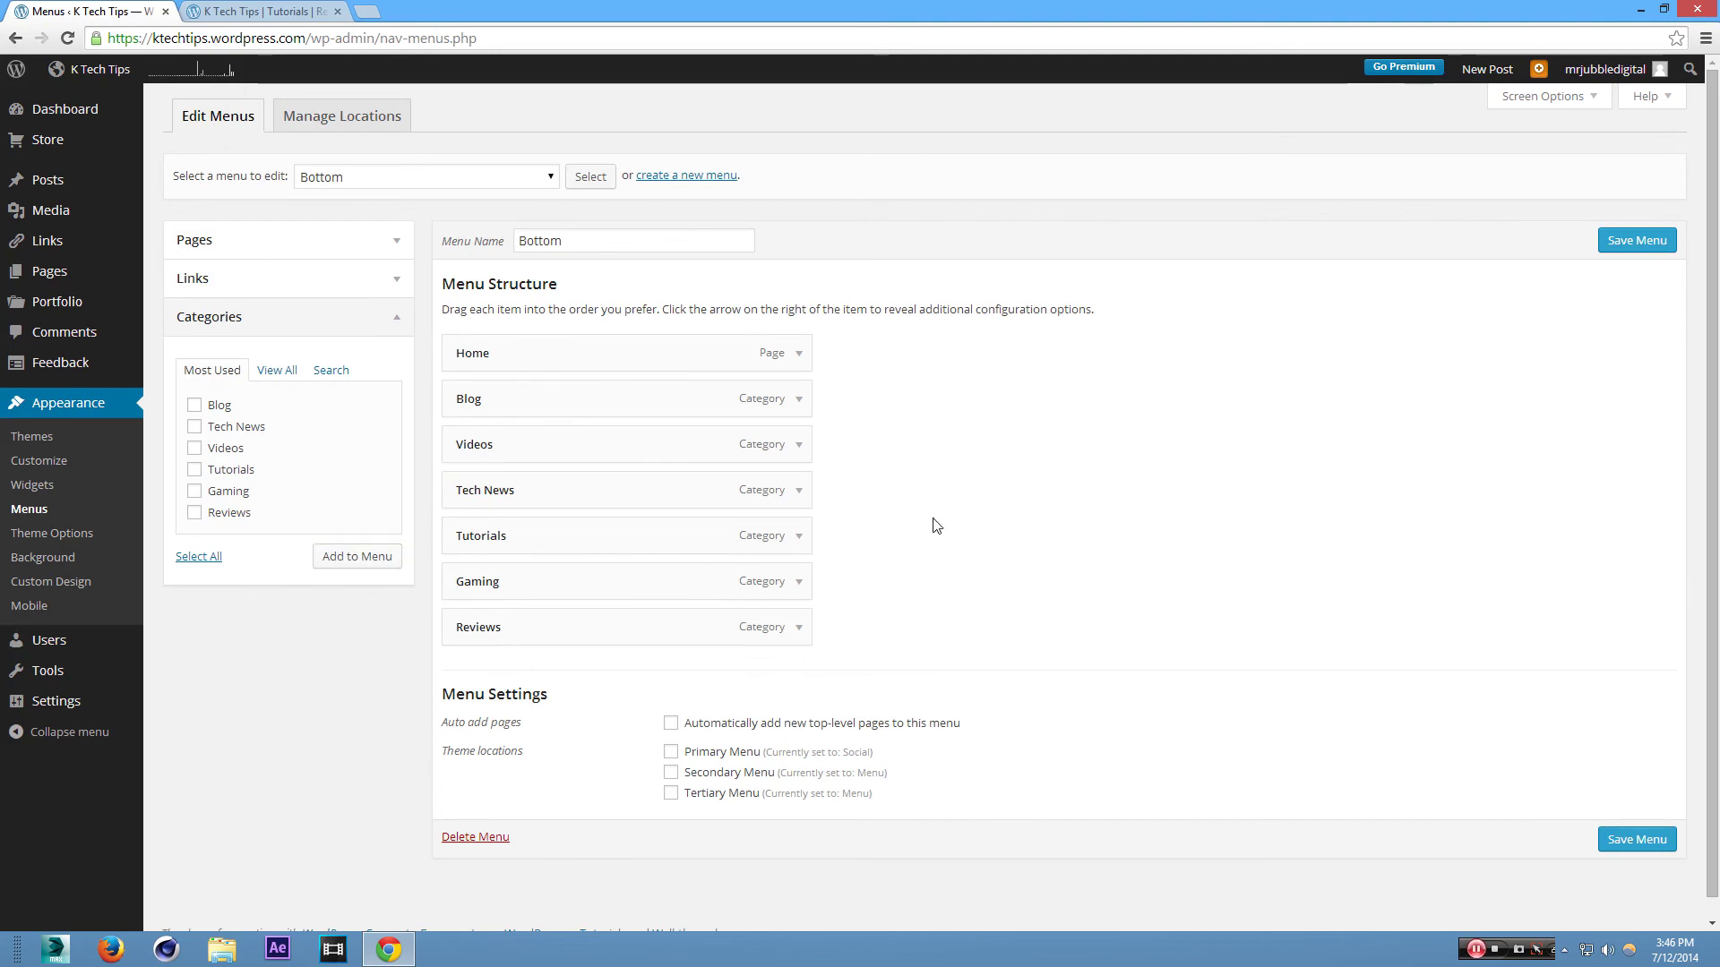
pyautogui.click(351, 125)
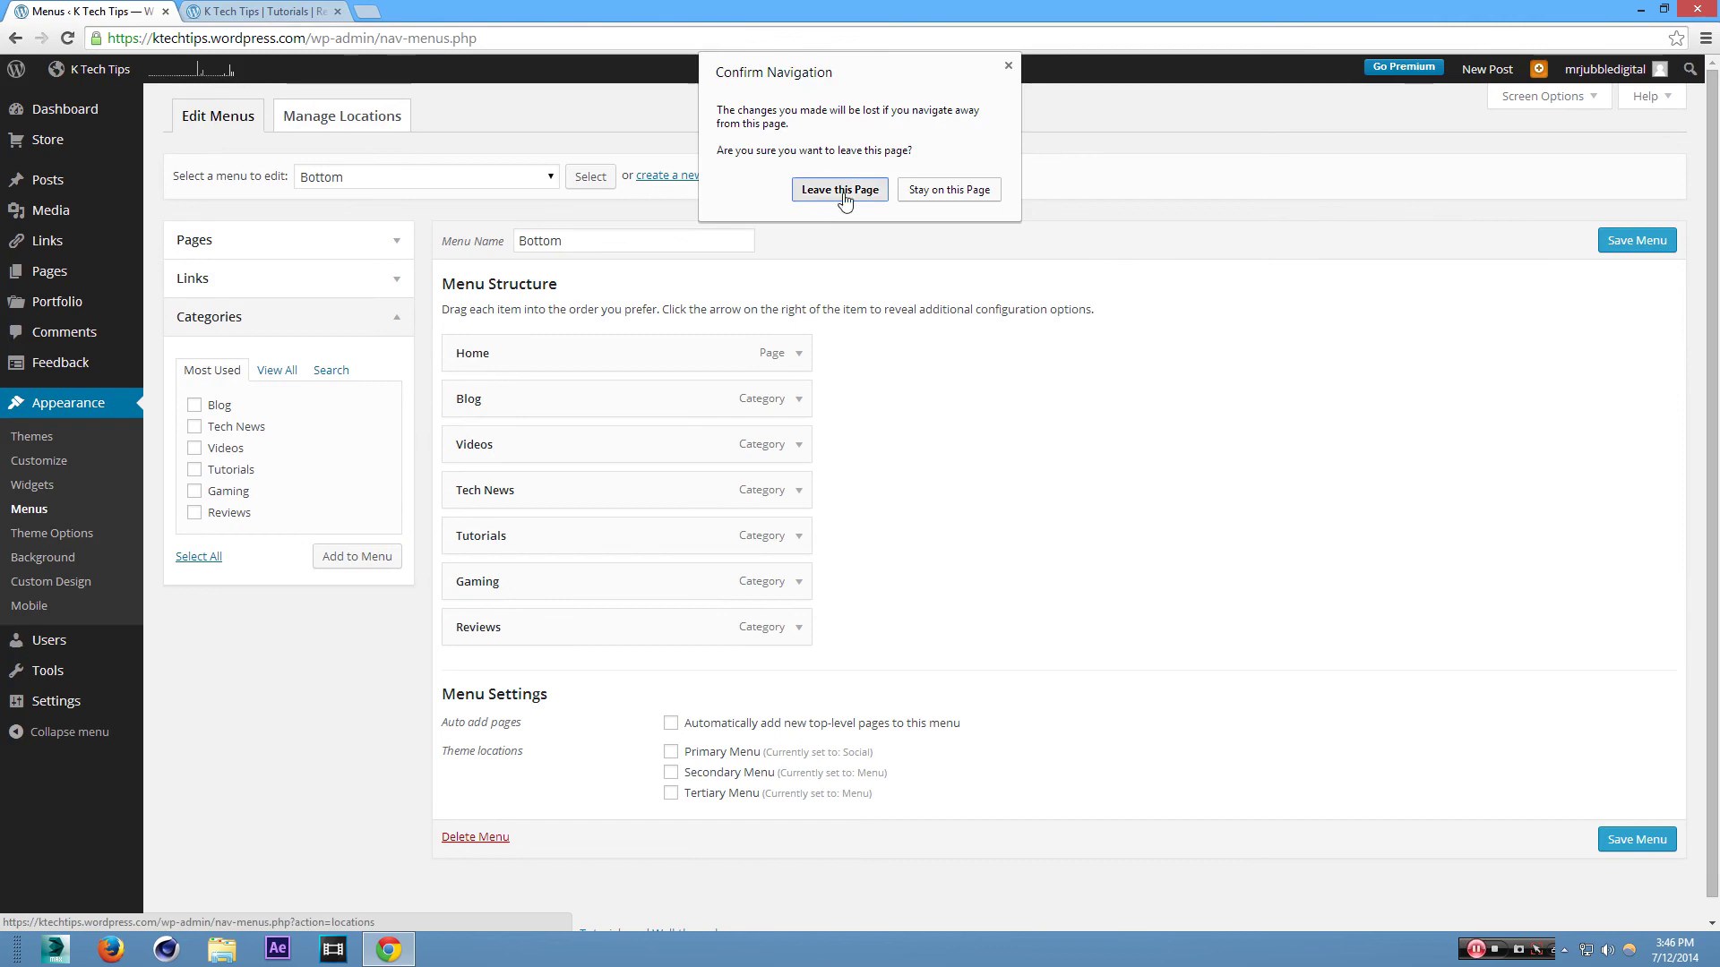
# Leave the menu editor unsaved, keep Primary on Social, and compare with the live site
pyautogui.click(826, 198)
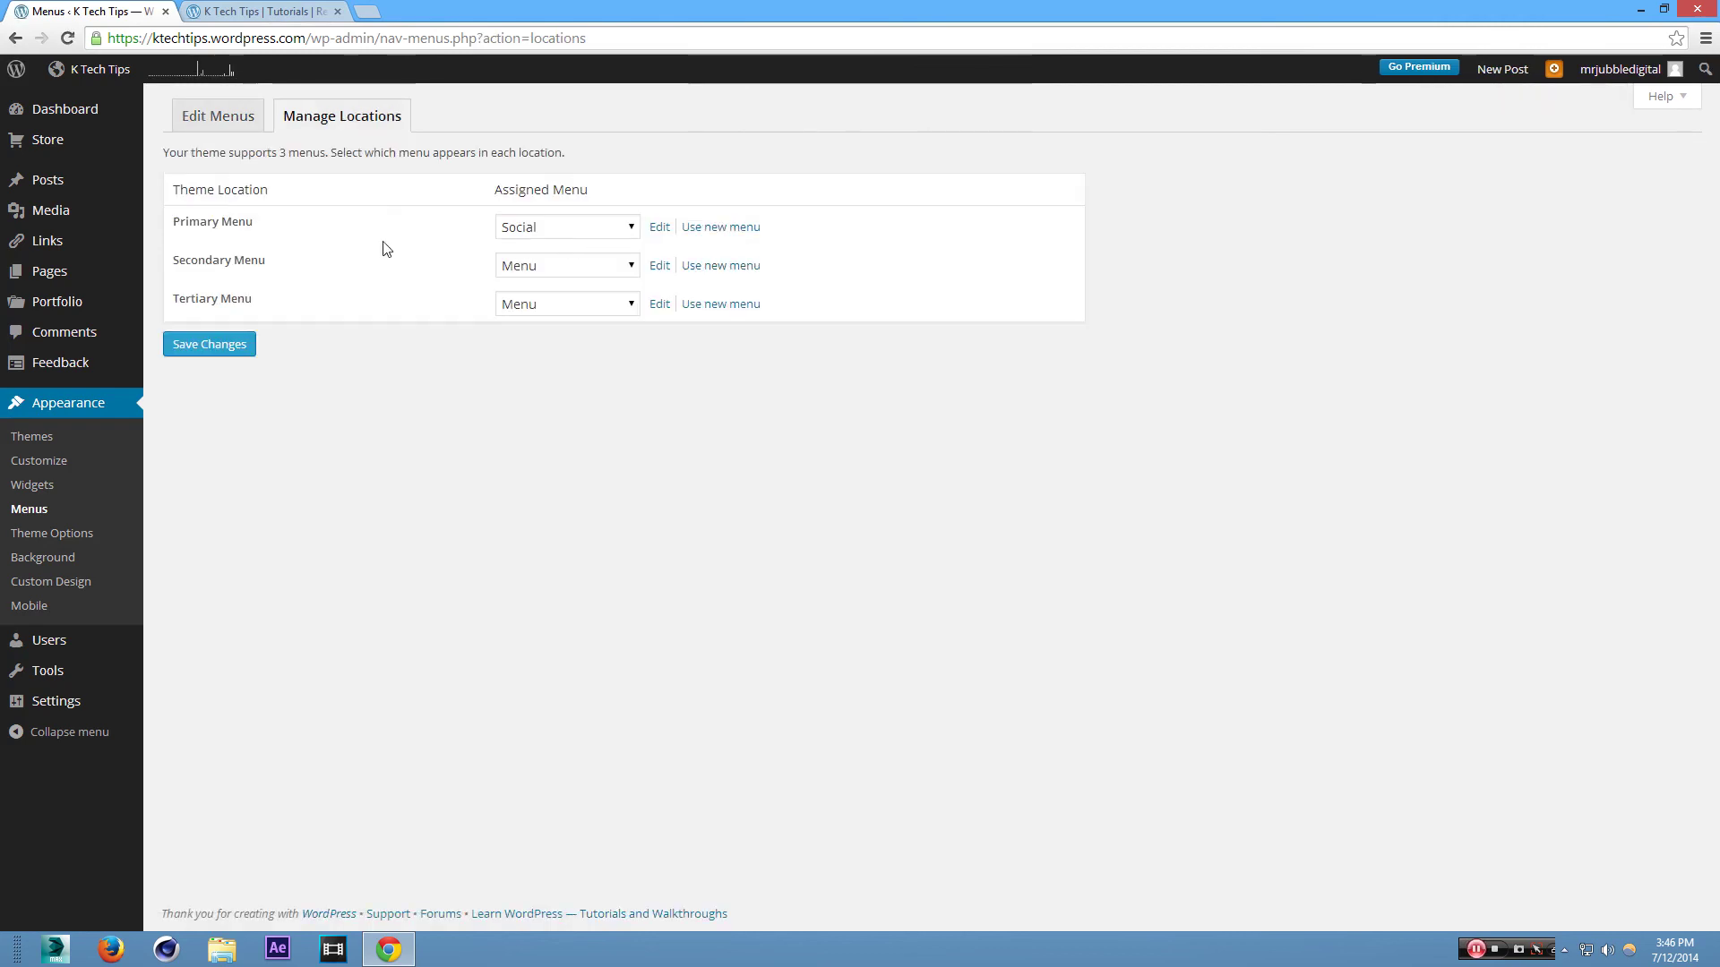
pyautogui.click(592, 226)
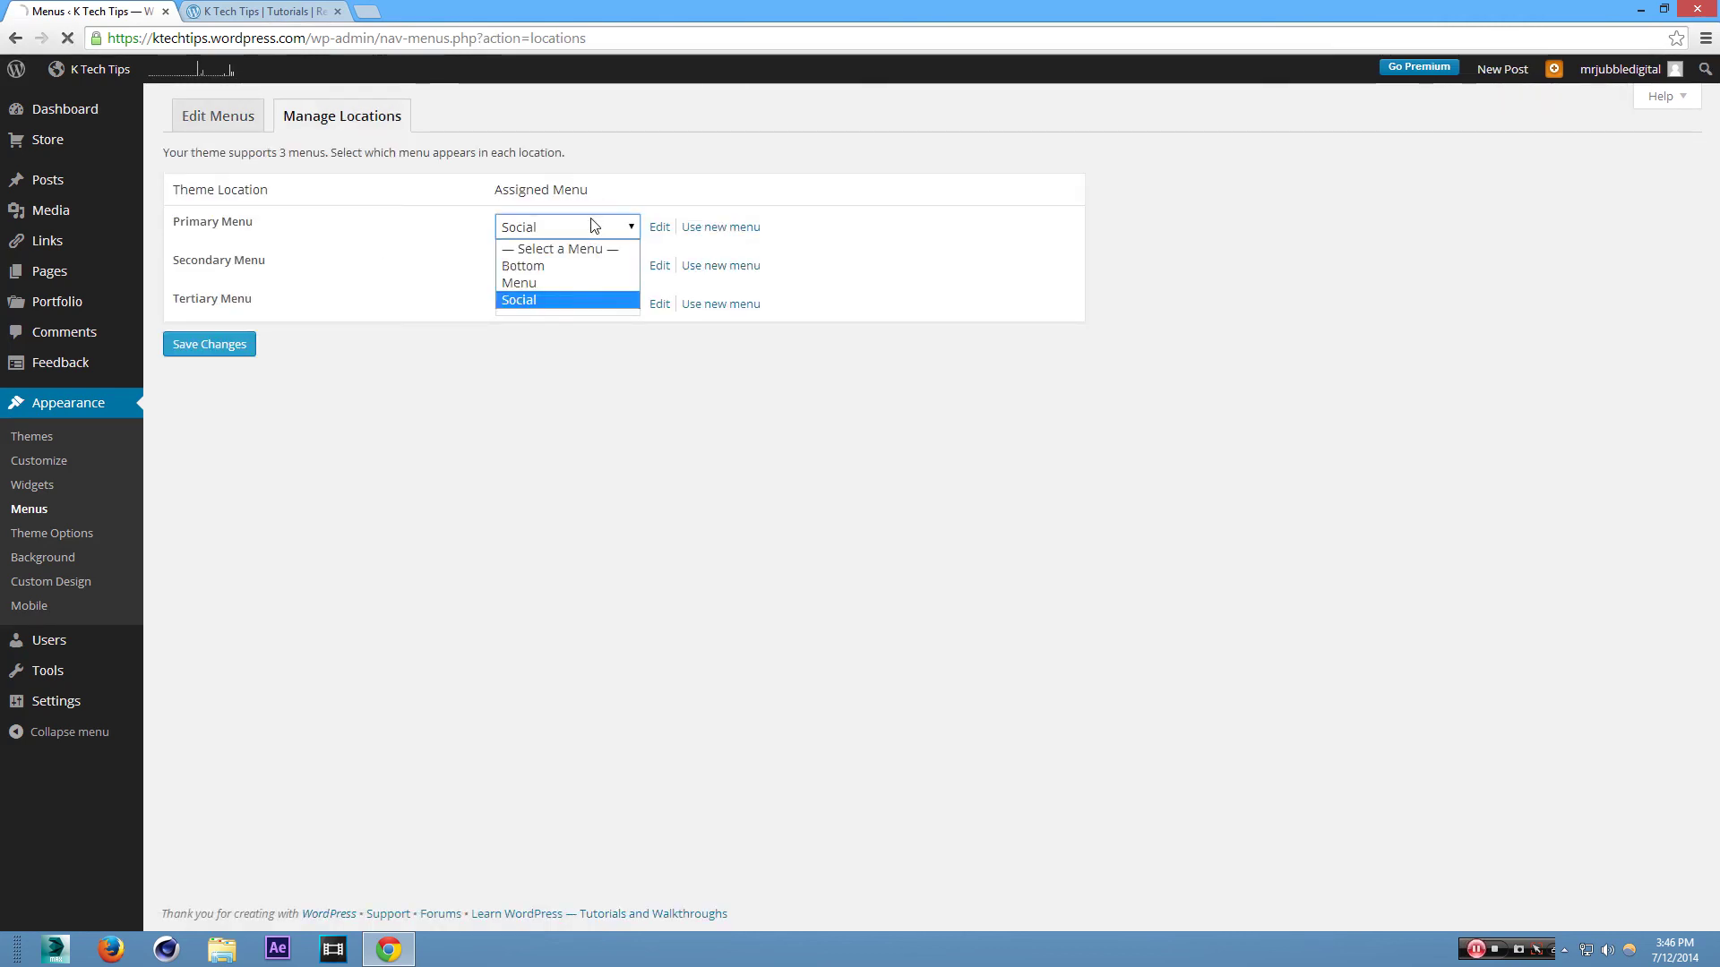
pyautogui.click(441, 233)
pyautogui.click(288, 11)
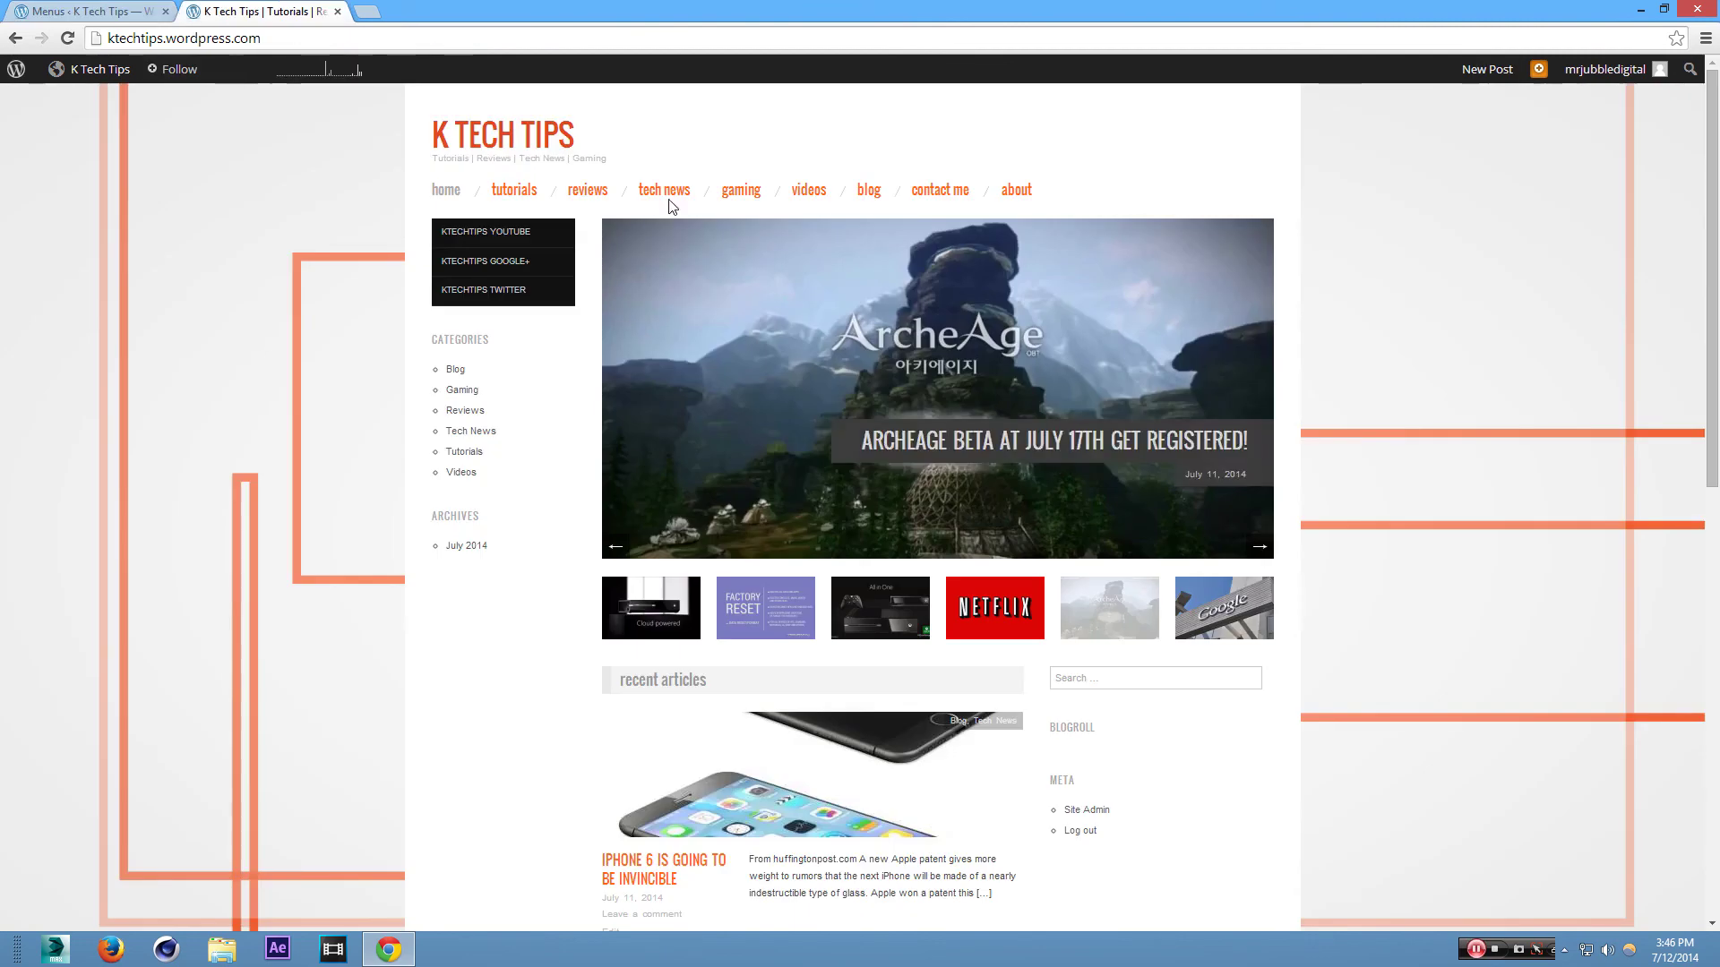
pyautogui.click(89, 11)
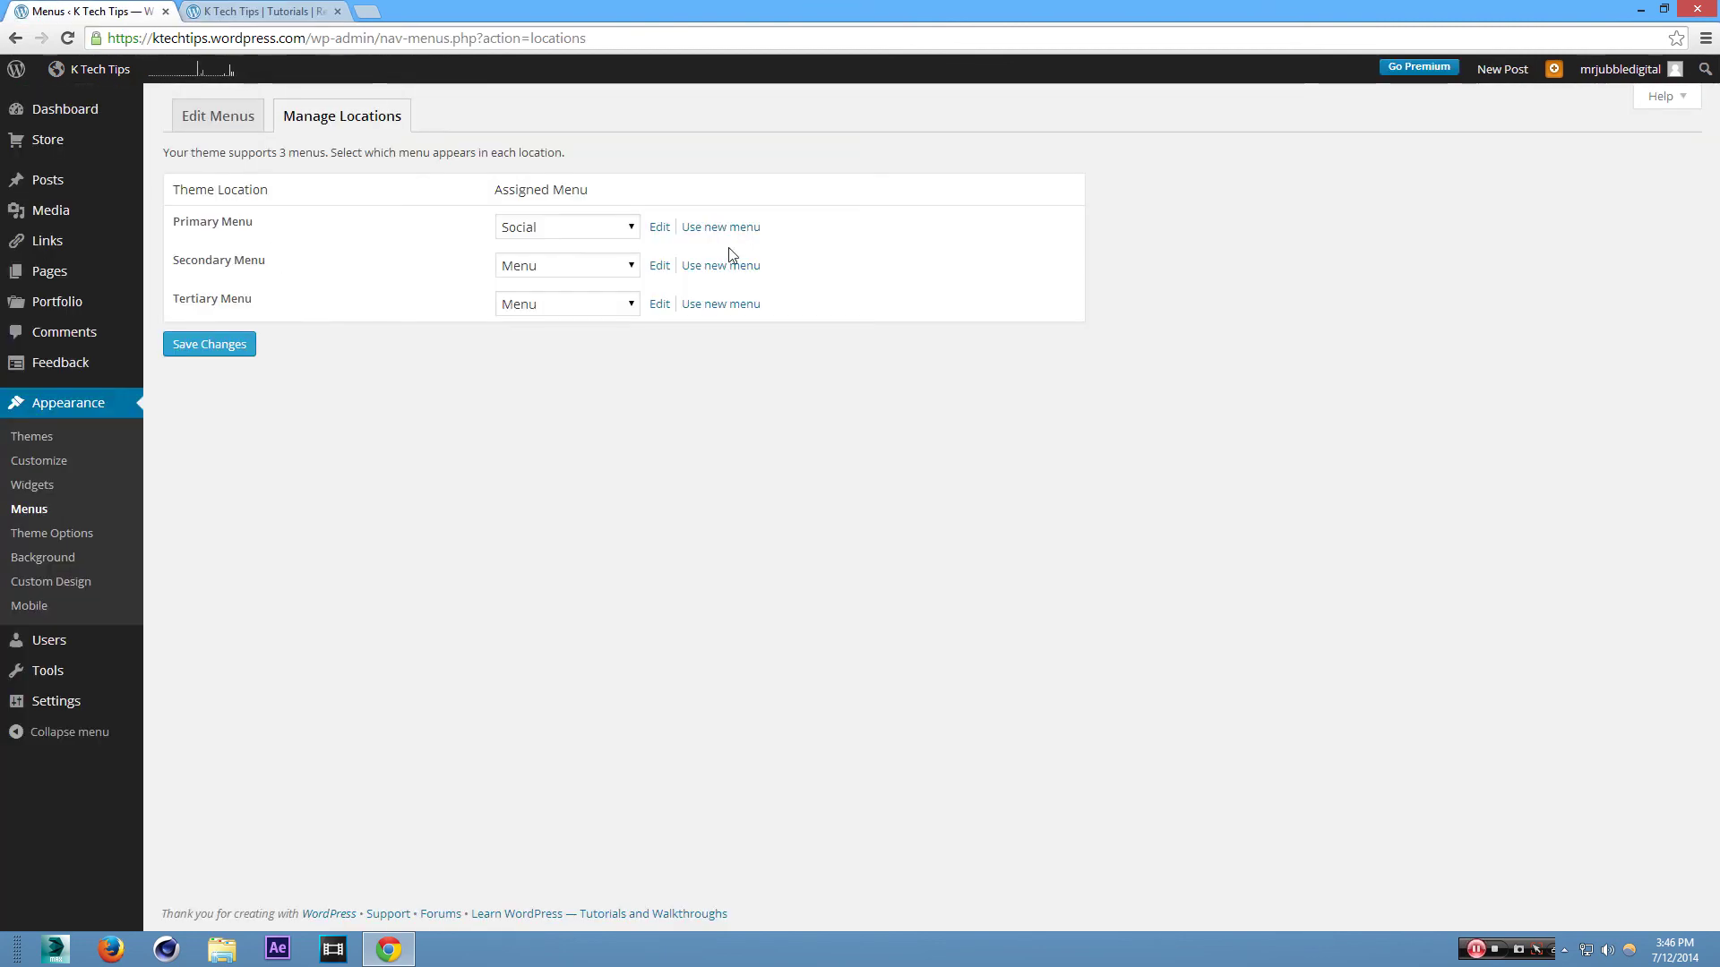
pyautogui.click(260, 11)
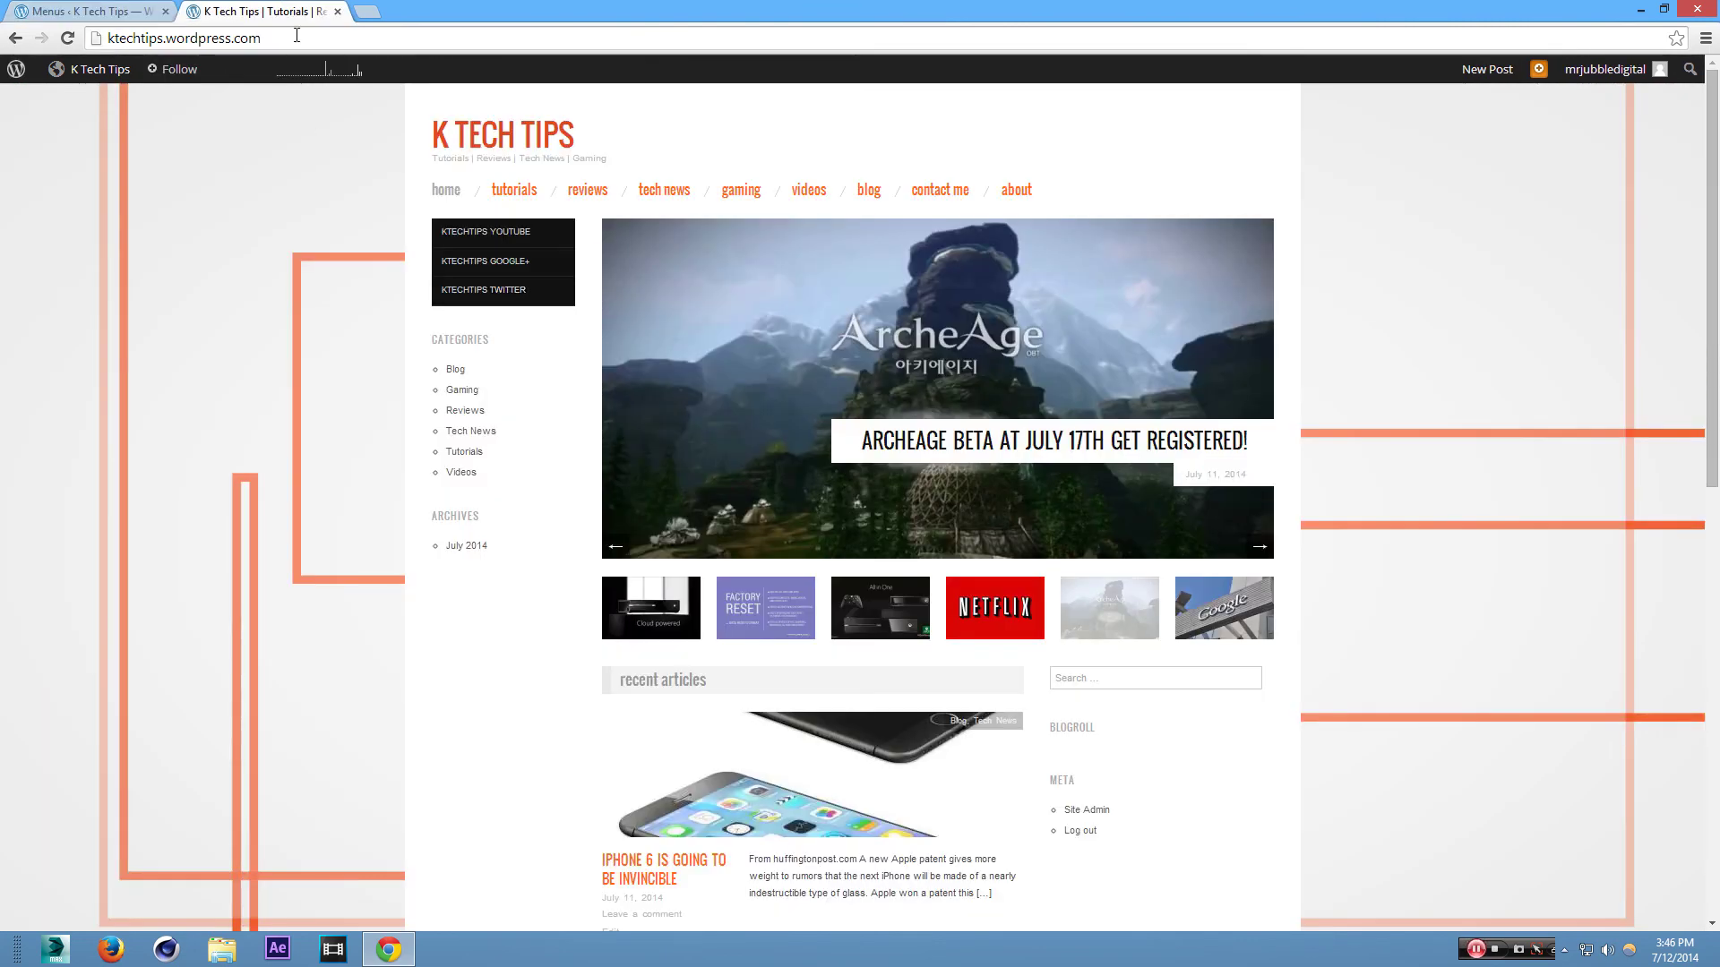
pyautogui.click(89, 11)
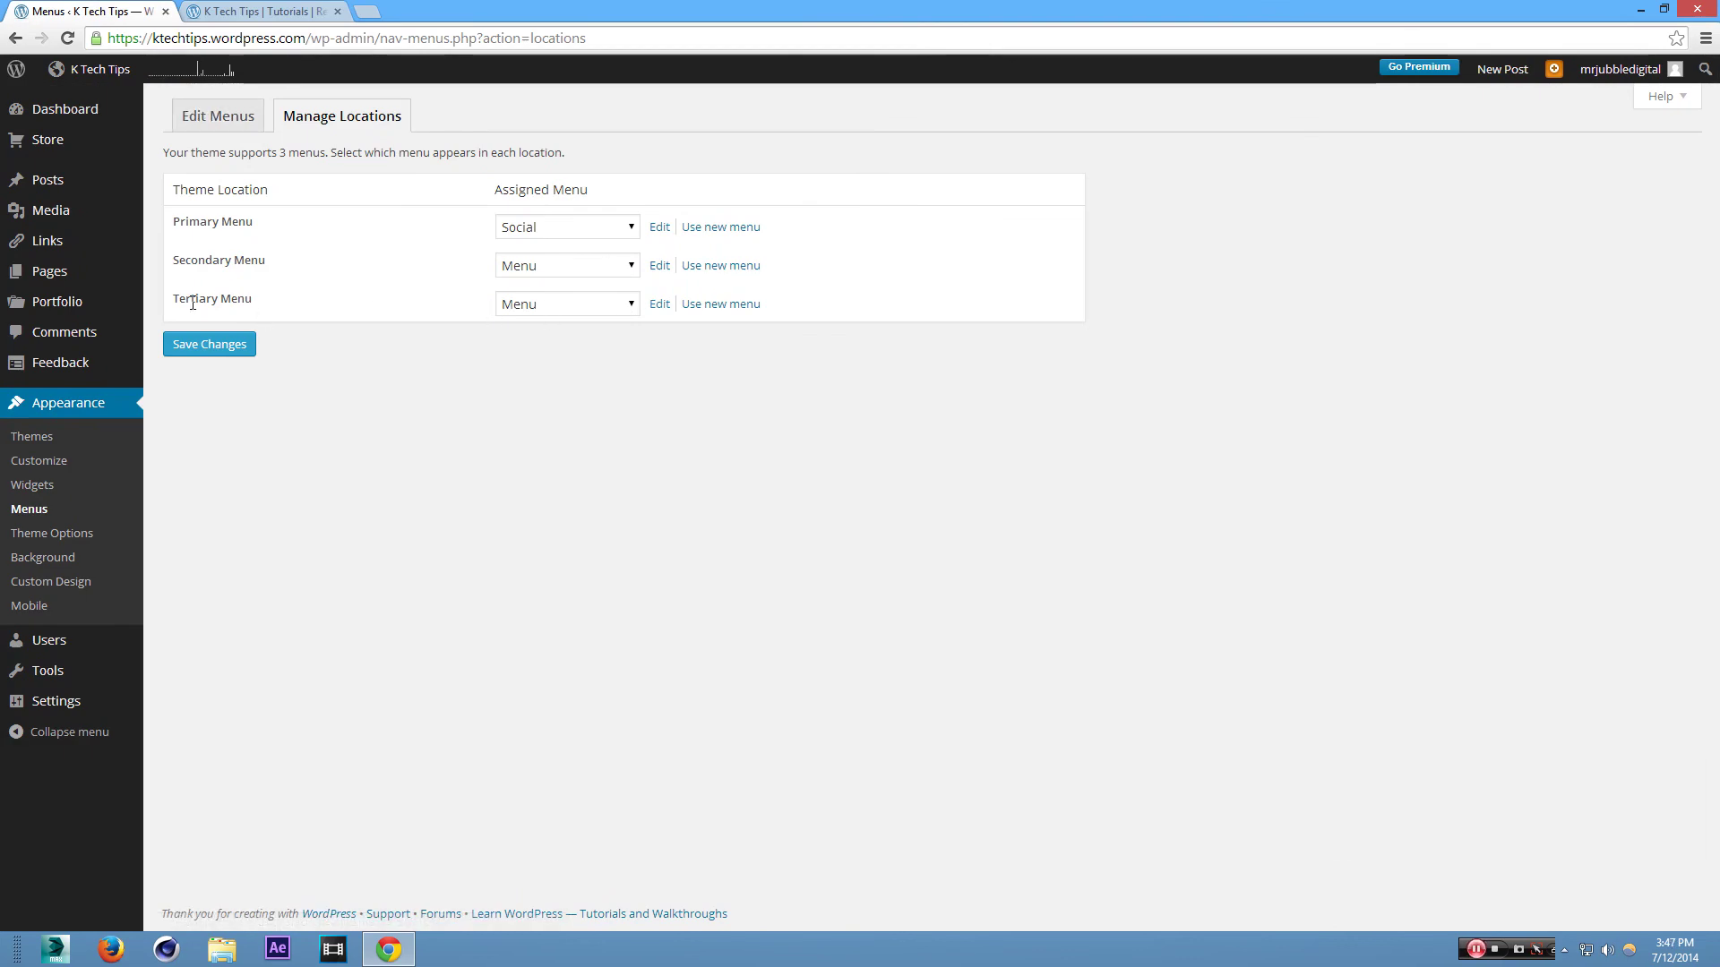
# Keep the Tertiary location on Menu, then scroll through the live K Tech Tips site
pyautogui.click(593, 307)
pyautogui.click(1030, 295)
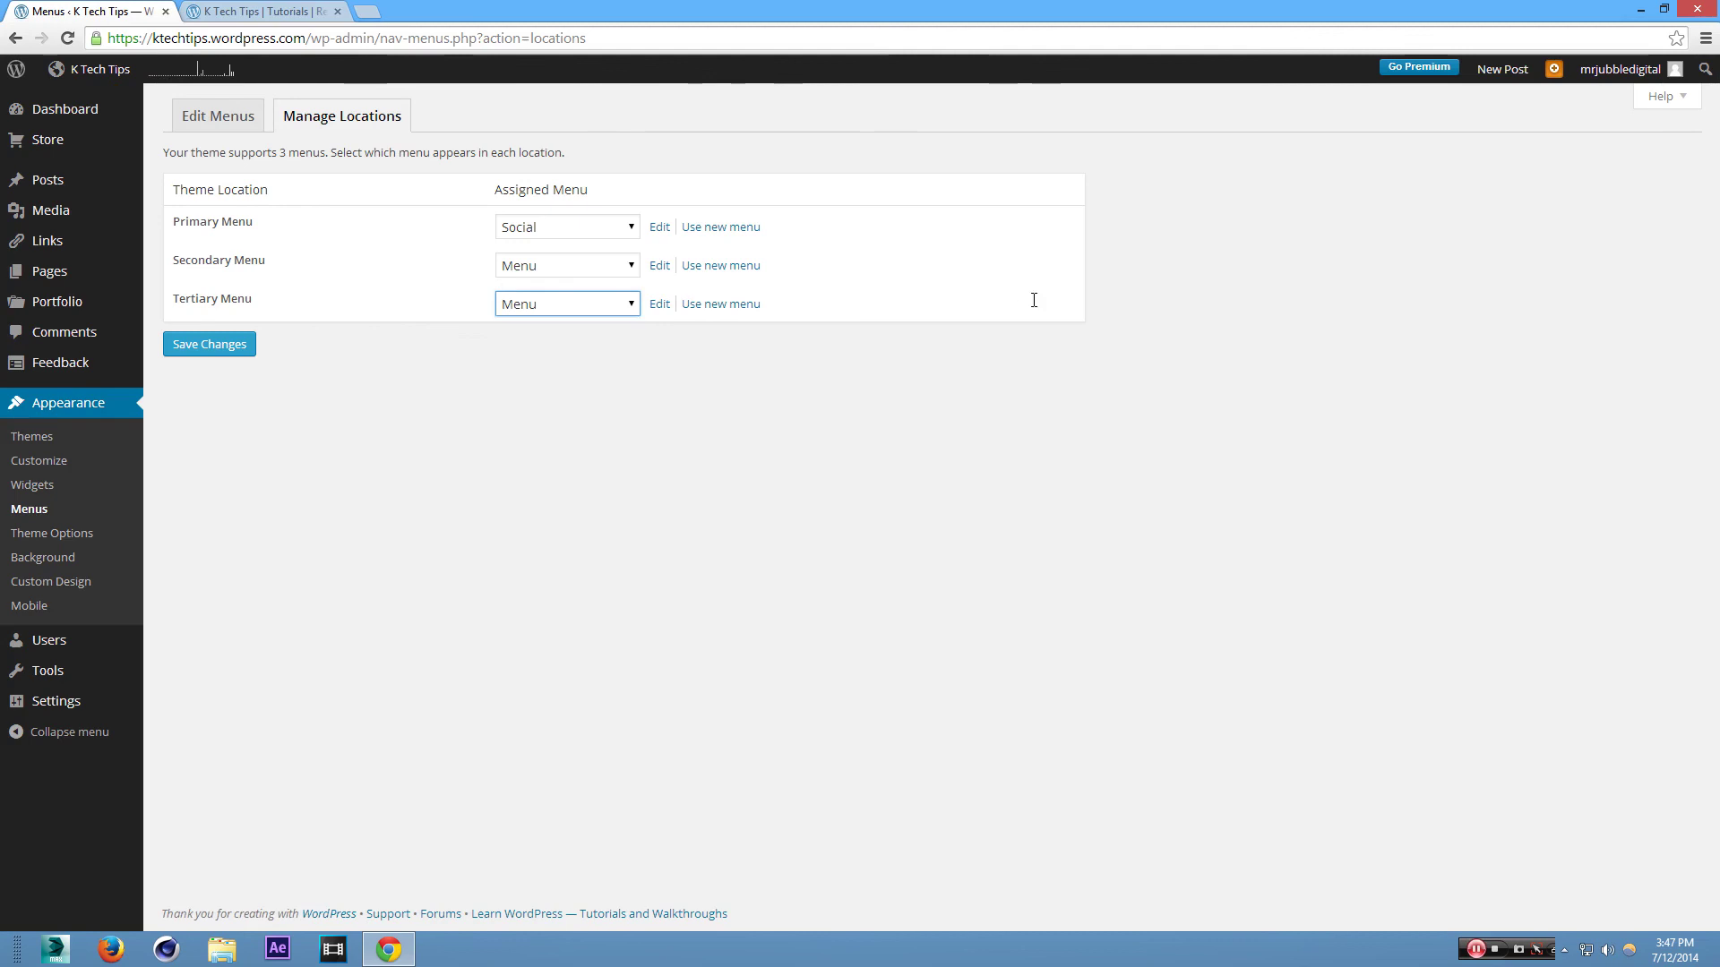
pyautogui.click(237, 10)
pyautogui.scroll(-10, 1113, 699)
pyautogui.scroll(10, 1170, 737)
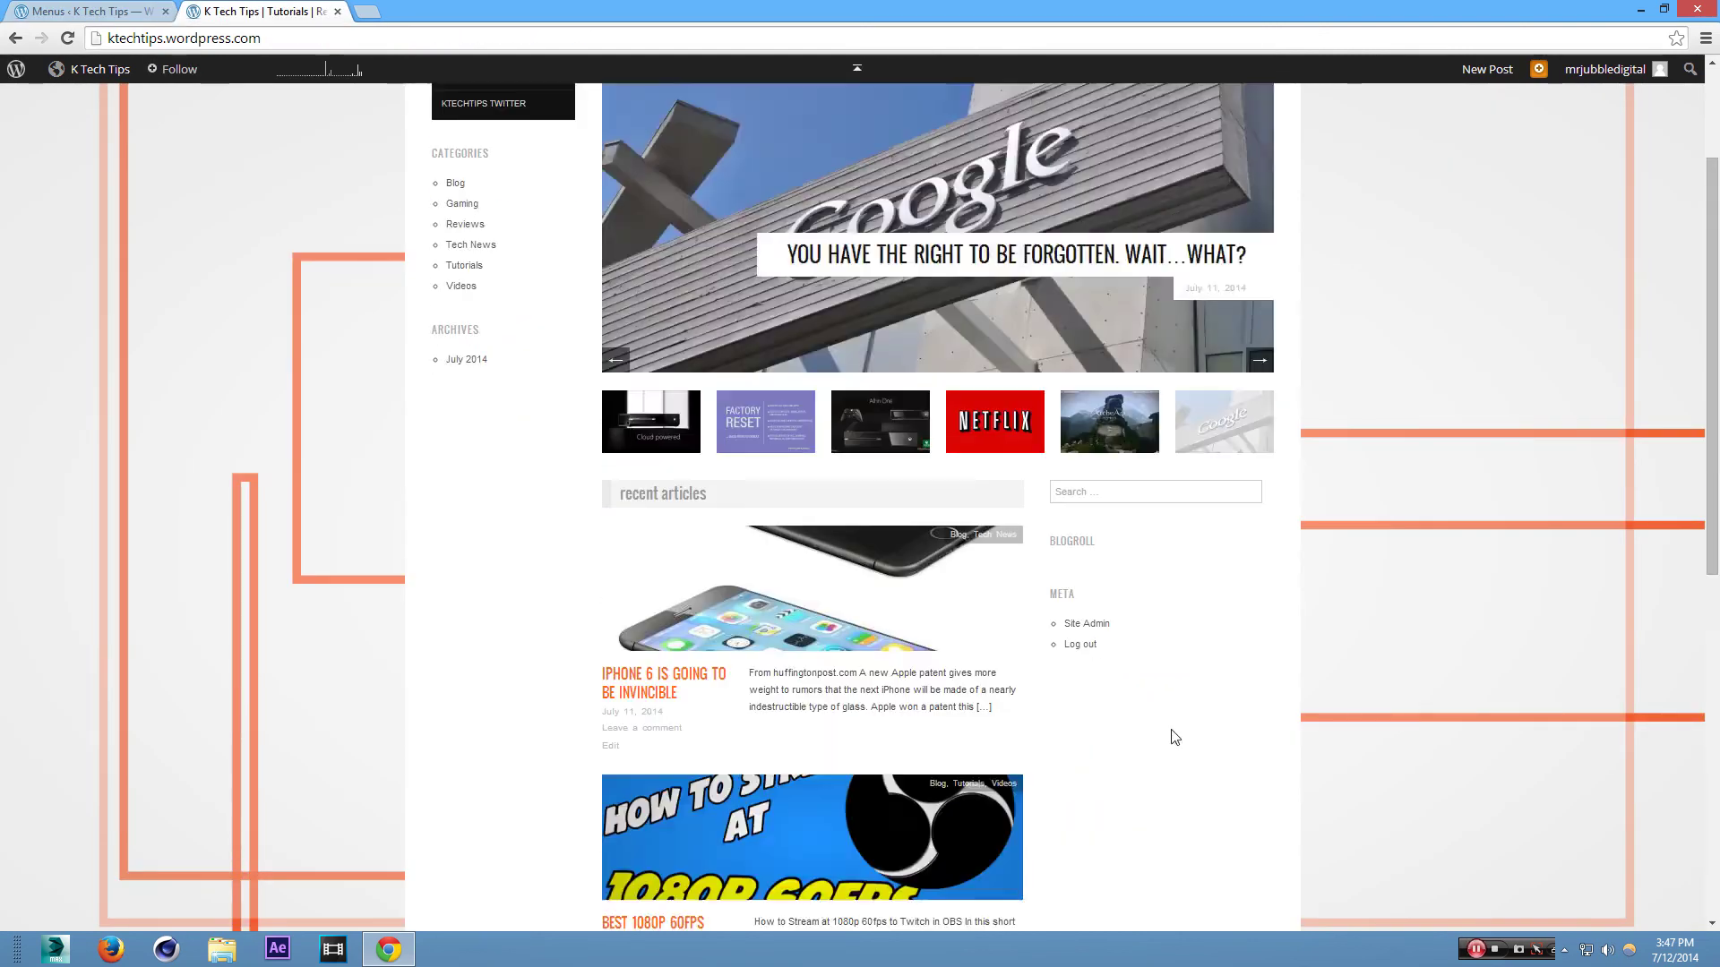